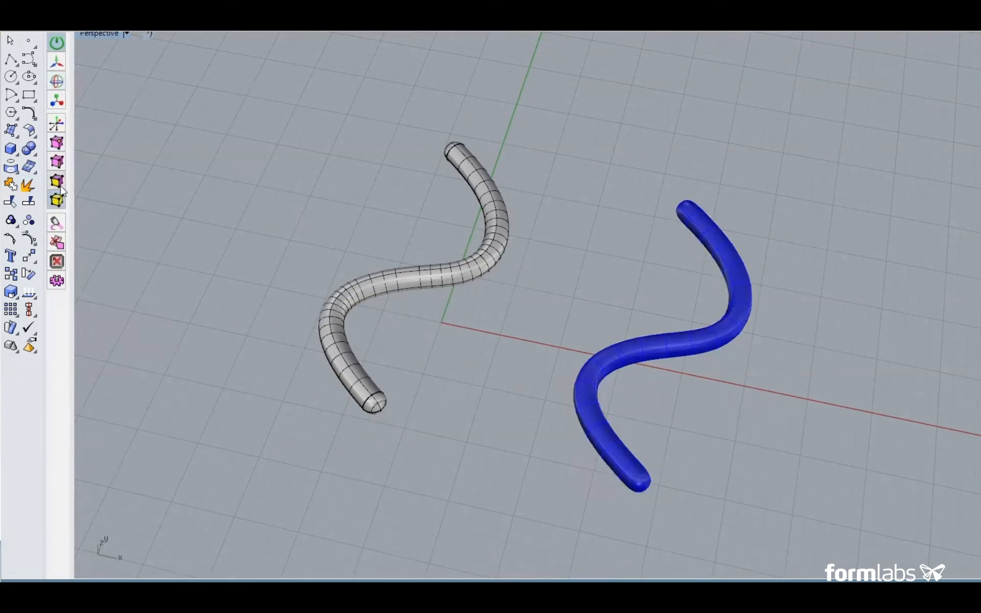
Select a single face on the lower bend of the blue T-spline tube and rotate it with the rotation manipulator.
{"action": "left_click", "coordinate": [58, 183]}
{"action": "left_click", "coordinate": [56, 162]}
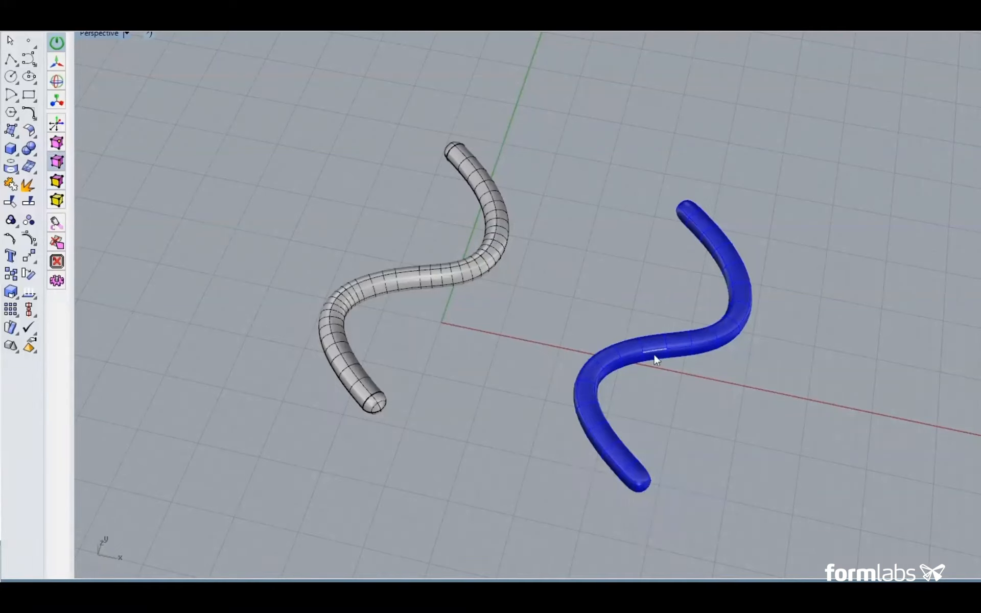
{"action": "left_click", "coordinate": [57, 143]}
{"action": "left_click", "coordinate": [691, 351]}
{"action": "left_click", "coordinate": [58, 167]}
{"action": "scroll", "coordinate": [658, 404], "scroll_direction": "up", "scroll_amount": 4}
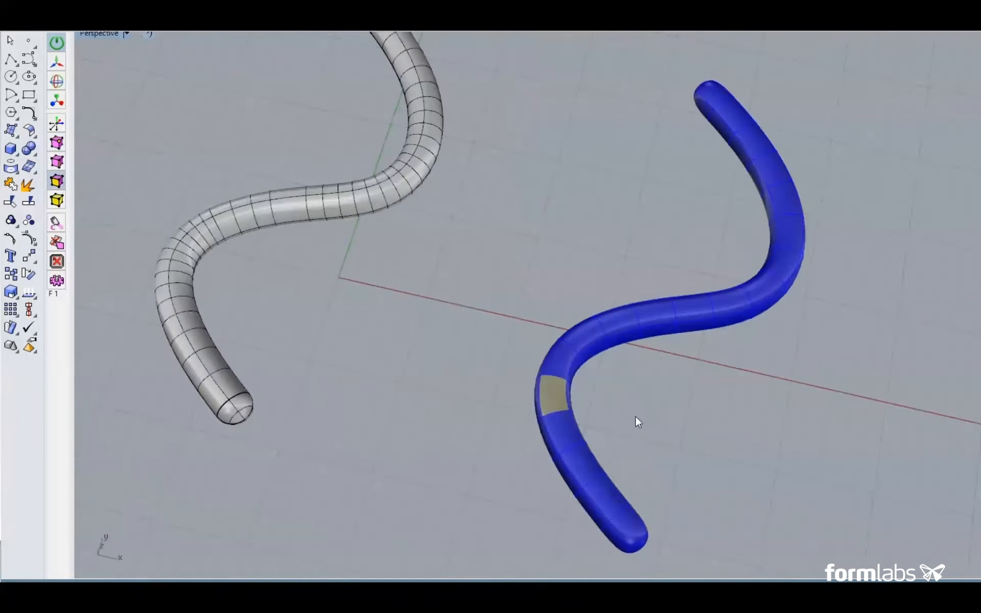
{"action": "left_click", "coordinate": [56, 81]}
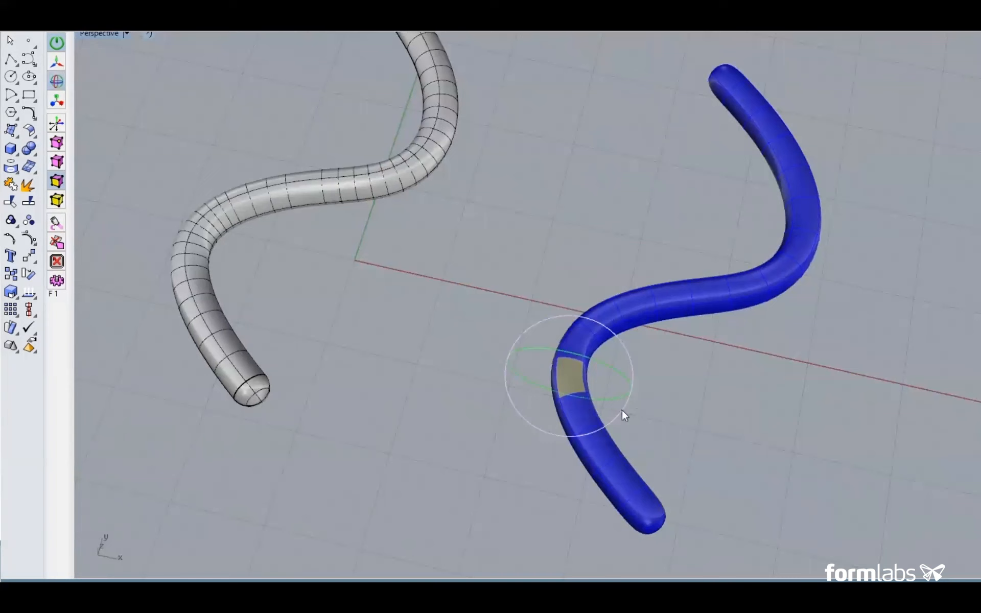
{"action": "left_click", "coordinate": [624, 409]}
{"action": "left_click_drag", "start_coordinate": [637, 397], "coordinate": [654, 357]}
{"action": "left_click", "coordinate": [762, 470]}
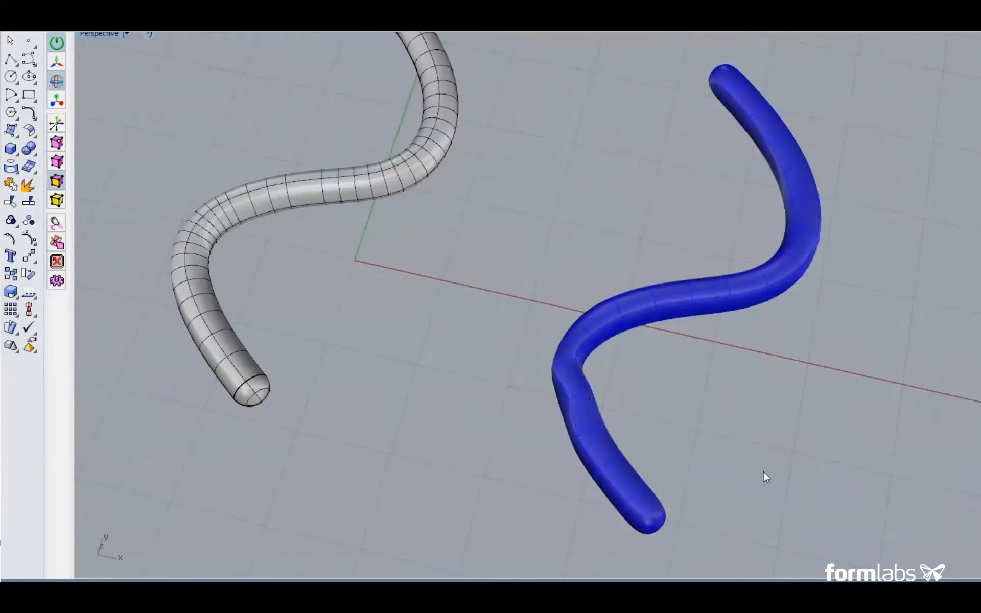
Select an edge loop around the middle of the blue tube and scale it down uniformly to narrow the section.
{"action": "key", "text": "s"}
{"action": "double_click", "coordinate": [657, 295]}
{"action": "left_click", "coordinate": [56, 100]}
{"action": "right_click_drag", "start_coordinate": [669, 223], "coordinate": [673, 259]}
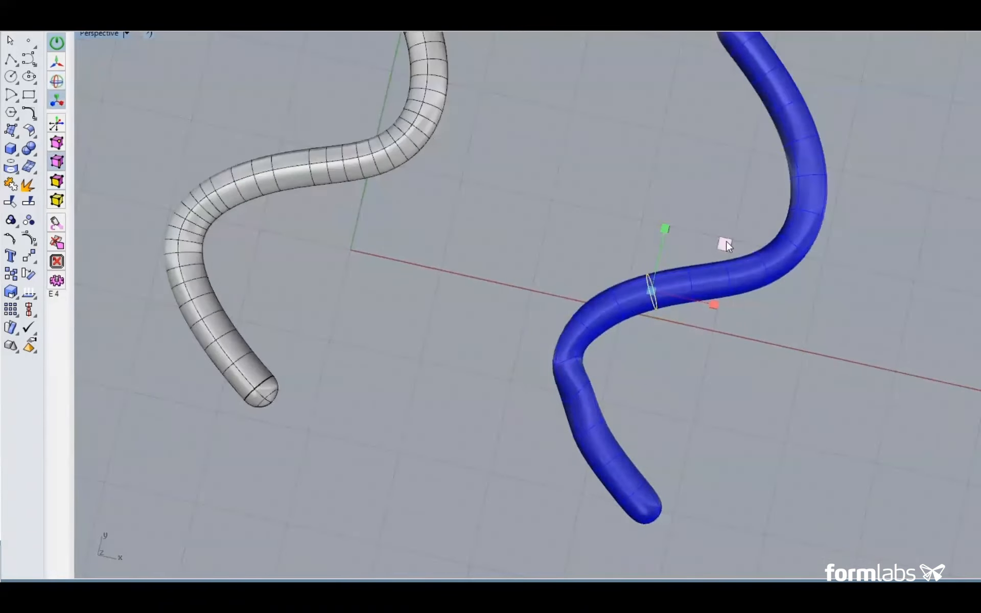
{"action": "left_click_drag", "start_coordinate": [725, 242], "coordinate": [703, 258]}
{"action": "left_click", "coordinate": [833, 348]}
{"action": "right_click_drag", "start_coordinate": [833, 348], "coordinate": [804, 276]}
Show the blue tube's control points, move one point on its upper bend with the translation manipulator, and clear the selection.
{"action": "left_click", "coordinate": [56, 142]}
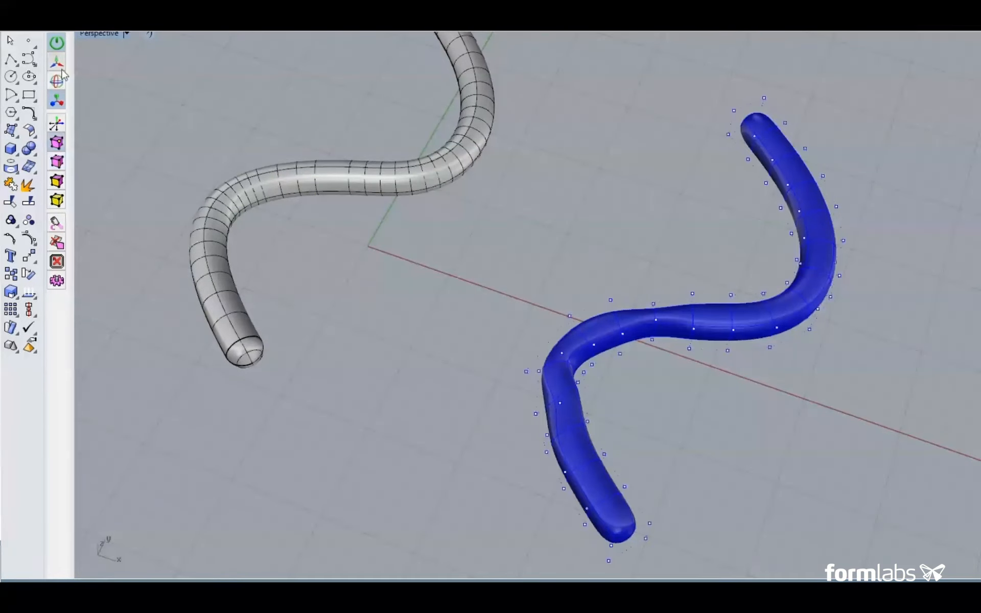
{"action": "left_click", "coordinate": [56, 63]}
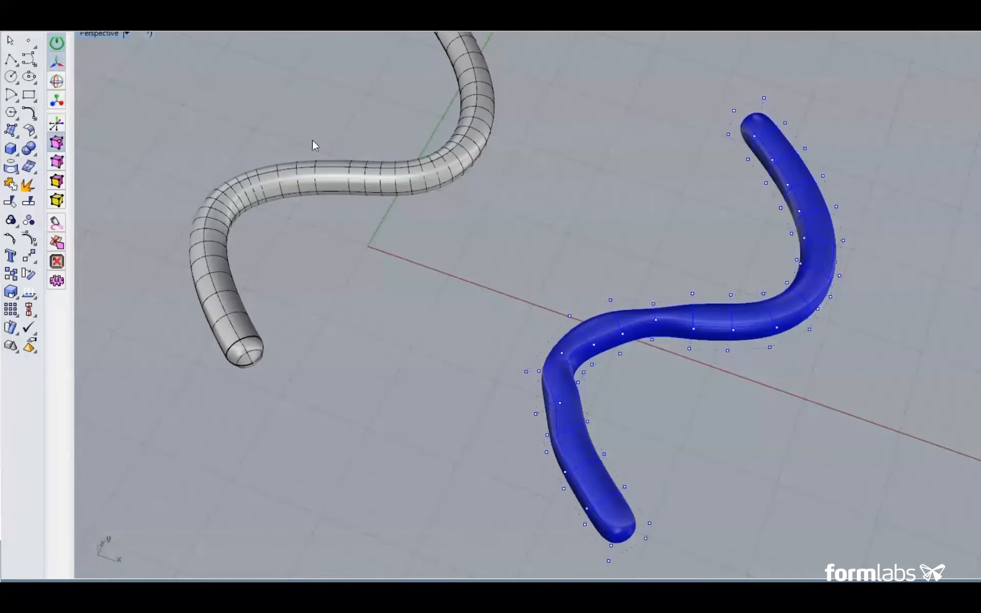
{"action": "left_click", "coordinate": [817, 308]}
{"action": "right_click_drag", "start_coordinate": [816, 308], "coordinate": [838, 252]}
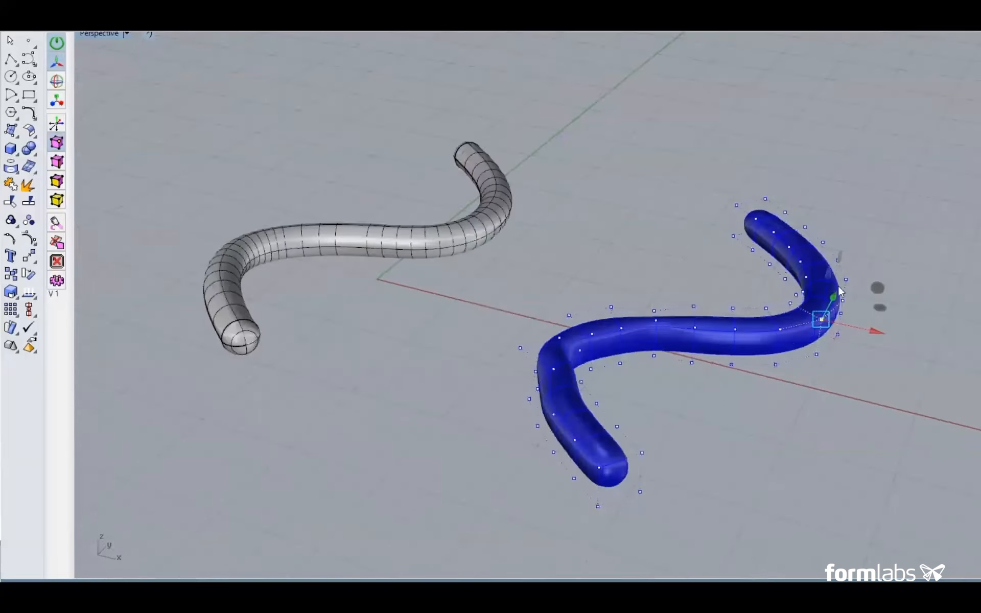
{"action": "left_click_drag", "start_coordinate": [826, 285], "coordinate": [826, 259]}
{"action": "right_click_drag", "start_coordinate": [823, 368], "coordinate": [755, 339]}
{"action": "key", "text": "Escape"}
{"action": "right_click_drag", "start_coordinate": [696, 383], "coordinate": [559, 542]}
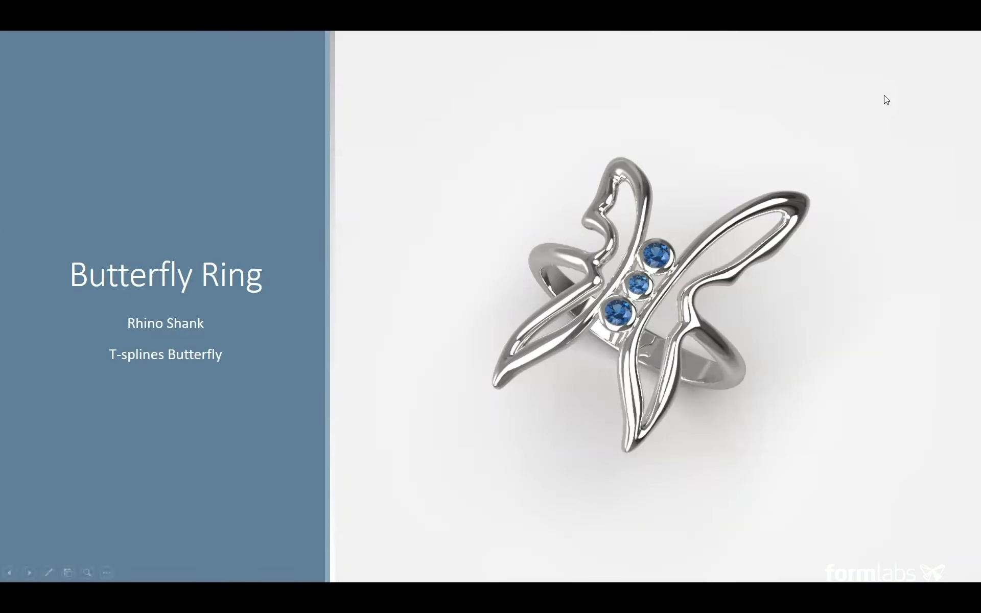
End the slide show, minimize the presentation and switch to Rhinoceros with Butterfly Ring_setup.3dm.
{"action": "key", "text": "Escape"}
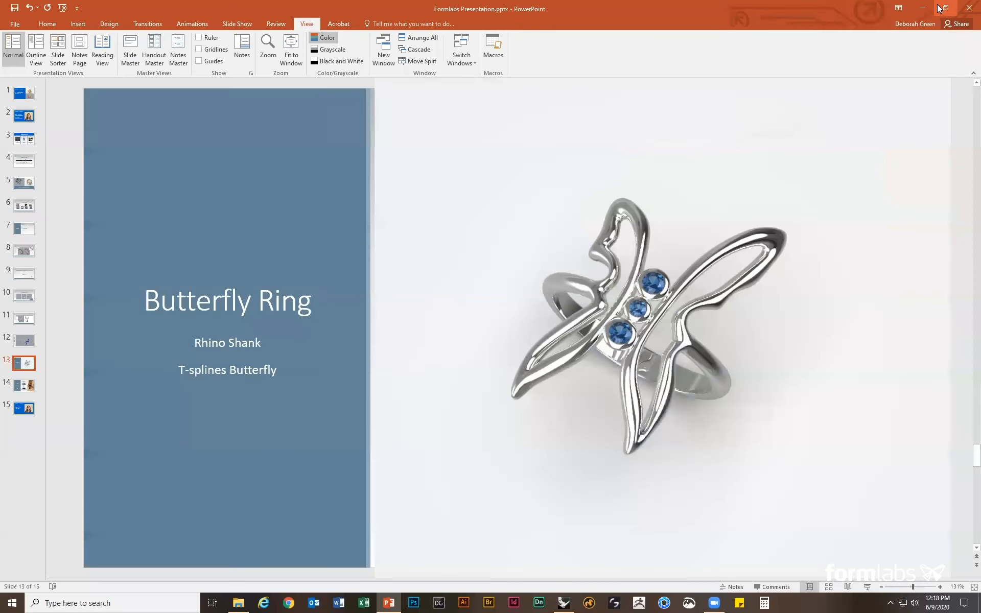
{"action": "left_click", "coordinate": [922, 9]}
{"action": "left_click", "coordinate": [564, 603]}
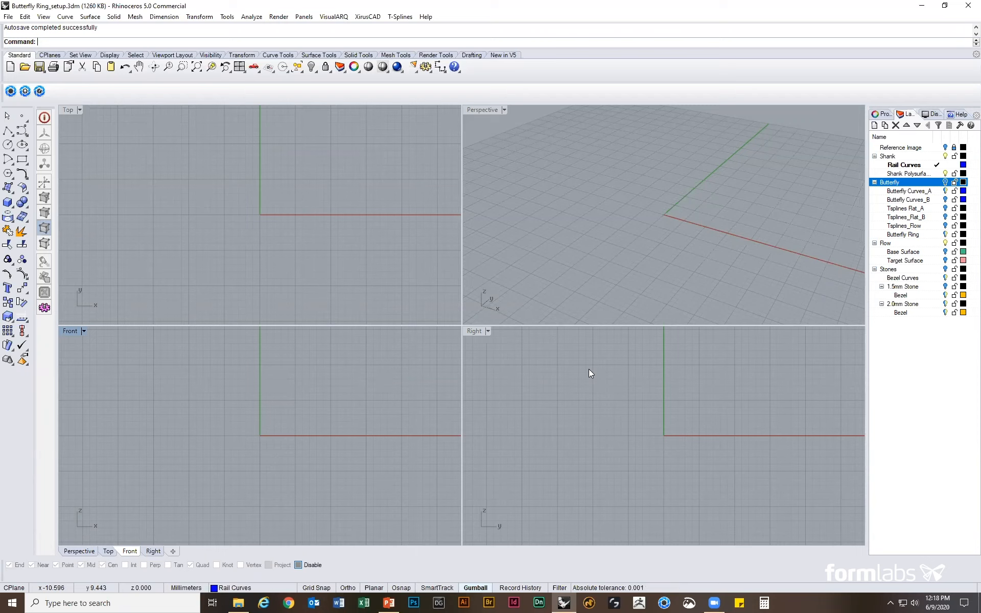
{"action": "left_click", "coordinate": [6, 132]}
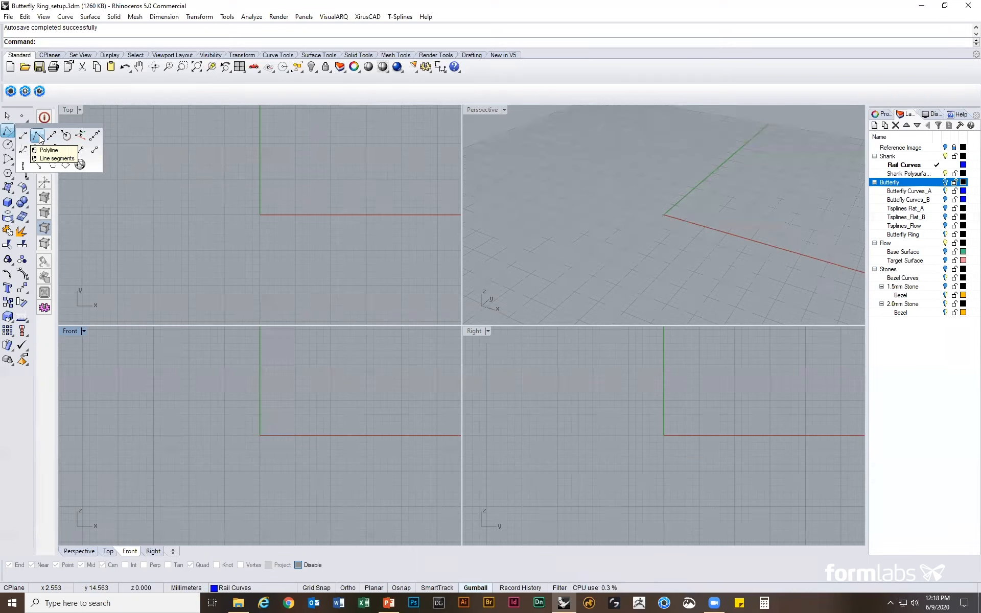
{"action": "left_click", "coordinate": [164, 158]}
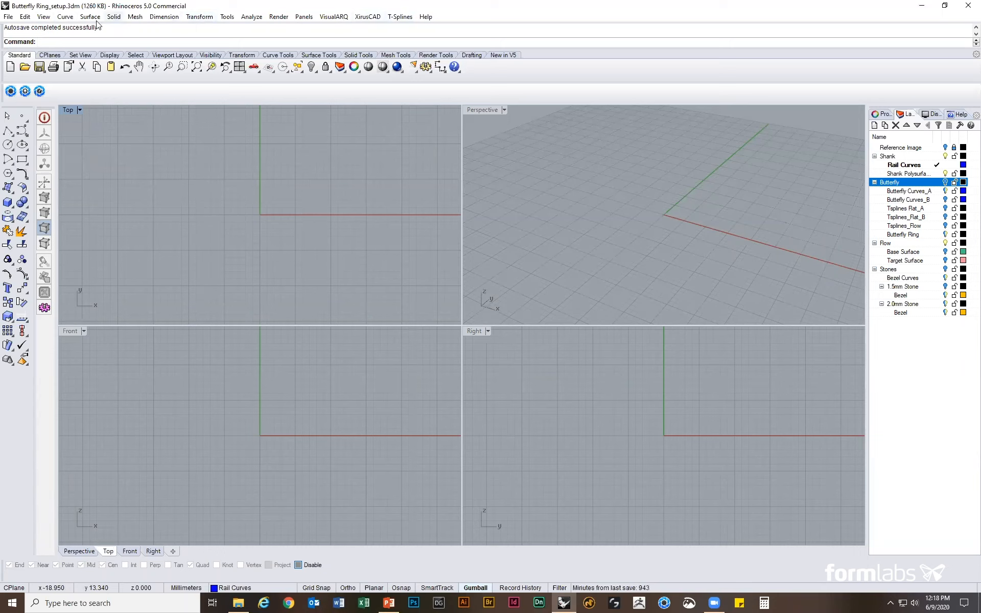
{"action": "left_click", "coordinate": [66, 19]}
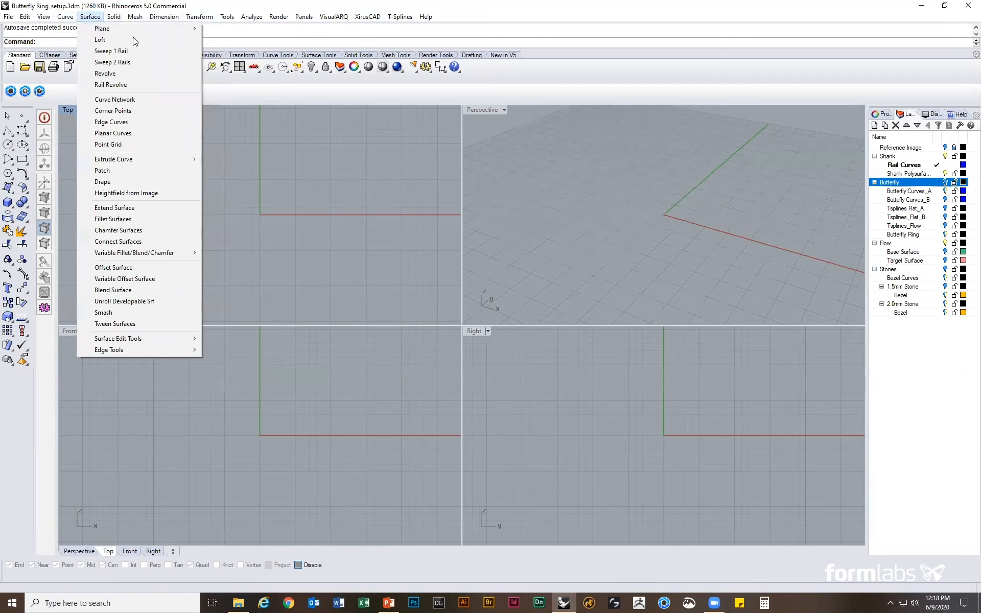
{"action": "left_click", "coordinate": [270, 125]}
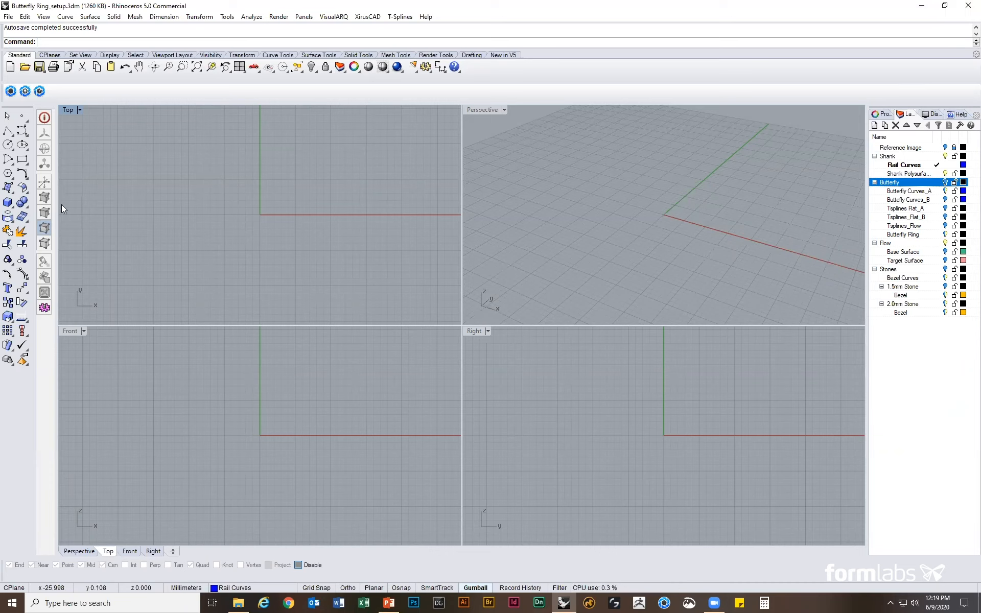
Draw a circle centred at the origin (0) in the Front view with a diameter of 17.3 mm.
{"action": "left_click", "coordinate": [8, 145]}
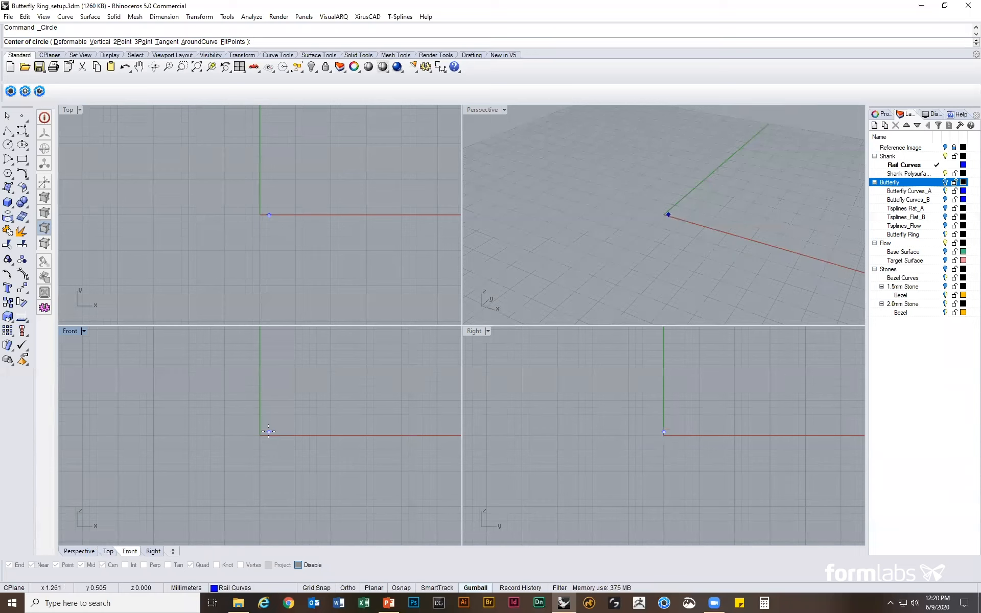
{"action": "type", "text": "0"}
{"action": "key", "text": "Return"}
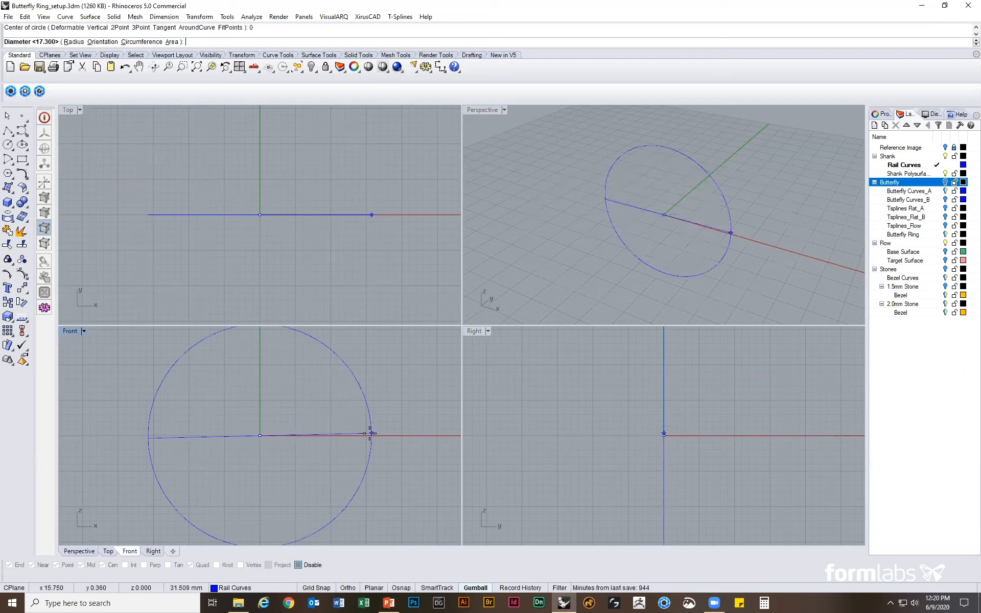
{"action": "scroll", "coordinate": [349, 417], "scroll_direction": "down", "scroll_amount": 2}
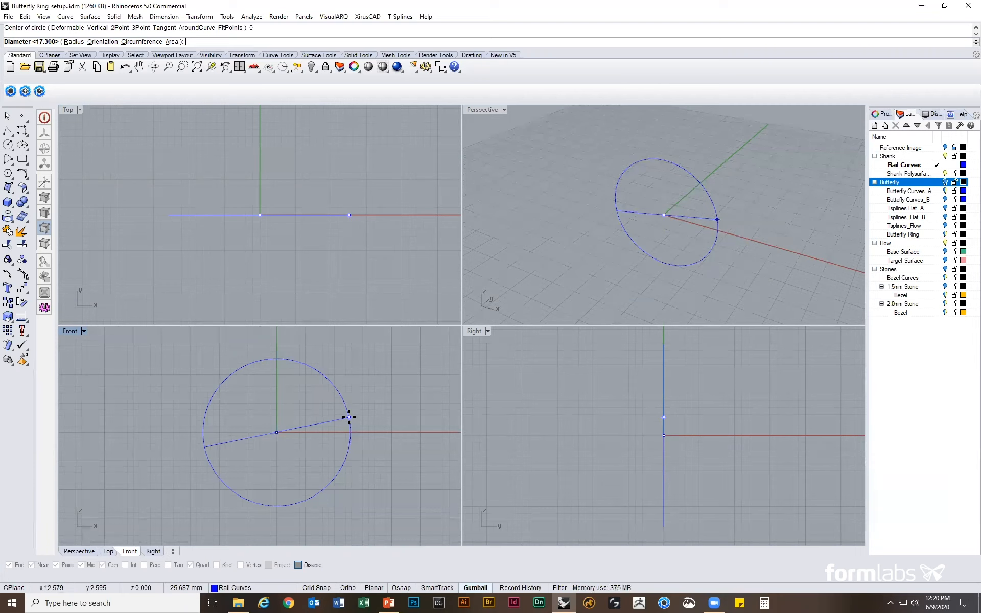
{"action": "type", "text": "17.3"}
{"action": "key", "text": "Return"}
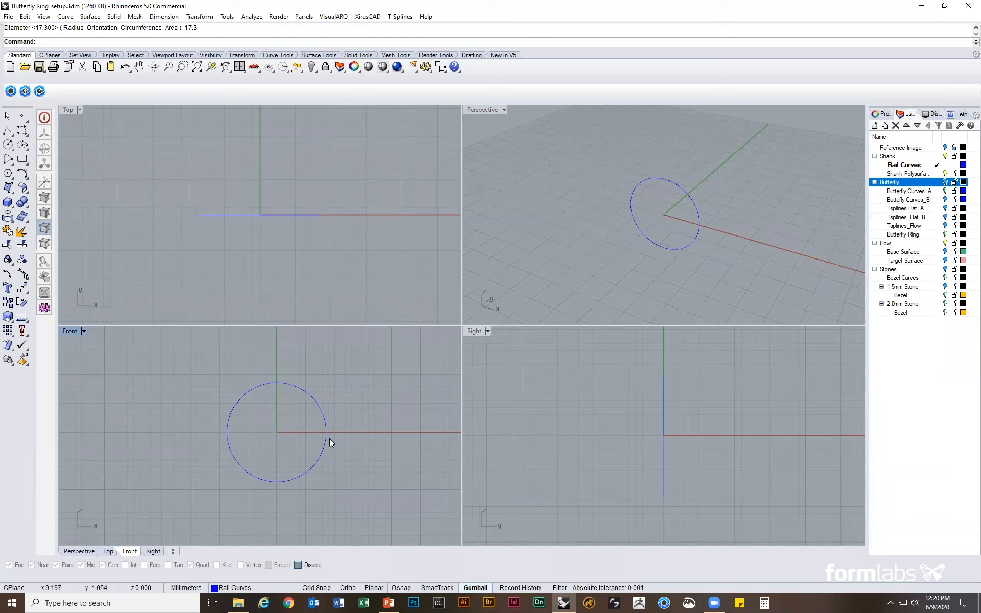
Enable object snaps and split the circle at its two horizontal quadrant points using the Point option.
{"action": "type", "text": "split"}
{"action": "key", "text": "Return"}
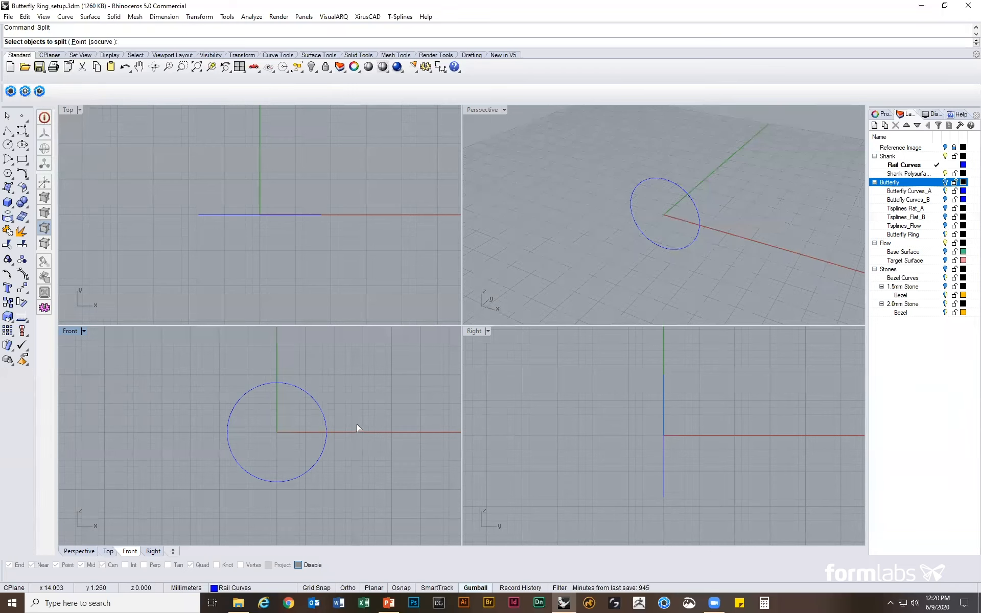
{"action": "left_click", "coordinate": [293, 384]}
{"action": "key", "text": "Return"}
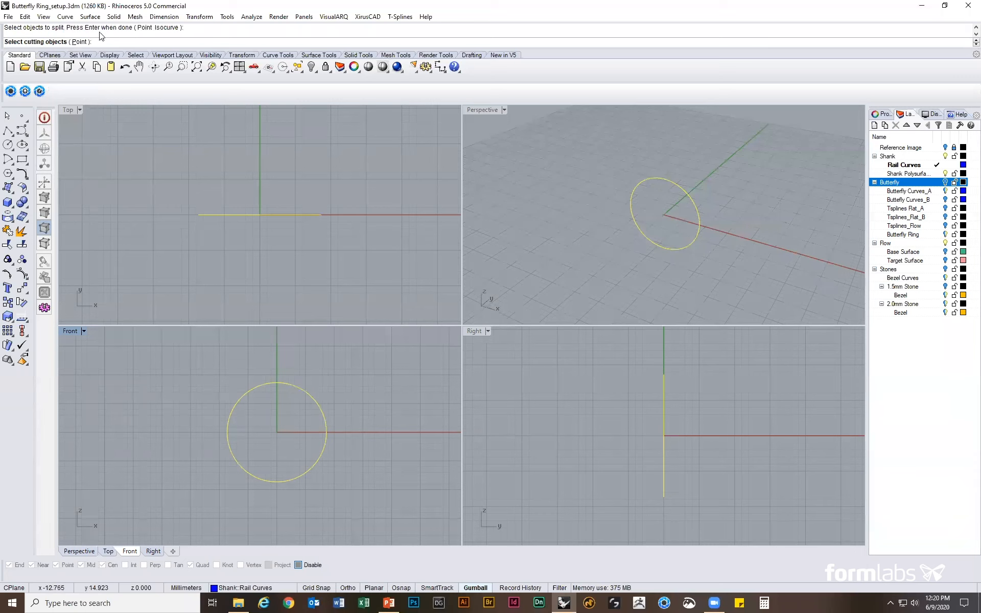
{"action": "left_click", "coordinate": [79, 41]}
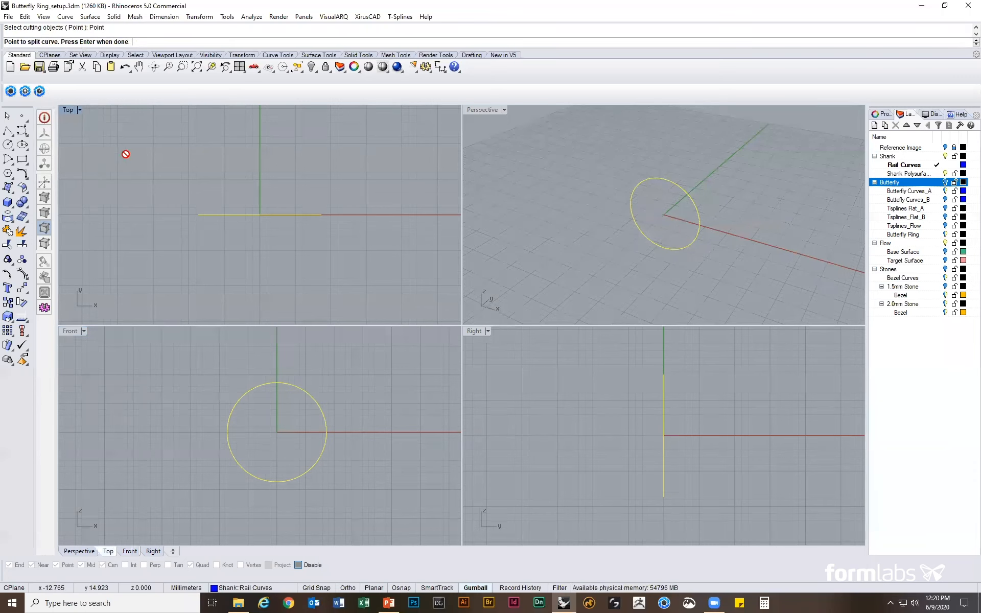
{"action": "left_click", "coordinate": [276, 482]}
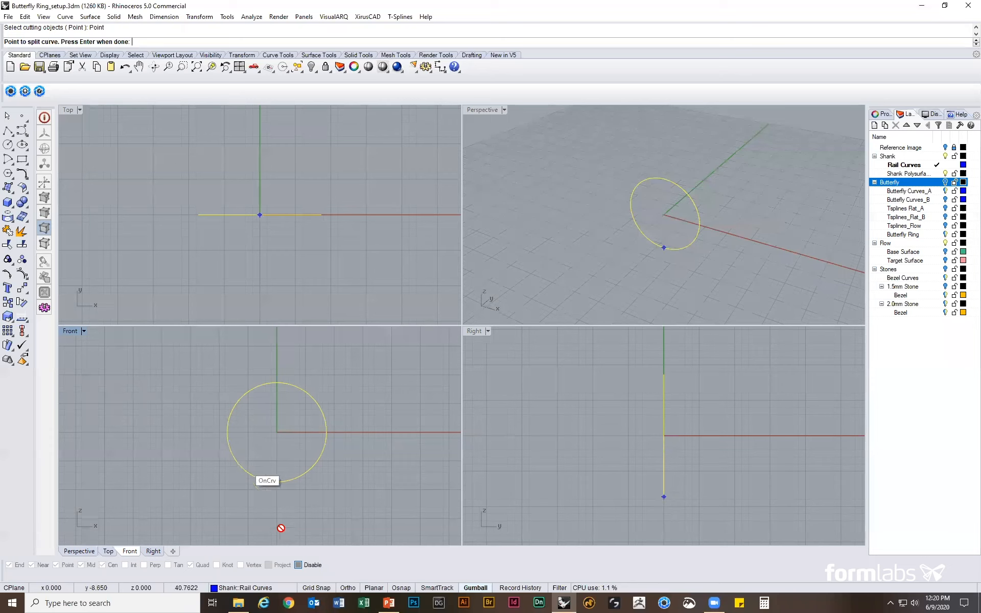
{"action": "left_click", "coordinate": [298, 565]}
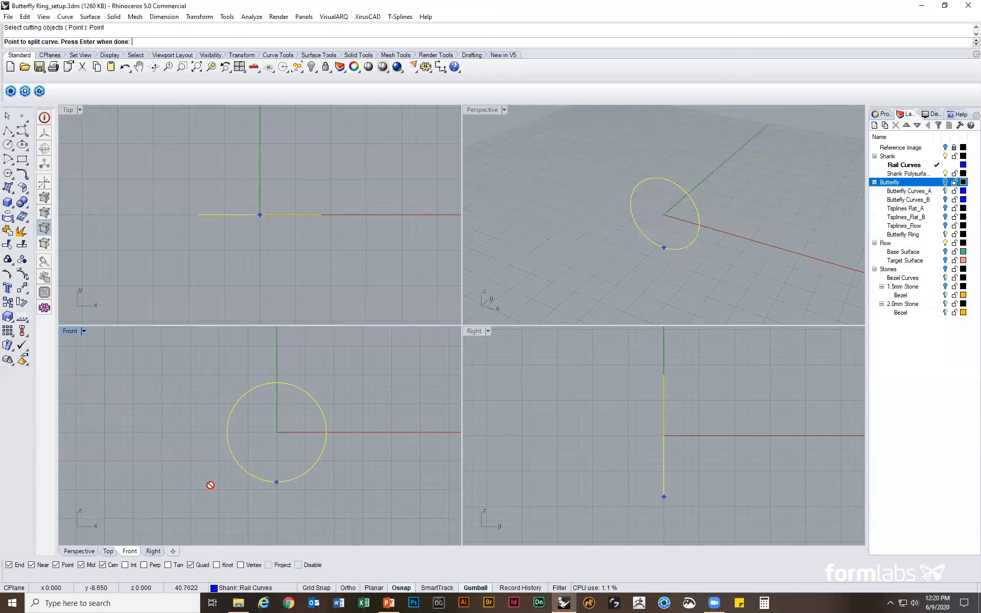
{"action": "left_click", "coordinate": [227, 436]}
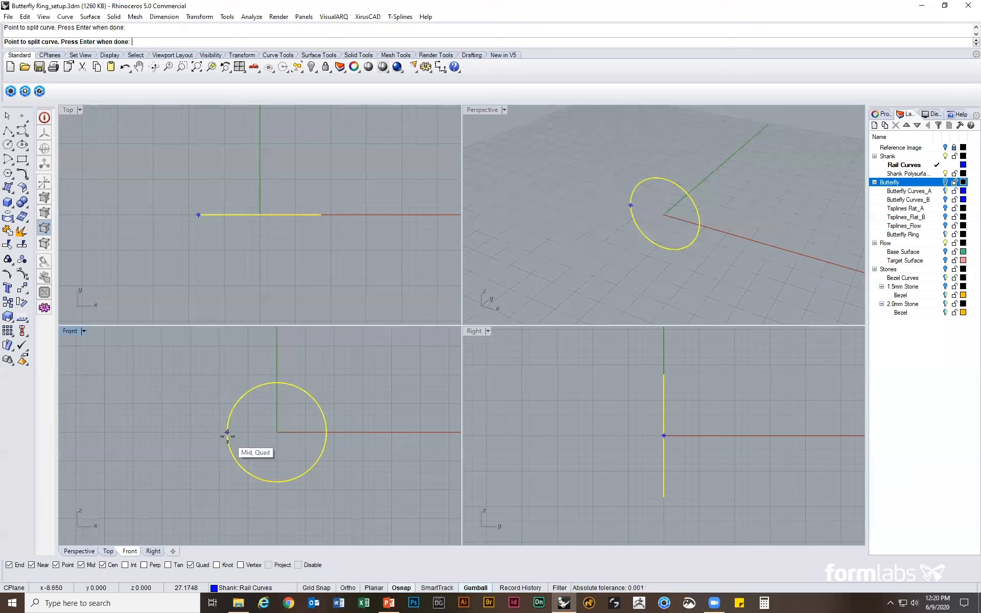
{"action": "left_click", "coordinate": [331, 429]}
{"action": "key", "text": "Return"}
Lock the upper half of the split circle.
{"action": "left_click", "coordinate": [329, 422]}
{"action": "left_click", "coordinate": [325, 444]}
{"action": "left_click", "coordinate": [325, 420]}
{"action": "type", "text": "Lock"}
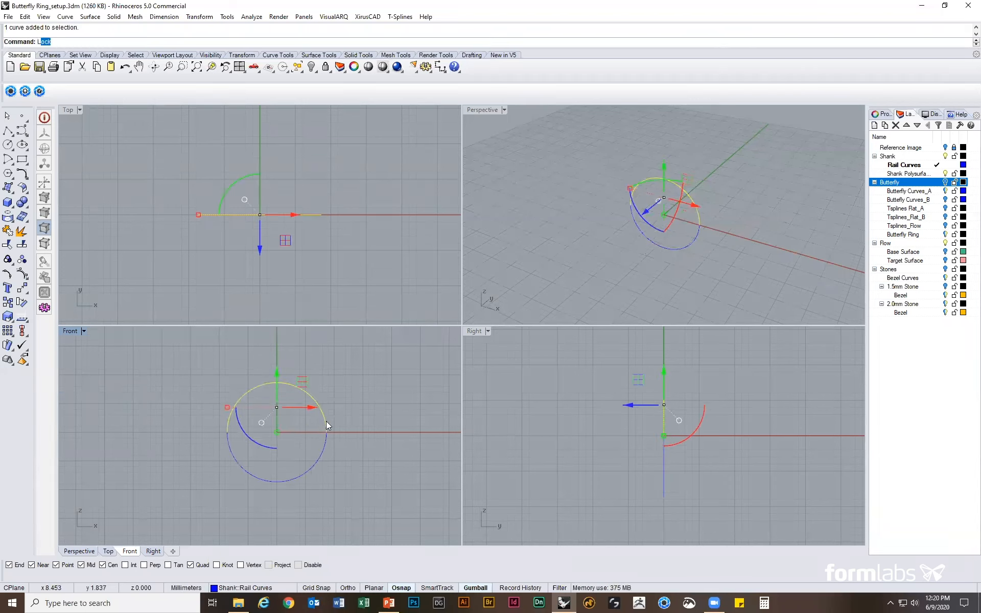
{"action": "key", "text": "Return"}
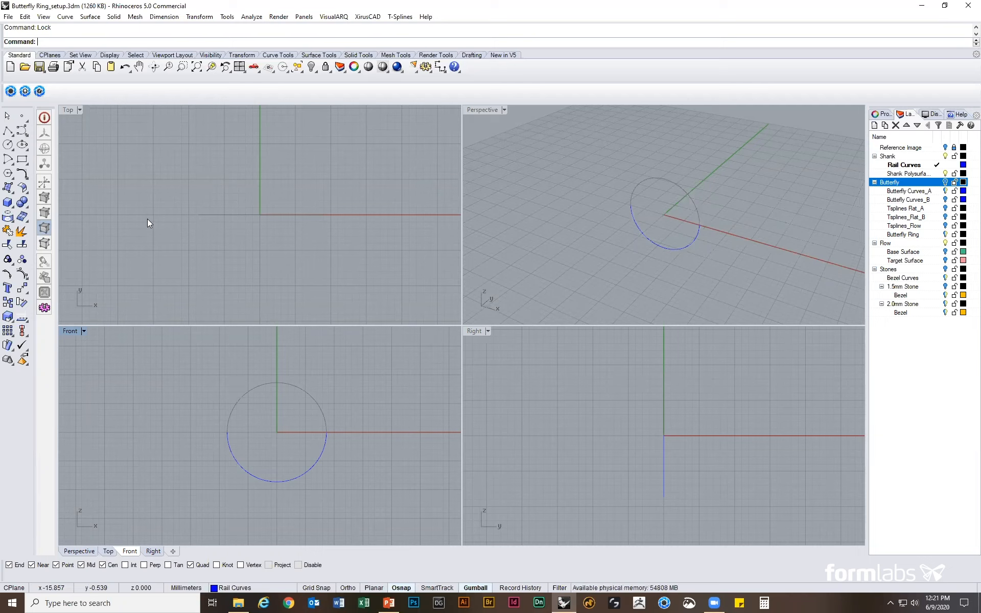
Draw a line centred on the lower arc's endpoint on the positive X axis, extending 1.0 mm each way along Y with Ortho on.
{"action": "right_click", "coordinate": [9, 132]}
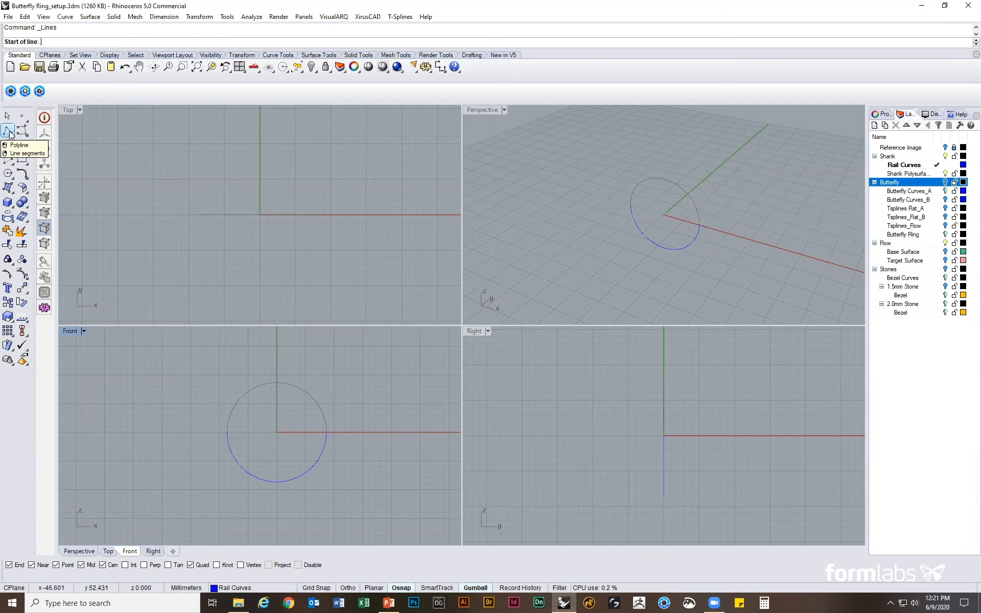
{"action": "left_click", "coordinate": [9, 131]}
{"action": "left_click", "coordinate": [53, 135]}
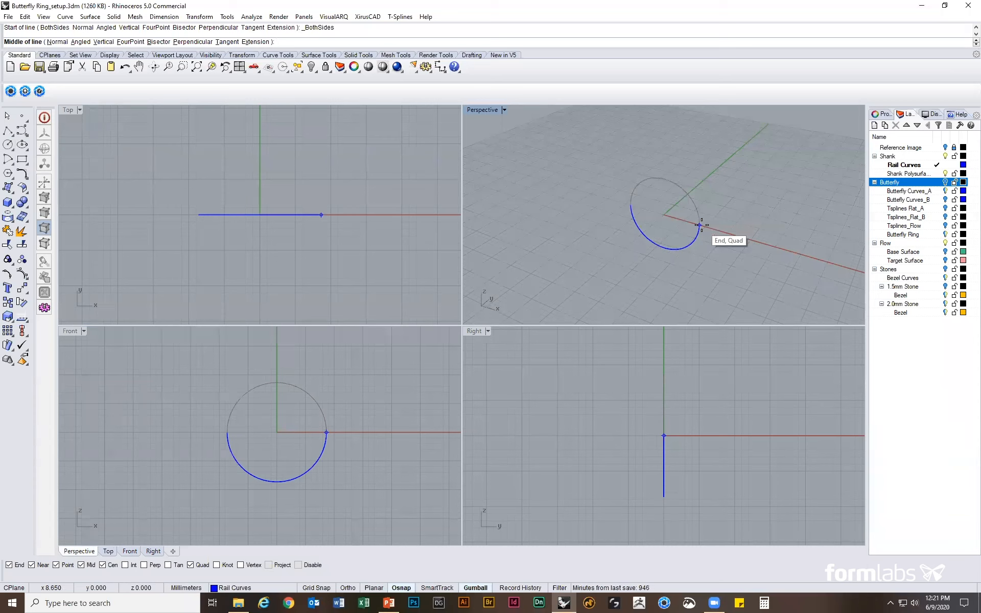
{"action": "left_click", "coordinate": [700, 225]}
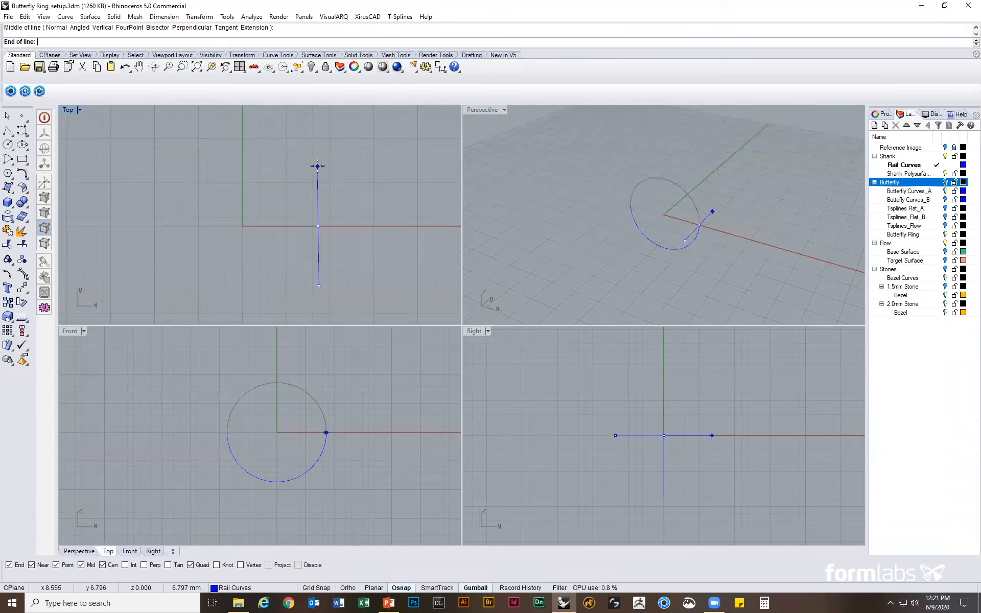
{"action": "type", "text": "1.0"}
{"action": "key", "text": "Return"}
{"action": "scroll", "coordinate": [321, 197], "scroll_direction": "up", "scroll_amount": 3}
{"action": "key", "text": "F8"}
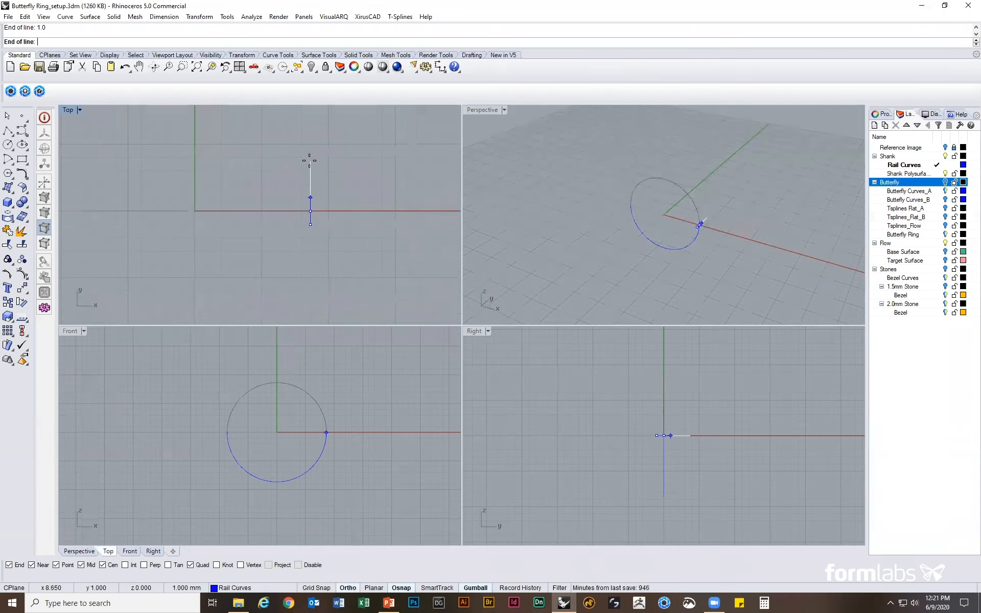
{"action": "left_click", "coordinate": [309, 159], "text": "shift"}
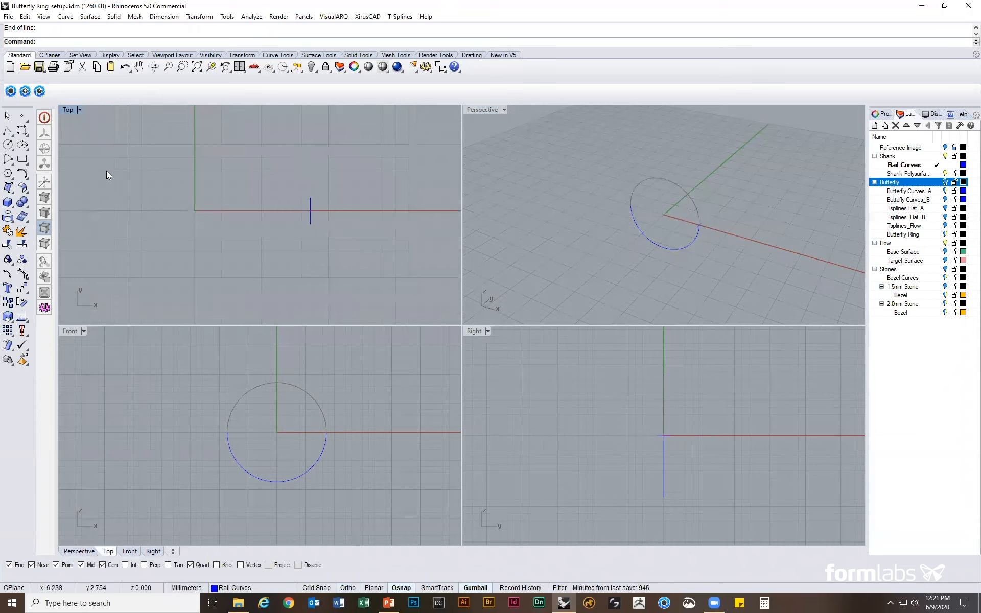
Draw a half-circle arc centred on the short line's midpoint, running from its upper endpoint around the outer side to its lower endpoint.
{"action": "left_click", "coordinate": [10, 162]}
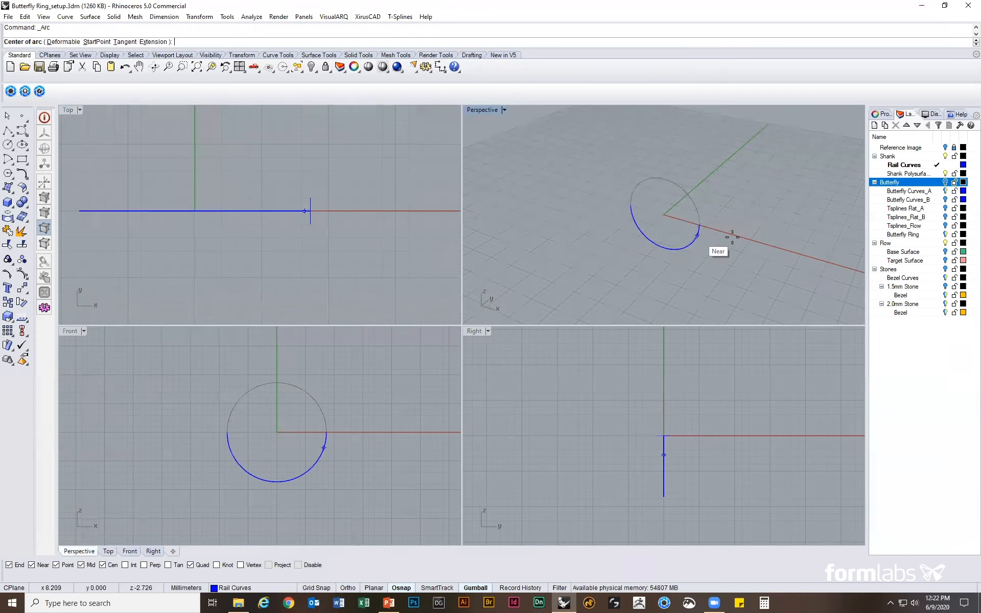
{"action": "scroll", "coordinate": [706, 233], "scroll_direction": "up", "scroll_amount": 5}
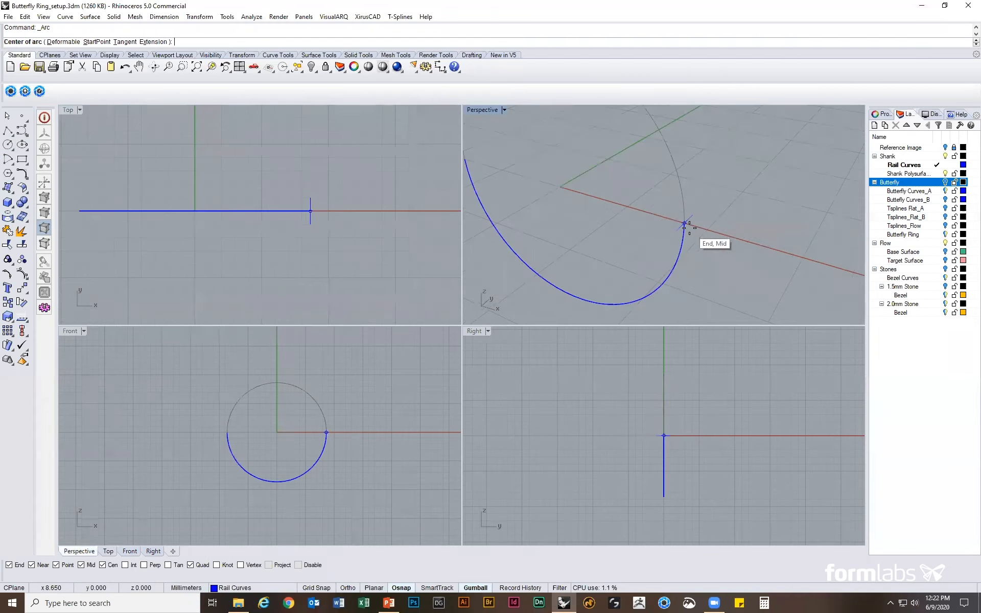
{"action": "left_click", "coordinate": [685, 223]}
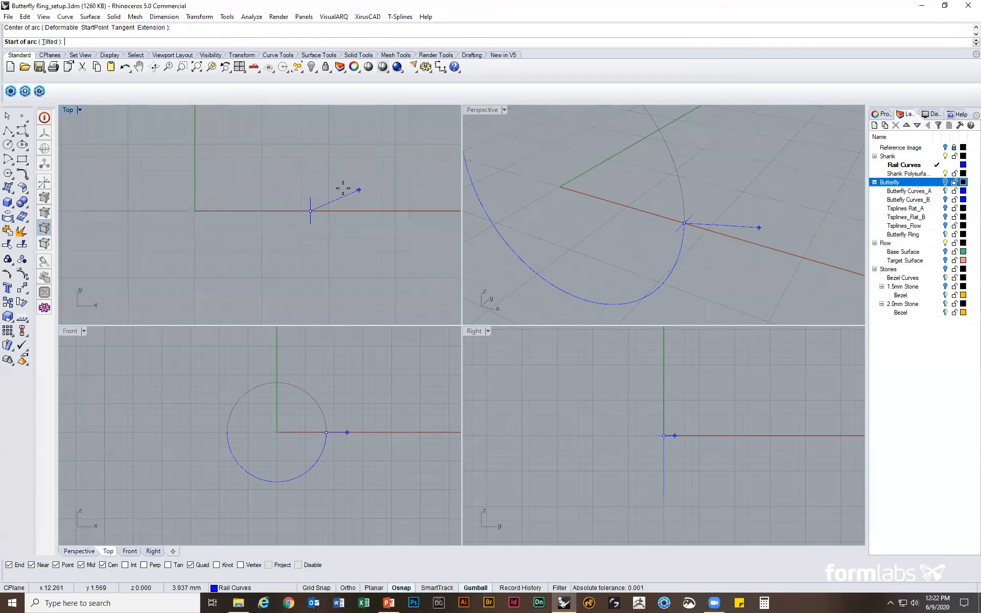
{"action": "left_click", "coordinate": [313, 192]}
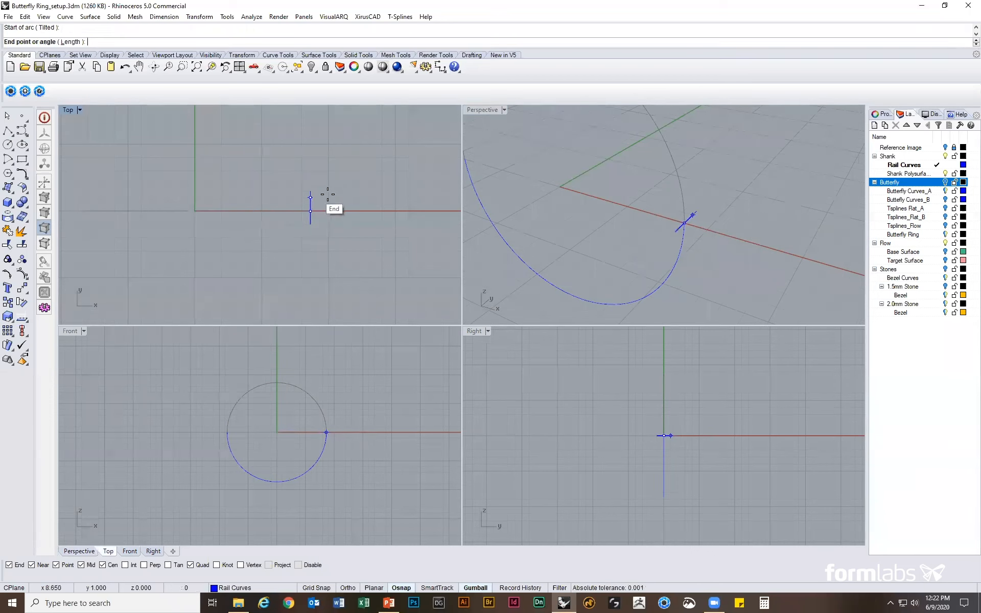
{"action": "left_click", "coordinate": [320, 223]}
Move the half-circle arc 0.5 mm outward along the positive X axis.
{"action": "scroll", "coordinate": [296, 220], "scroll_direction": "up", "scroll_amount": 5}
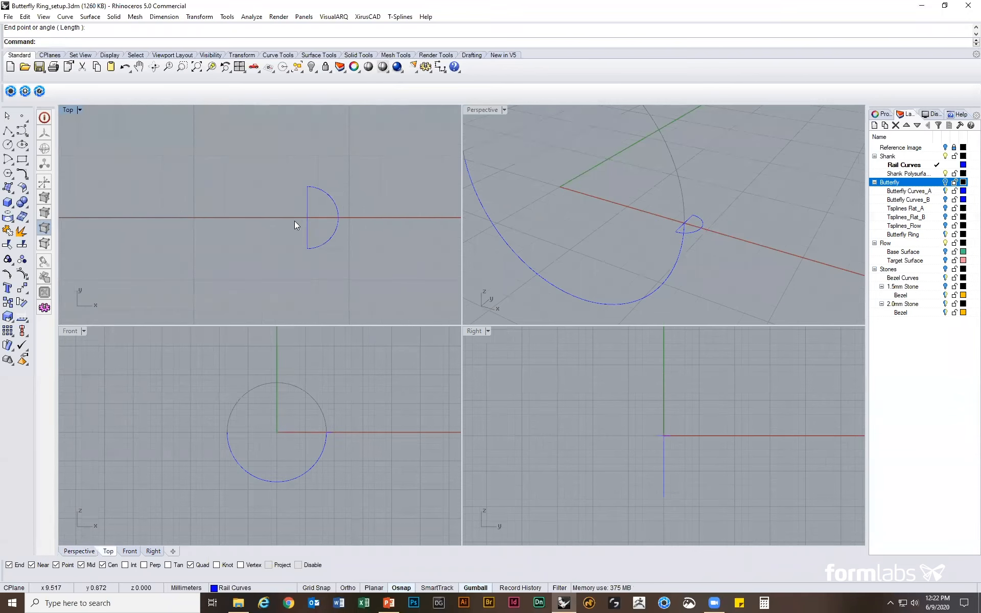
{"action": "left_click", "coordinate": [333, 234]}
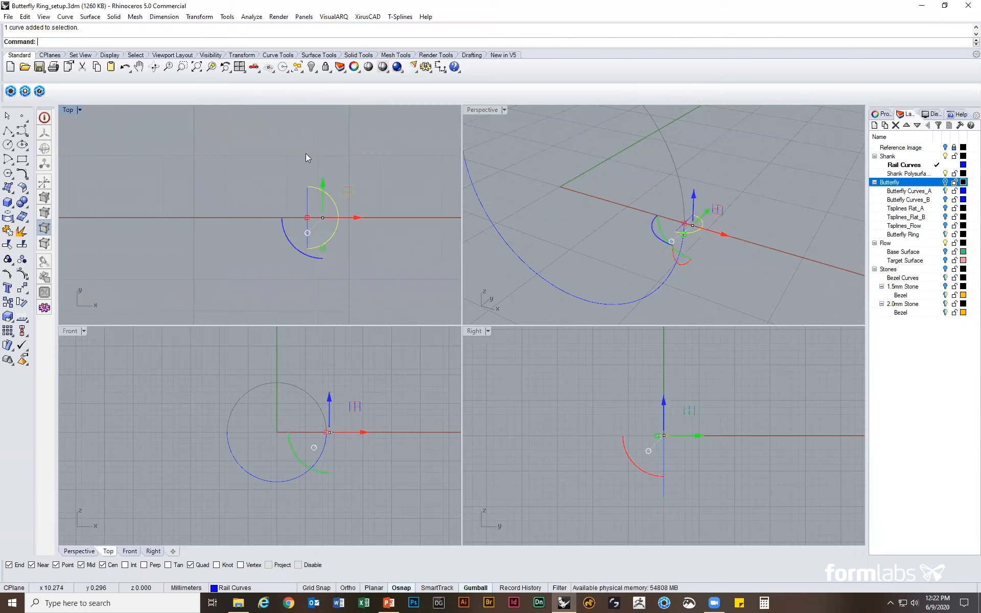
{"action": "left_click", "coordinate": [356, 219]}
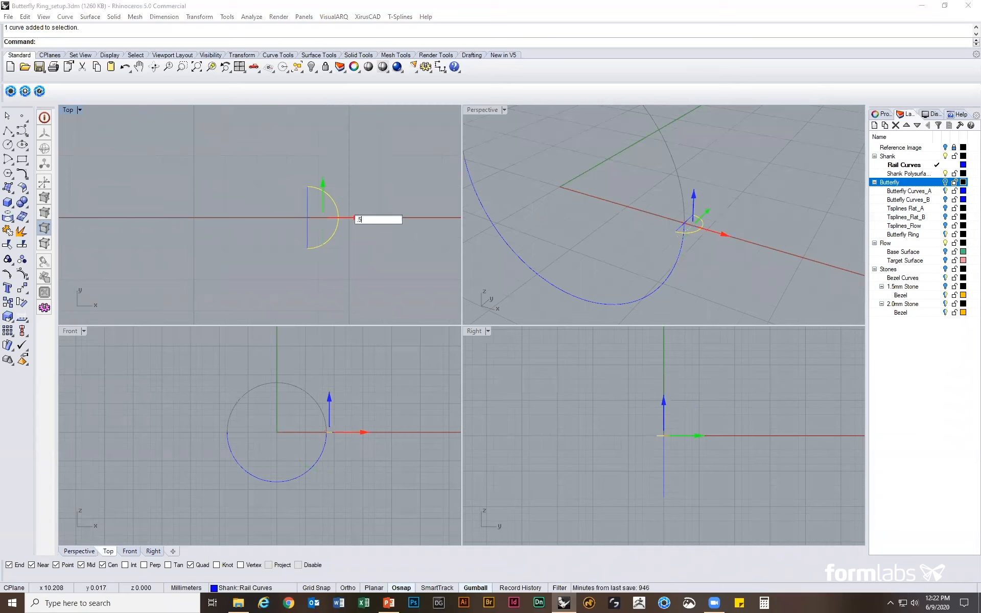
{"action": "key", "text": "Return"}
{"action": "left_click", "coordinate": [395, 173]}
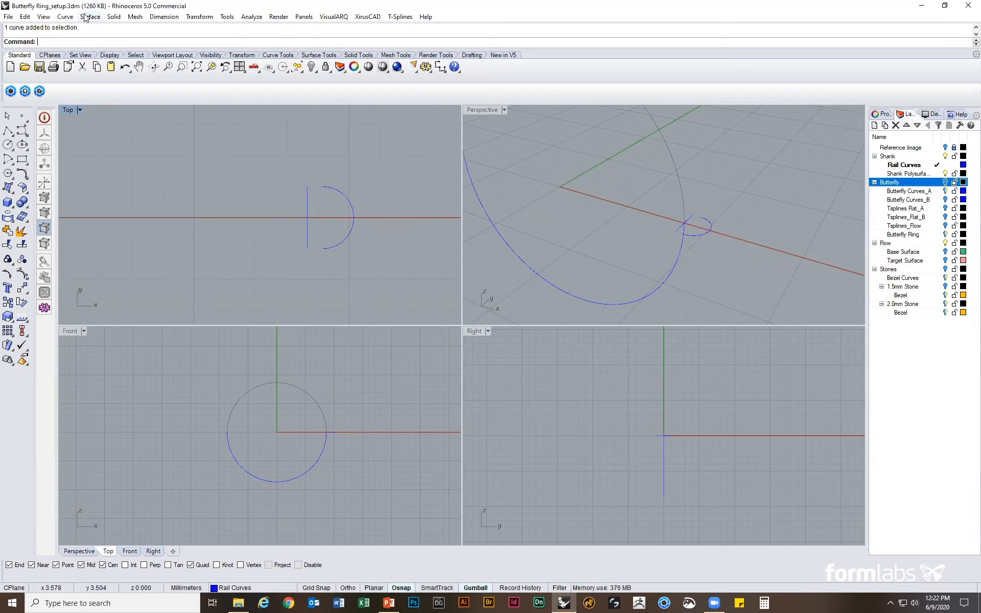
Extend both ends of the arc with straight lines to the endpoints of the short vertical line.
{"action": "left_click", "coordinate": [65, 17]}
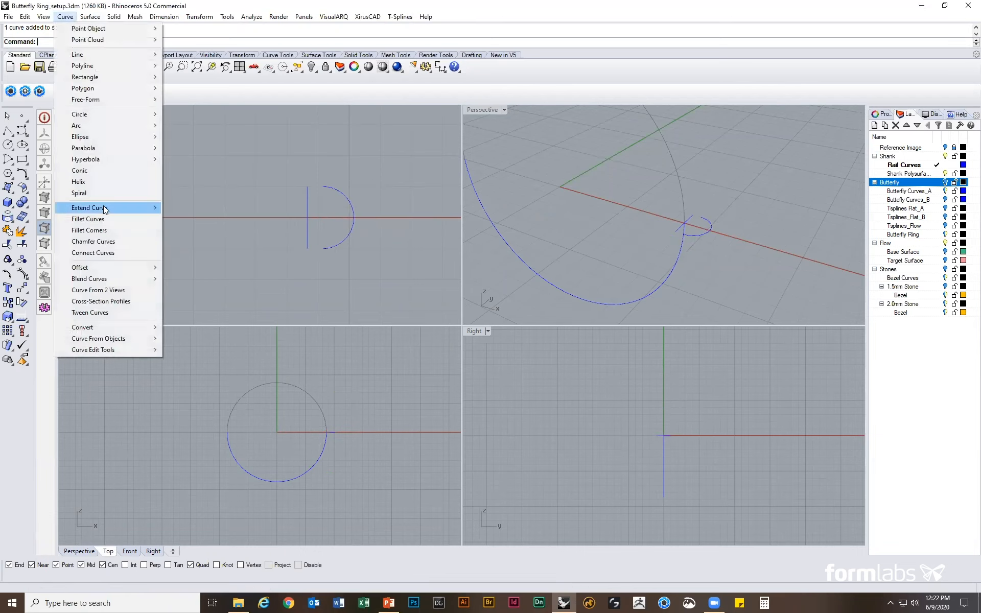
{"action": "mouse_move", "coordinate": [105, 208]}
{"action": "left_click", "coordinate": [214, 219]}
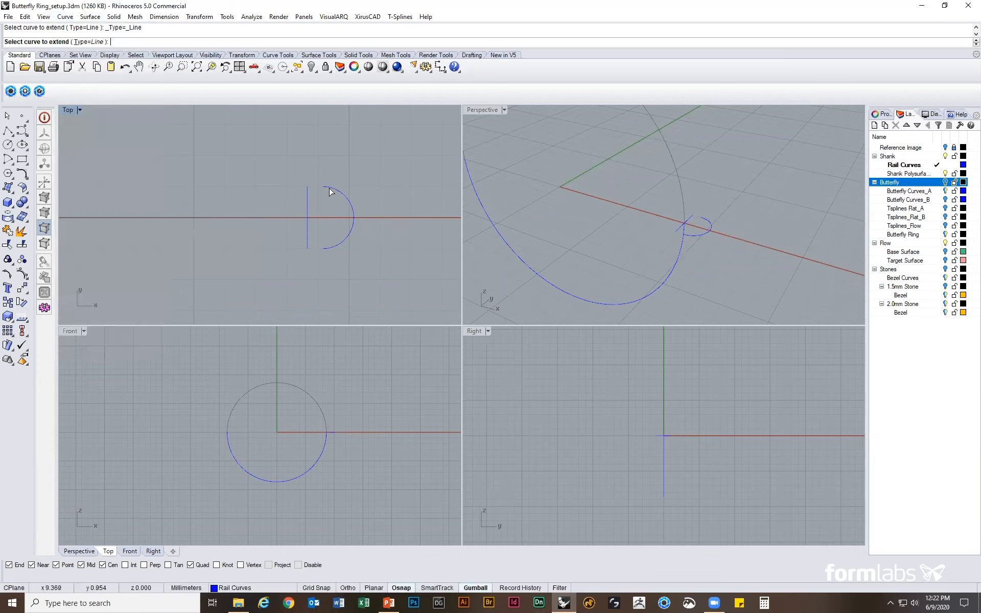
{"action": "left_click", "coordinate": [320, 187]}
{"action": "left_click", "coordinate": [307, 186]}
{"action": "left_click", "coordinate": [322, 247]}
{"action": "left_click", "coordinate": [302, 247]}
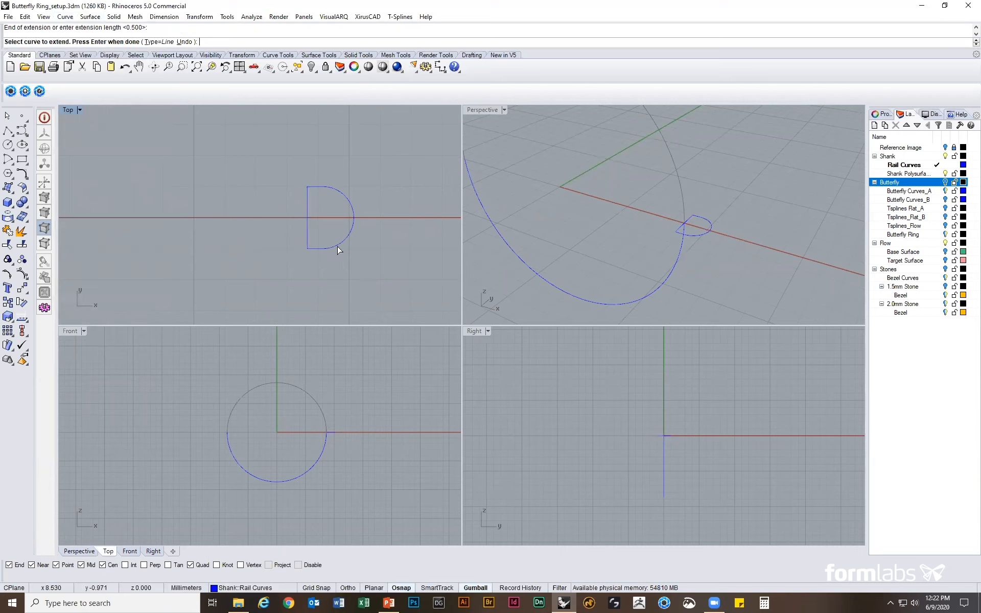
{"action": "key", "text": "Return"}
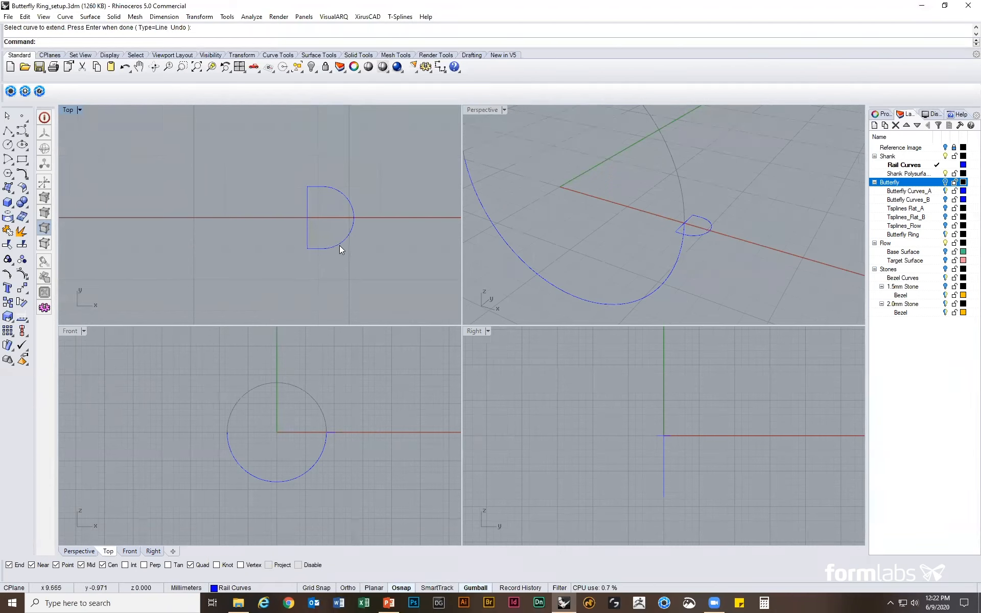
Join the extended arc and the short line into one closed D-shaped profile.
{"action": "left_click", "coordinate": [340, 243]}
{"action": "left_click", "coordinate": [344, 236]}
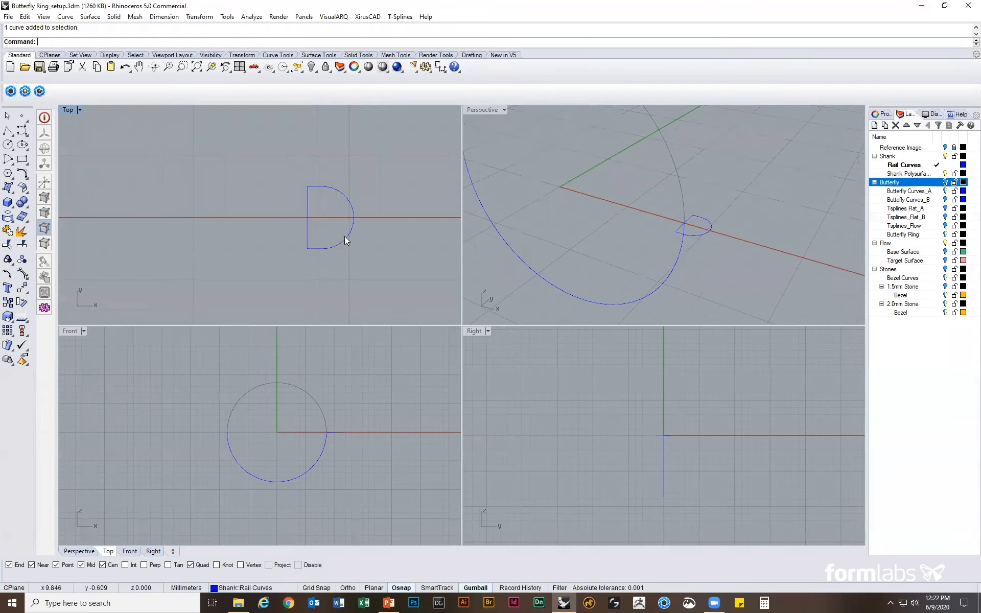
{"action": "left_click", "coordinate": [309, 243], "text": "shift"}
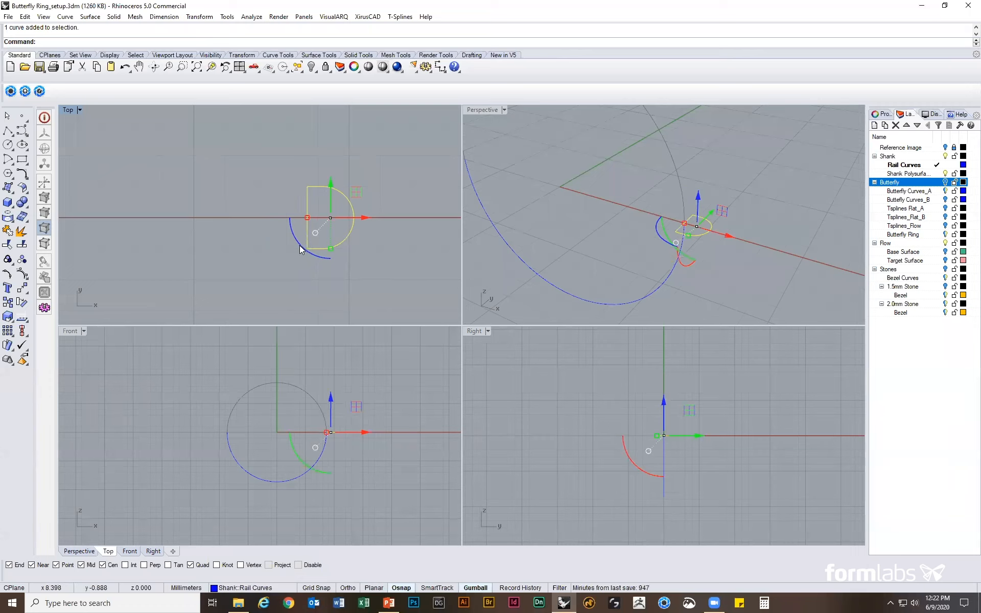
{"action": "type", "text": "join"}
{"action": "key", "text": "Return"}
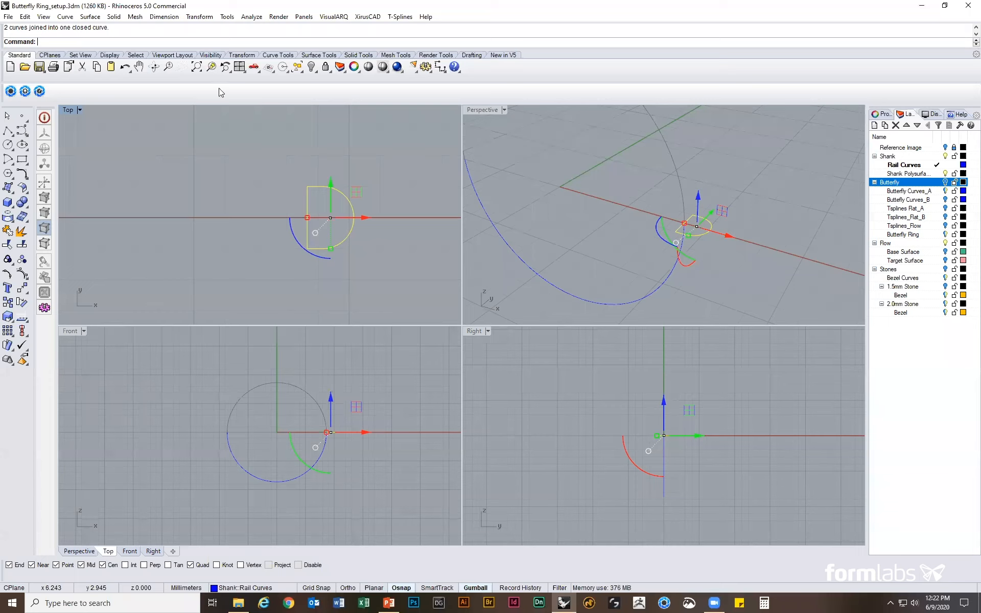
{"action": "key", "text": "Escape"}
Fillet both square corners of the D-shaped profile with a 0.3 mm radius.
{"action": "scroll", "coordinate": [345, 218], "scroll_direction": "up", "scroll_amount": 4}
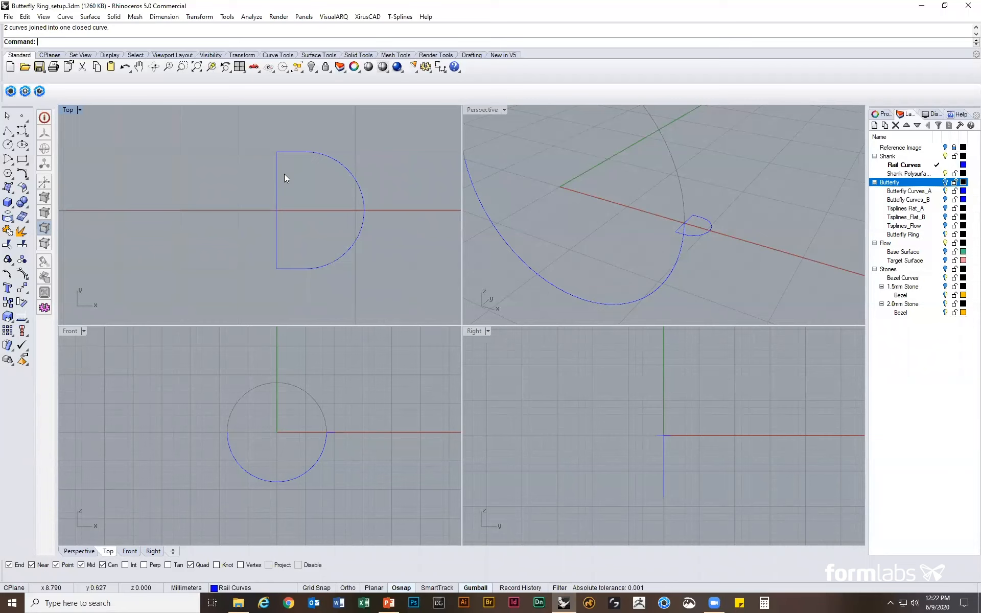
{"action": "type", "text": "fillet"}
{"action": "key", "text": "Return"}
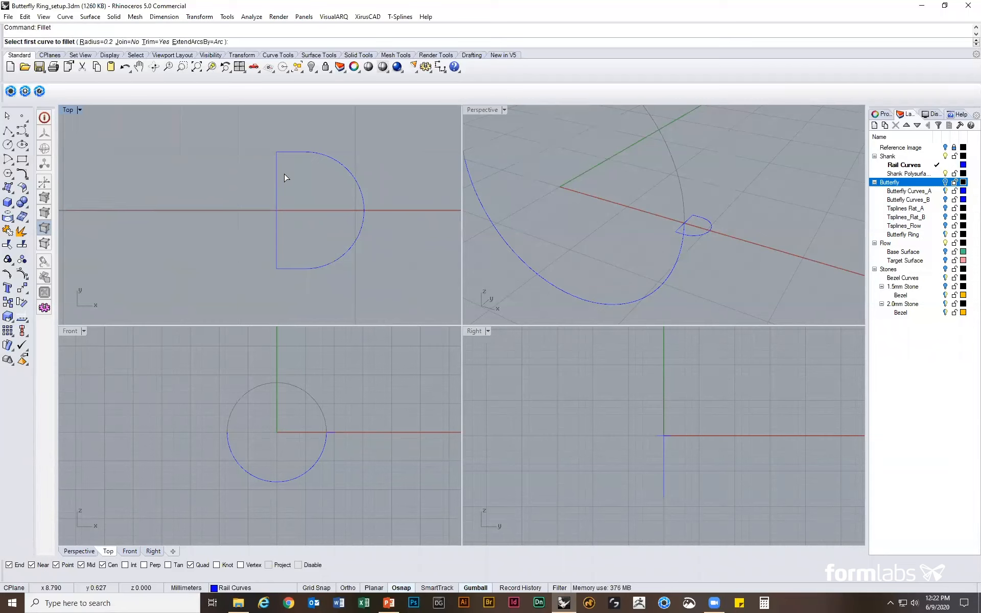
{"action": "left_click", "coordinate": [109, 40]}
{"action": "type", "text": ".3"}
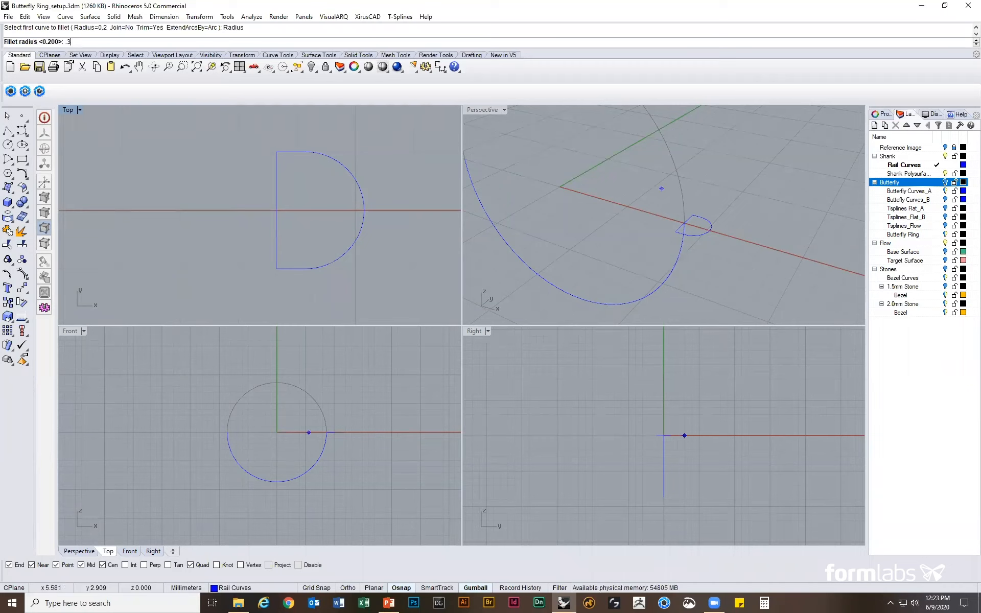
{"action": "key", "text": "Return"}
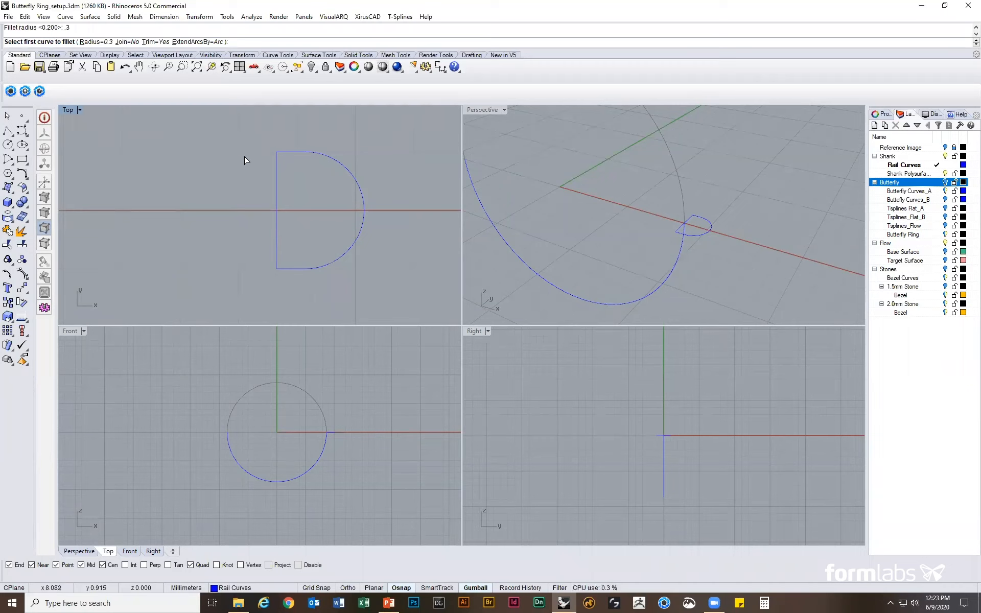
{"action": "left_click", "coordinate": [277, 164]}
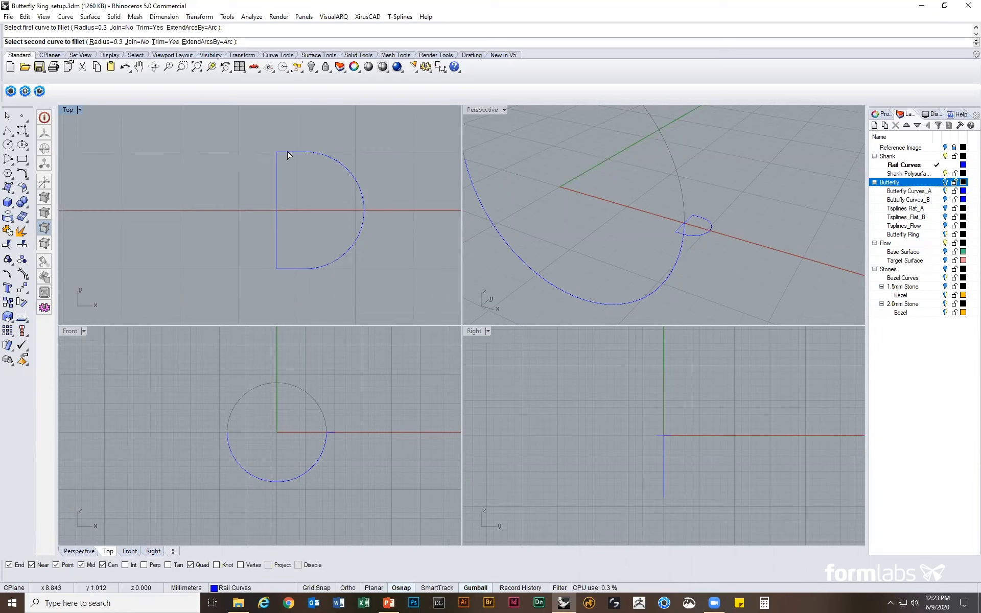
{"action": "left_click", "coordinate": [288, 153]}
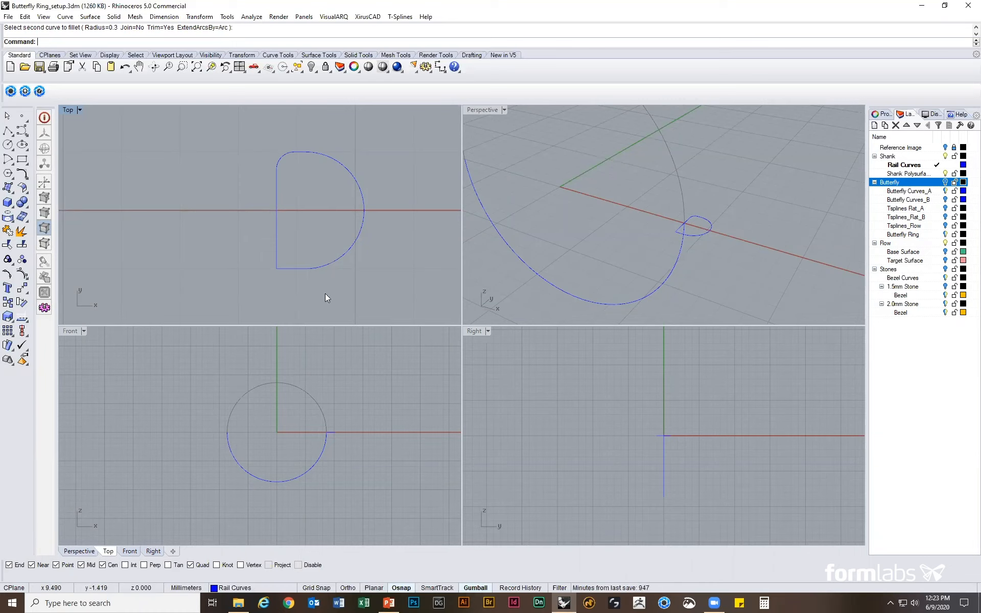
{"action": "right_click", "coordinate": [354, 287]}
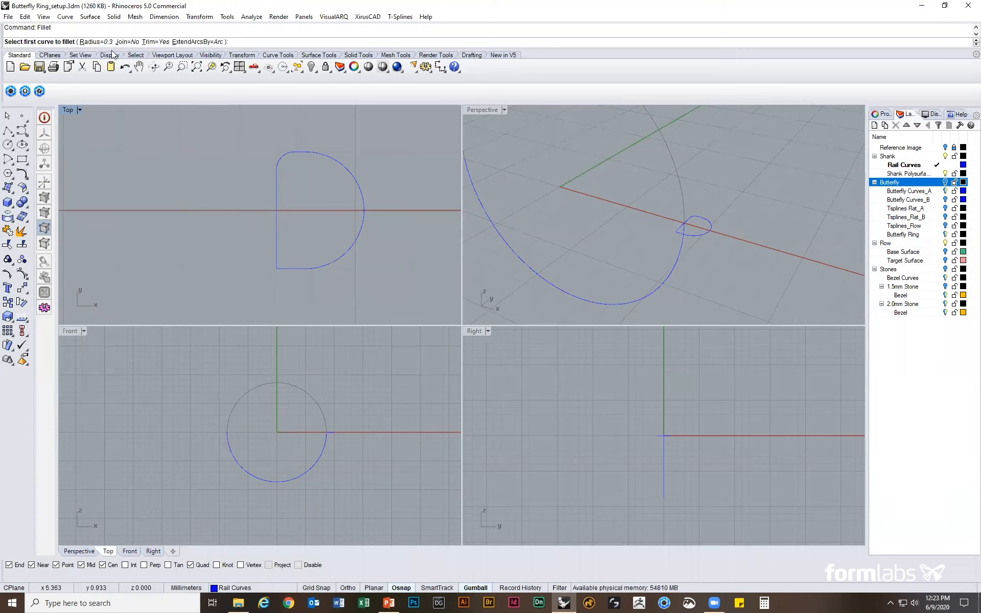
{"action": "left_click", "coordinate": [290, 269]}
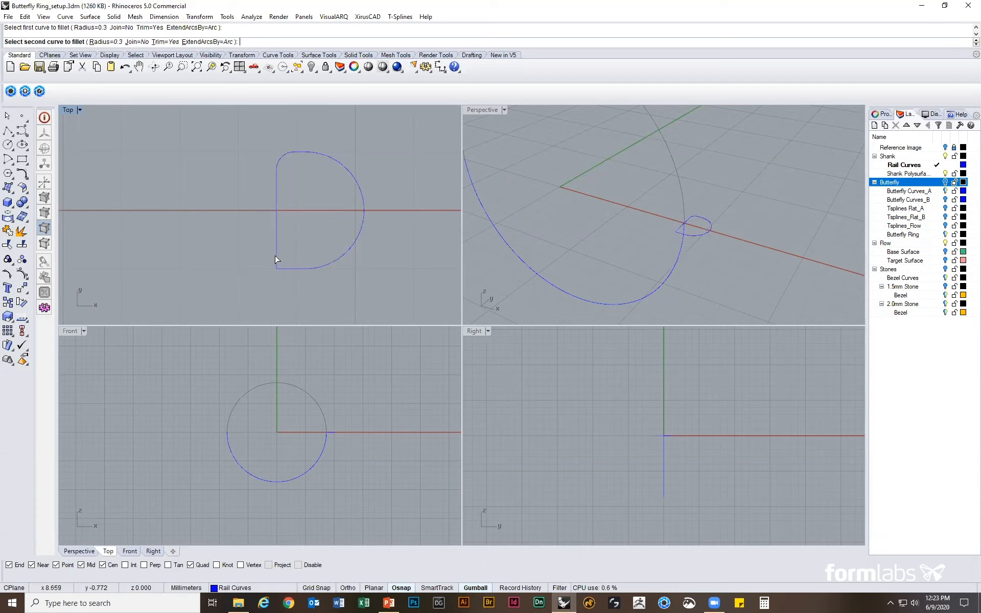
{"action": "left_click", "coordinate": [277, 260]}
Mirror a copy of the profile to the opposite end of the lower arc, across the ring's vertical centre axis in the Front view.
{"action": "scroll", "coordinate": [394, 296], "scroll_direction": "down", "scroll_amount": 3}
{"action": "scroll", "coordinate": [663, 213], "scroll_direction": "down", "scroll_amount": 2}
{"action": "right_click_drag", "start_coordinate": [663, 211], "coordinate": [720, 236]}
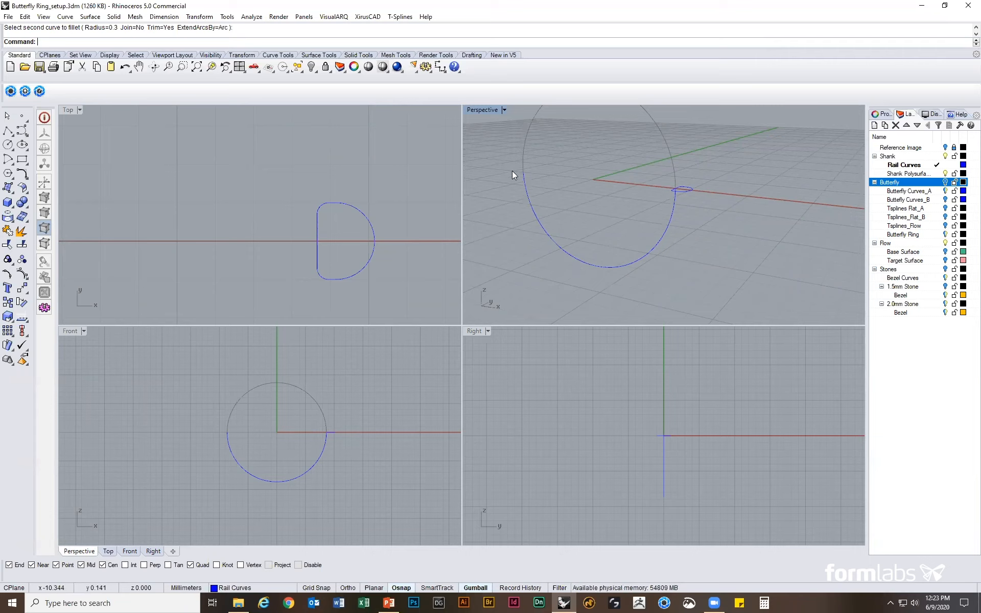
{"action": "left_click", "coordinate": [359, 275]}
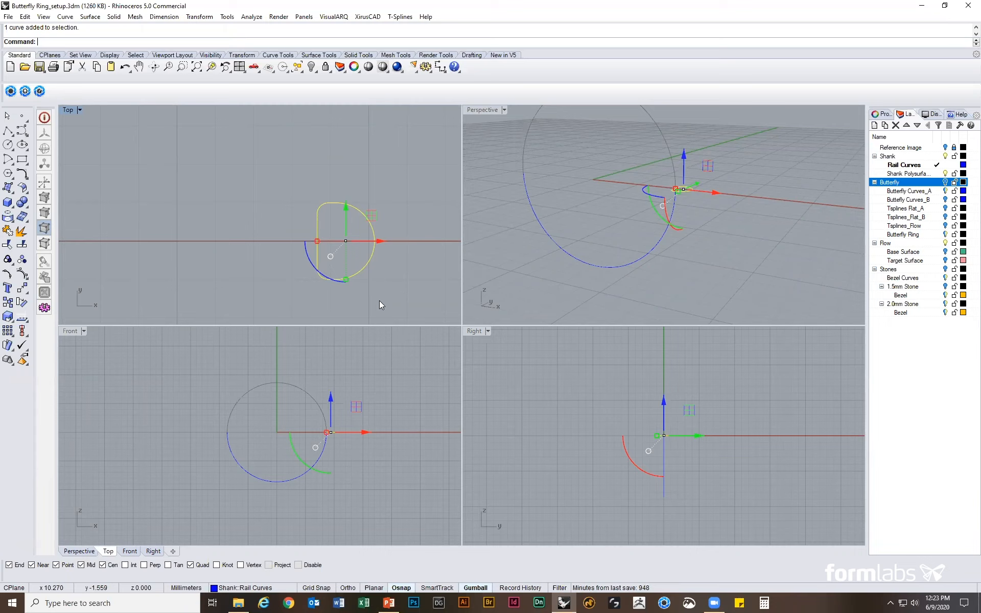
{"action": "type", "text": "Mir"}
{"action": "key", "text": "Return"}
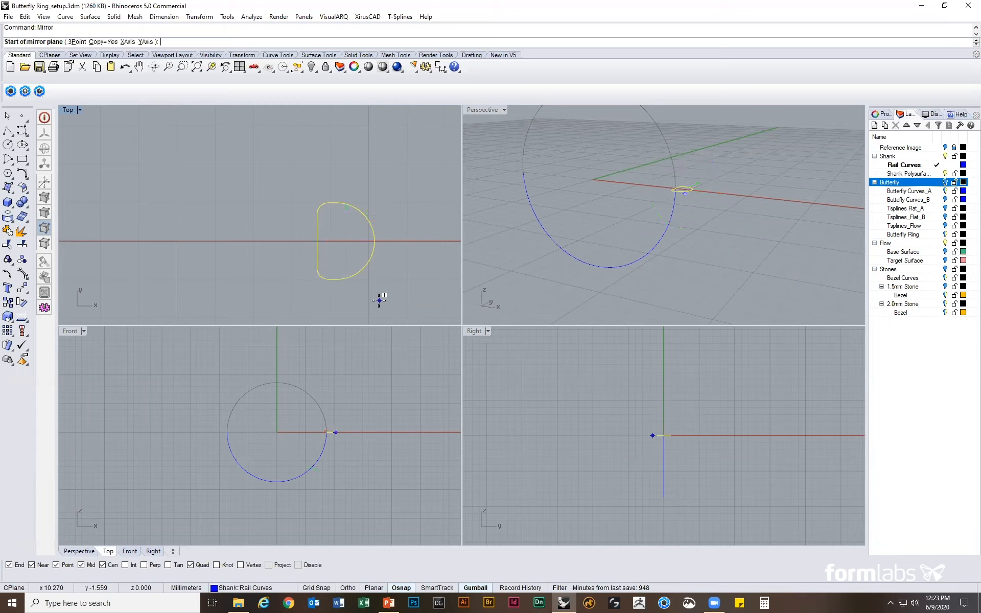
{"action": "left_click", "coordinate": [282, 472]}
{"action": "key", "text": "F8"}
{"action": "left_click", "coordinate": [240, 449]}
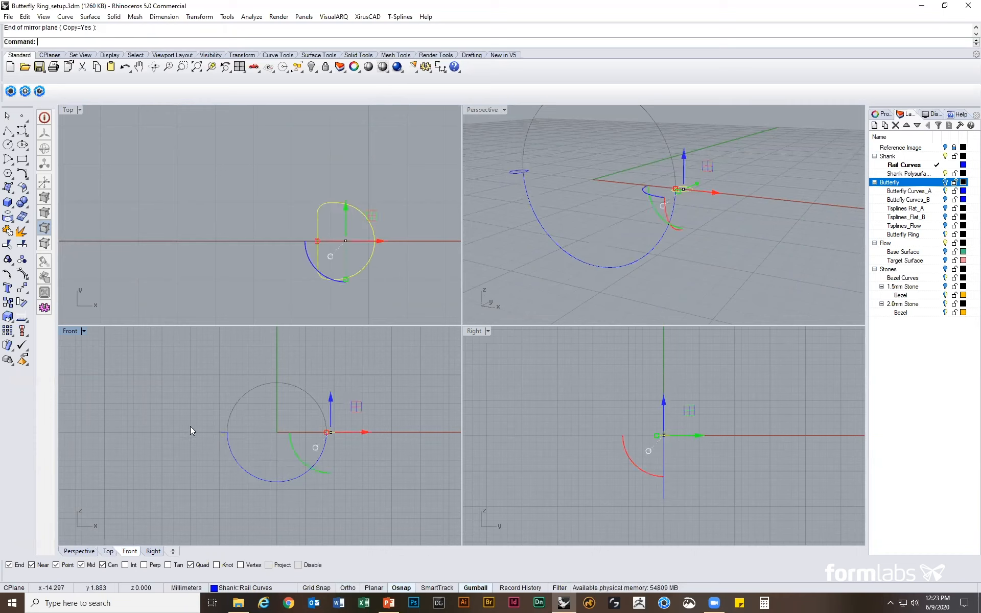
{"action": "left_click", "coordinate": [519, 269]}
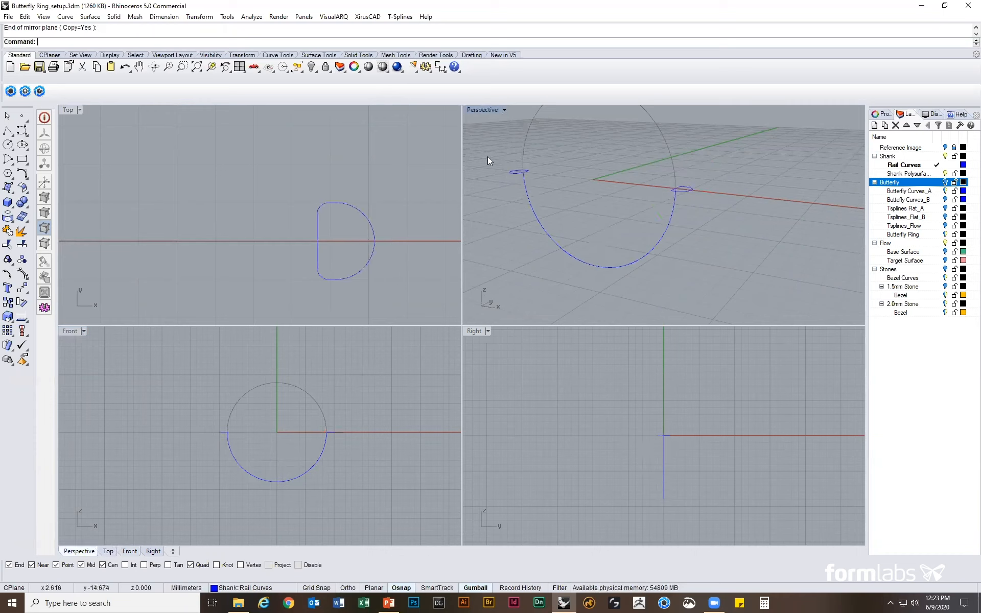
Maximize the Perspective view and show the hidden profile curve at the base of the ring.
{"action": "double_click", "coordinate": [483, 110]}
{"action": "scroll", "coordinate": [674, 277], "scroll_direction": "down", "scroll_amount": 3}
{"action": "right_click_drag", "start_coordinate": [666, 319], "coordinate": [670, 308]}
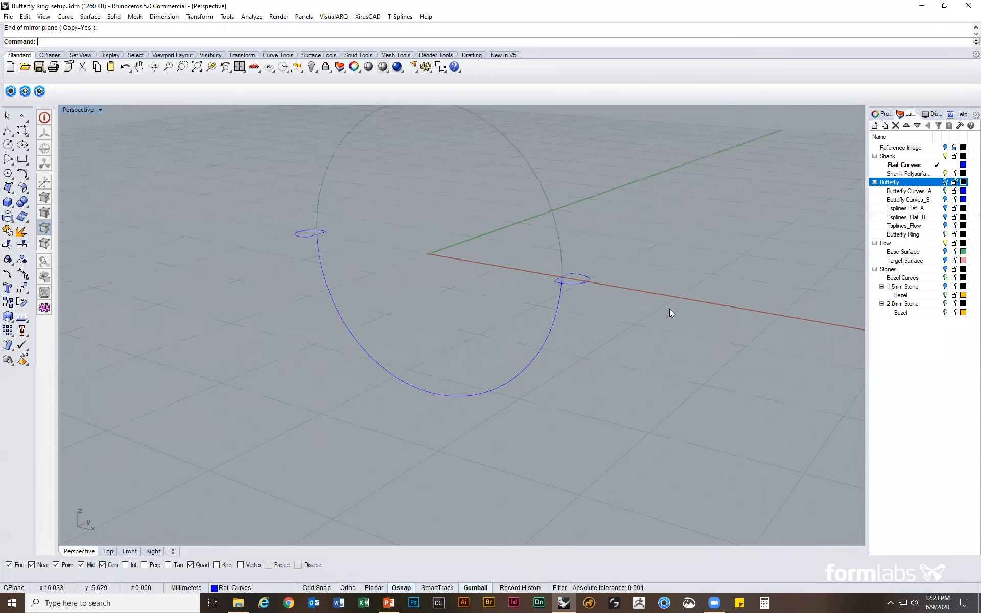
{"action": "type", "text": "Show"}
{"action": "key", "text": "Return"}
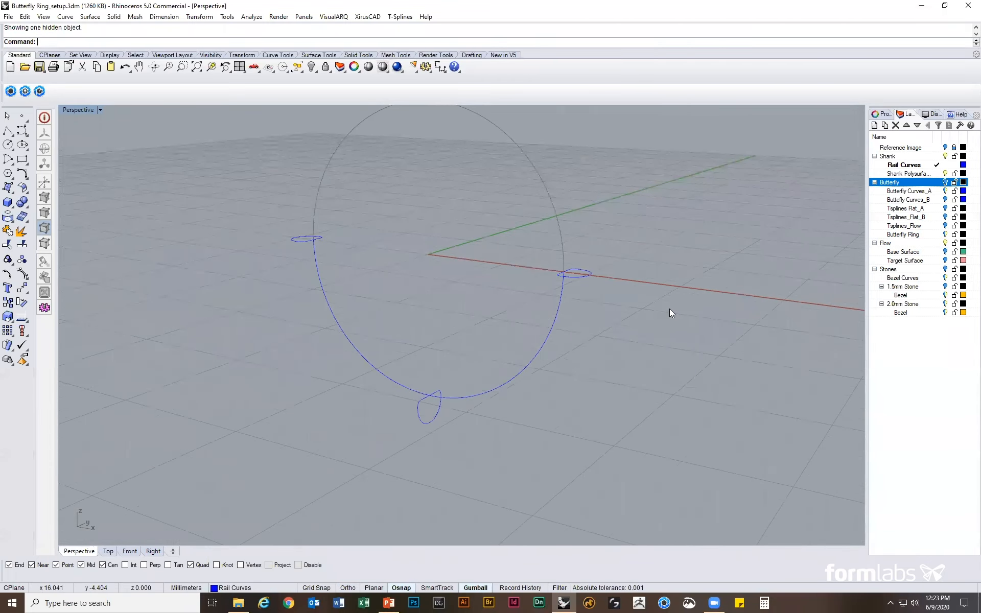
{"action": "right_click_drag", "start_coordinate": [676, 335], "coordinate": [612, 382]}
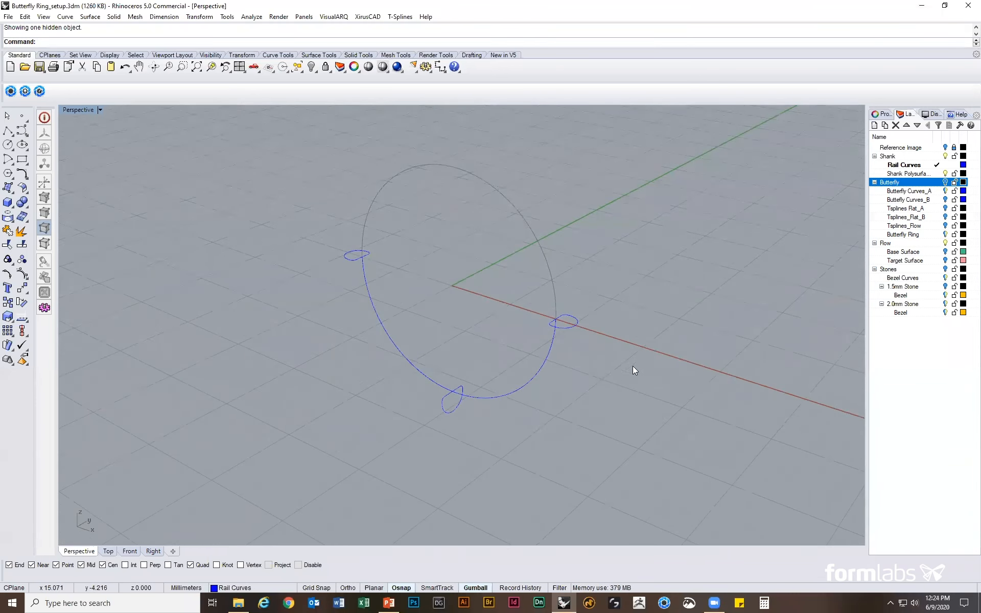
Start a one-rail sweep on the Shank Polysurface layer, using the lower arc as rail and the three D-shaped profiles as cross sections.
{"action": "left_click", "coordinate": [936, 175]}
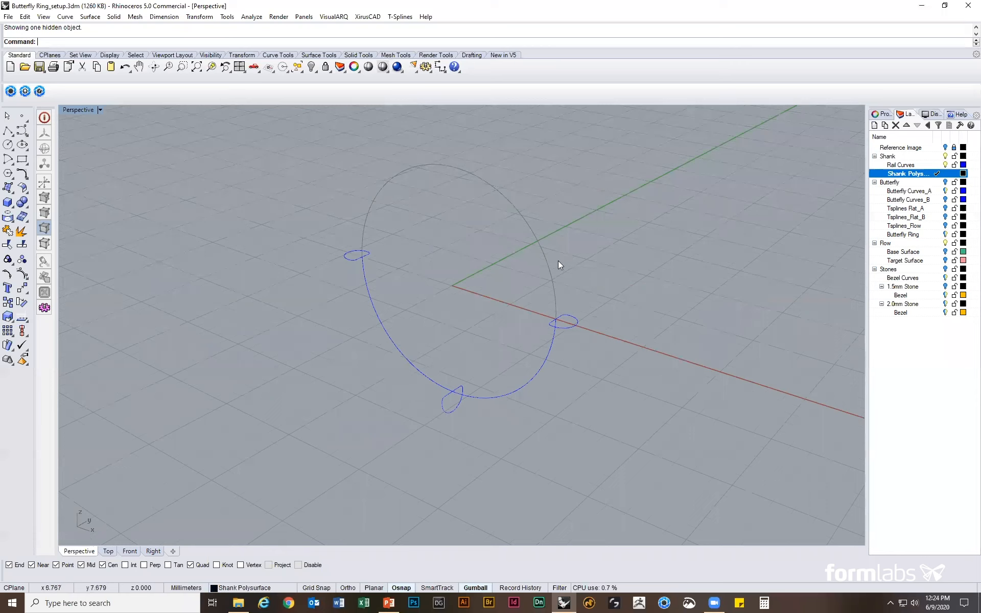
{"action": "type", "text": "Sweep1"}
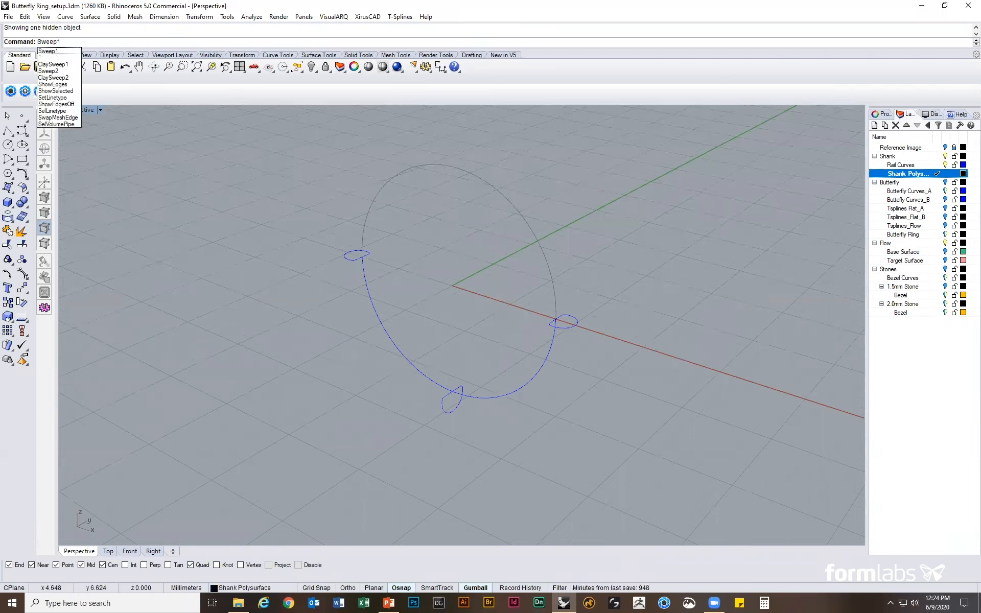
{"action": "key", "text": "Return"}
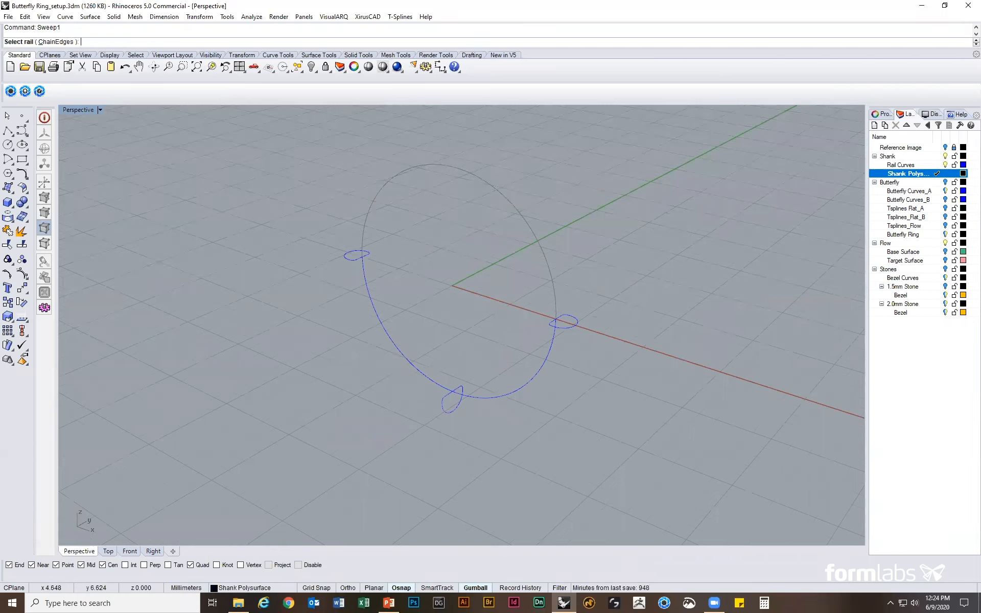
{"action": "left_click", "coordinate": [551, 362]}
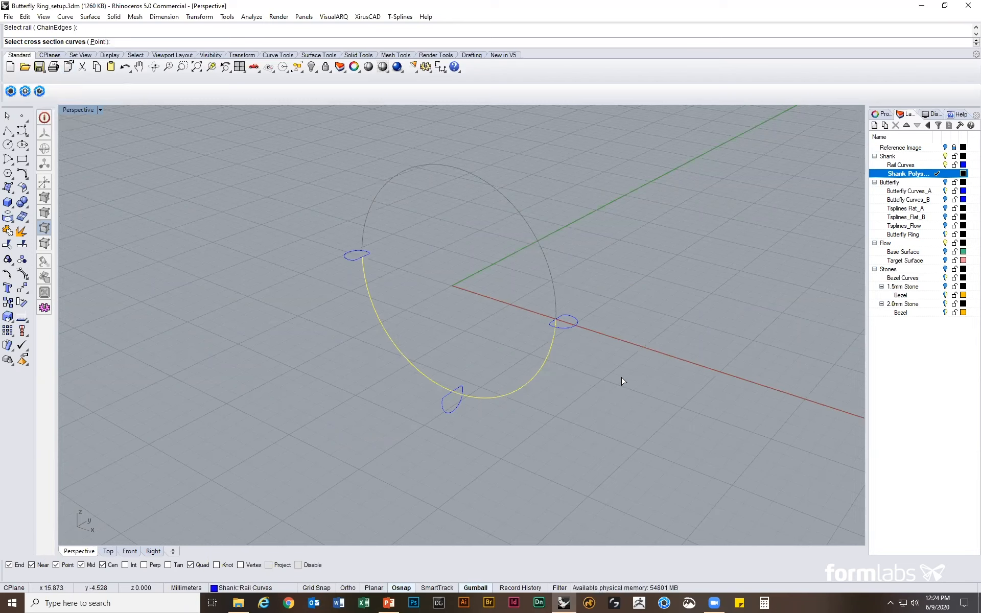
{"action": "left_click", "coordinate": [576, 322]}
{"action": "left_click", "coordinate": [452, 411]}
{"action": "left_click", "coordinate": [351, 253]}
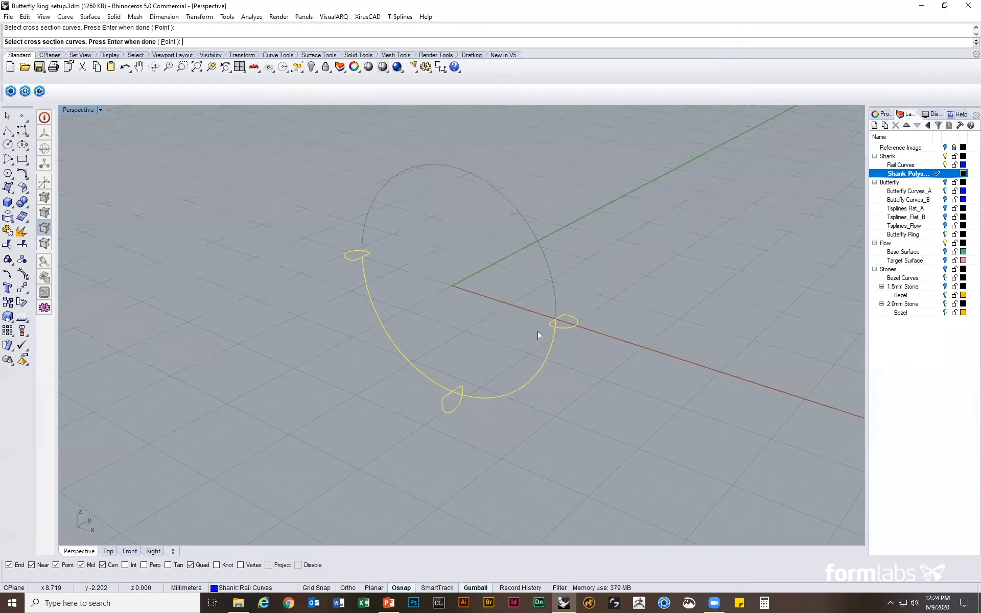
{"action": "key", "text": "Return"}
Align the sweep's seam points by moving each one to the midpoint of its profile's flat side, on the rail.
{"action": "right_click_drag", "start_coordinate": [538, 403], "coordinate": [525, 357]}
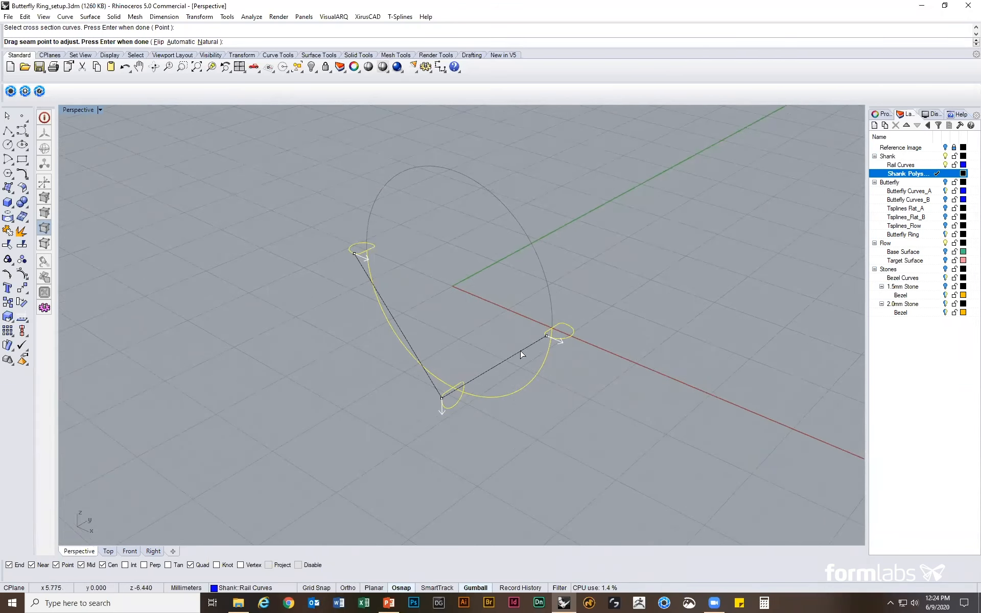
{"action": "left_click", "coordinate": [545, 335]}
{"action": "left_click", "coordinate": [551, 328]}
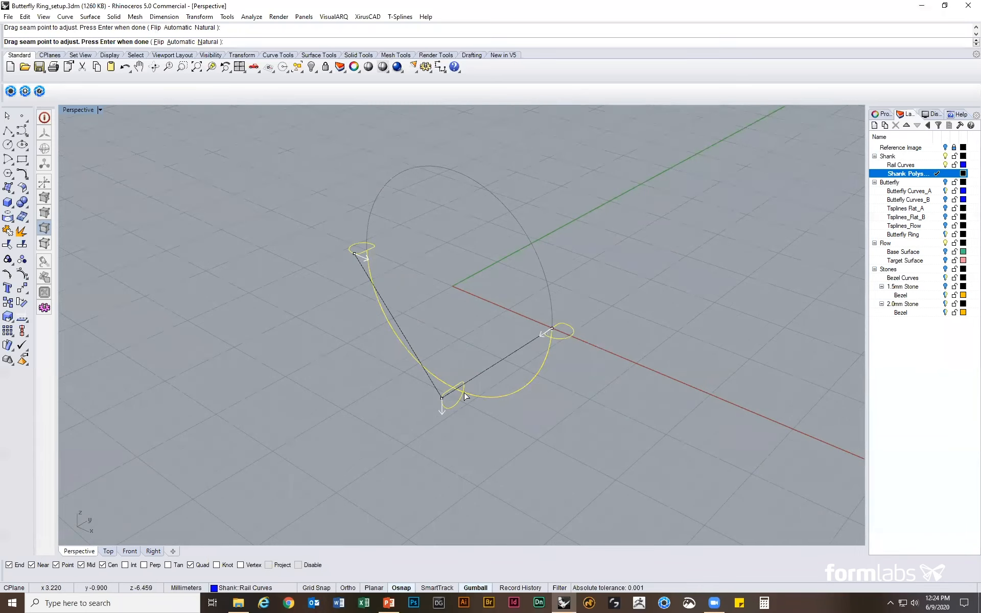
{"action": "left_click", "coordinate": [453, 387]}
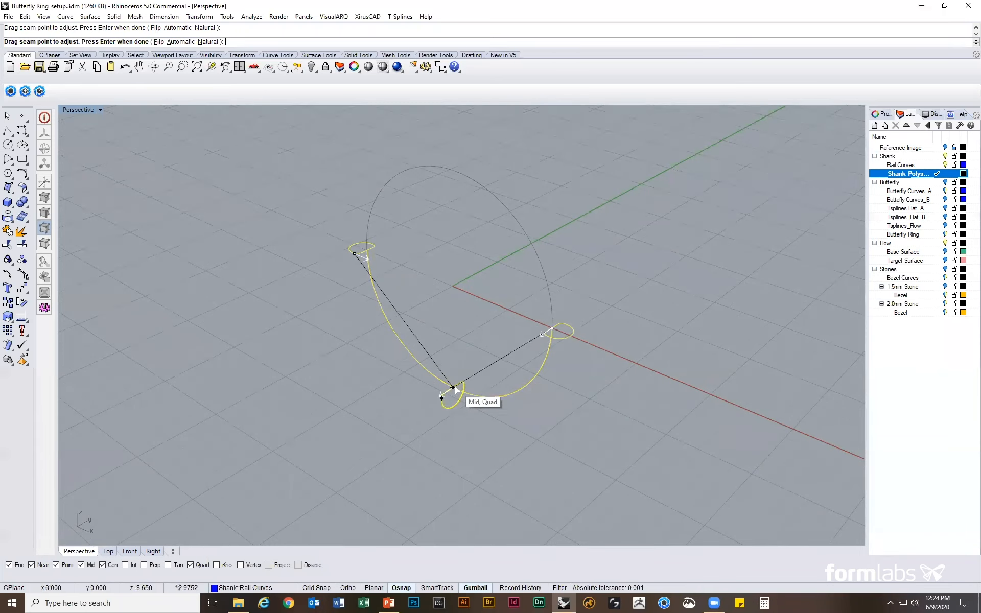
{"action": "left_click", "coordinate": [364, 256]}
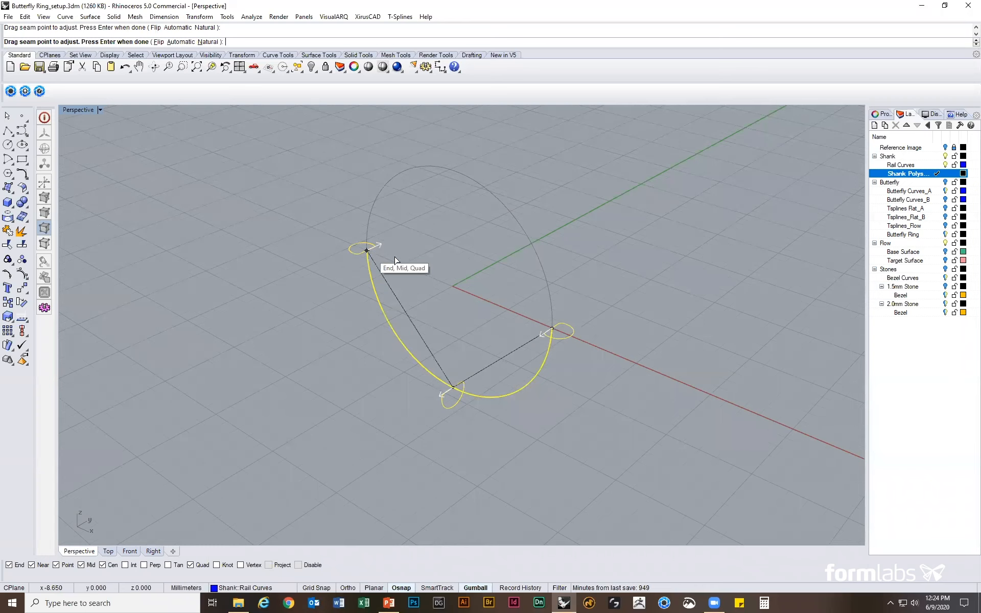
{"action": "left_click", "coordinate": [366, 250]}
{"action": "right_click_drag", "start_coordinate": [337, 288], "coordinate": [353, 249]}
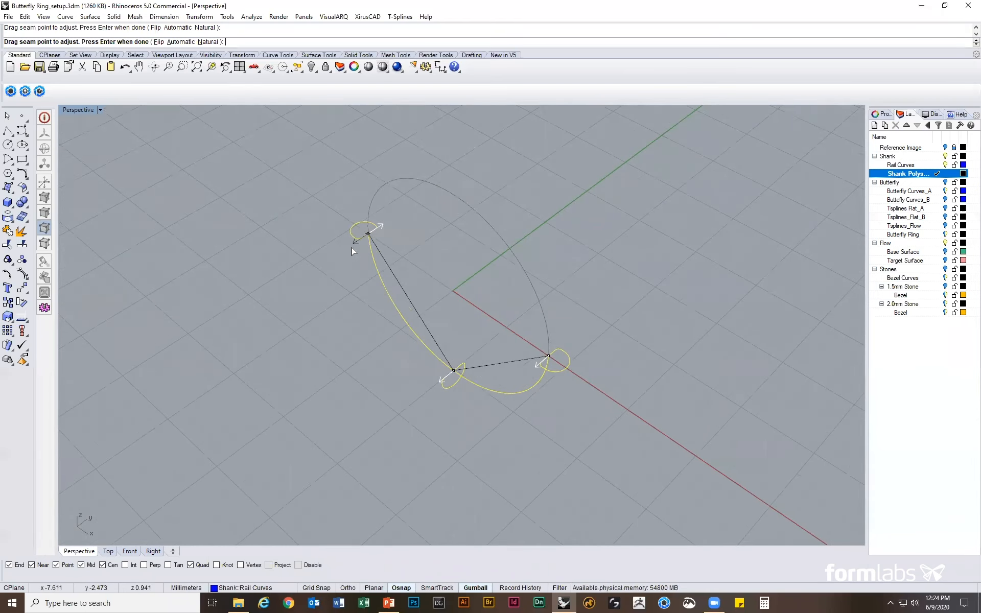
{"action": "right_click_drag", "start_coordinate": [348, 360], "coordinate": [335, 383]}
Complete the shank sweep with Freeform style and Do not simplify for the cross sections.
{"action": "key", "text": "Return"}
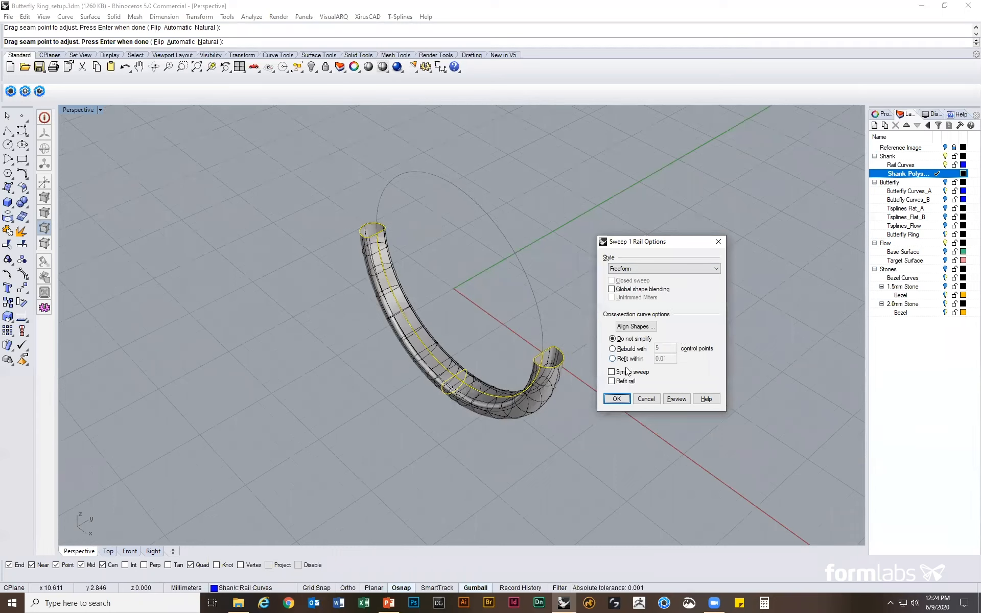
{"action": "left_click", "coordinate": [617, 399]}
{"action": "right_click_drag", "start_coordinate": [620, 370], "coordinate": [540, 374]}
{"action": "scroll", "coordinate": [541, 374], "scroll_direction": "up", "scroll_amount": 5}
{"action": "right_click_drag", "start_coordinate": [601, 322], "coordinate": [776, 203]}
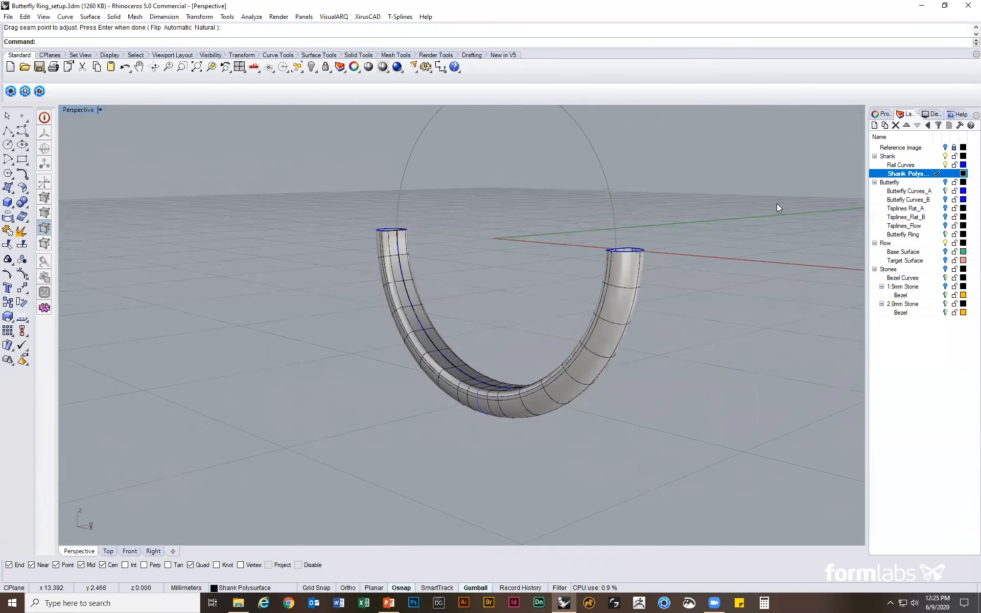
{"action": "right_click_drag", "start_coordinate": [680, 214], "coordinate": [713, 180]}
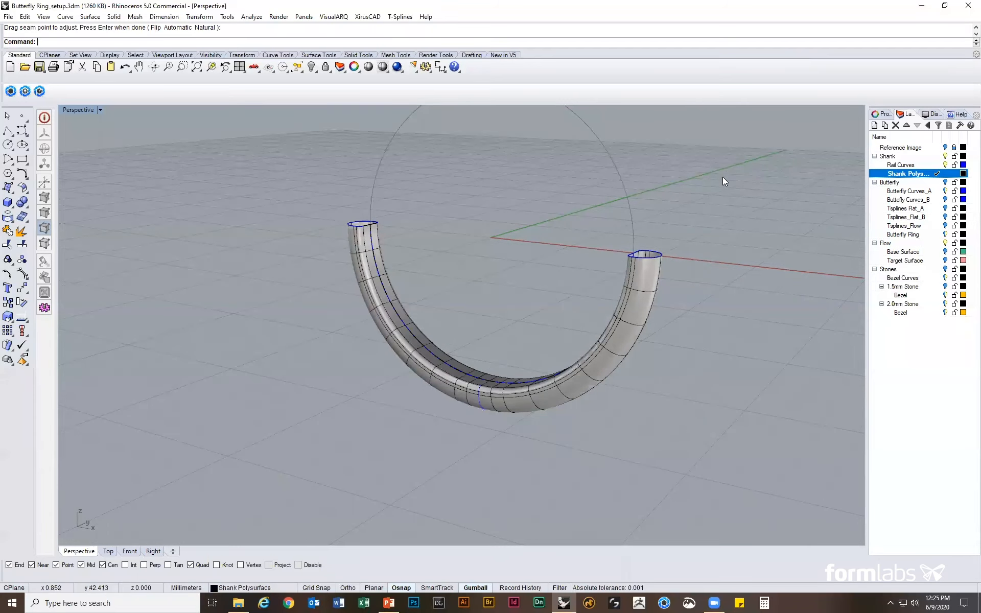
{"action": "right_click_drag", "start_coordinate": [722, 177], "coordinate": [712, 224], "text": "shift"}
Make the Reference Image layer current, hide the Shank layer and maximize the Top view on the butterfly sketch.
{"action": "double_click", "coordinate": [914, 147]}
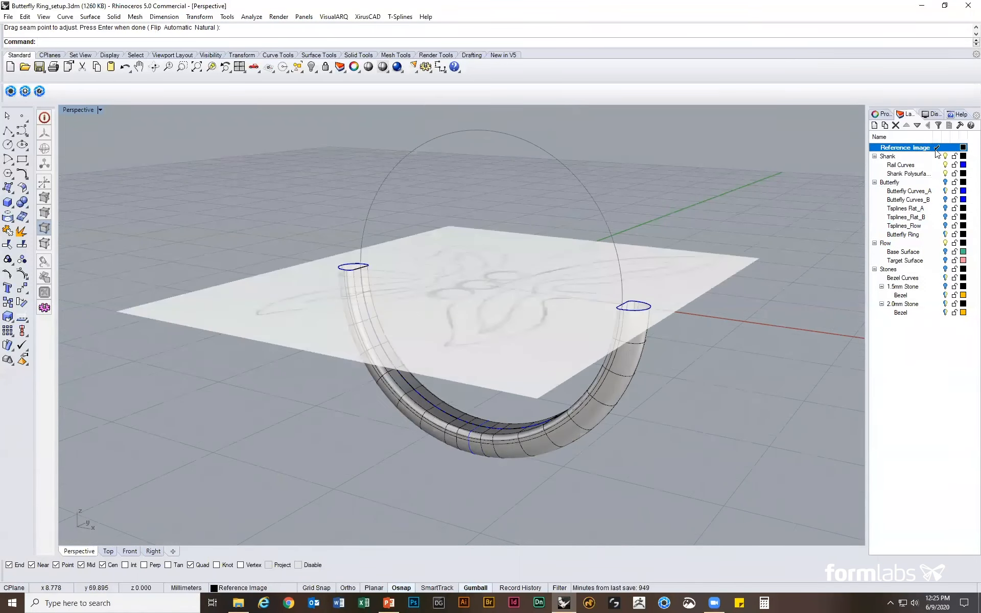
{"action": "left_click", "coordinate": [945, 157]}
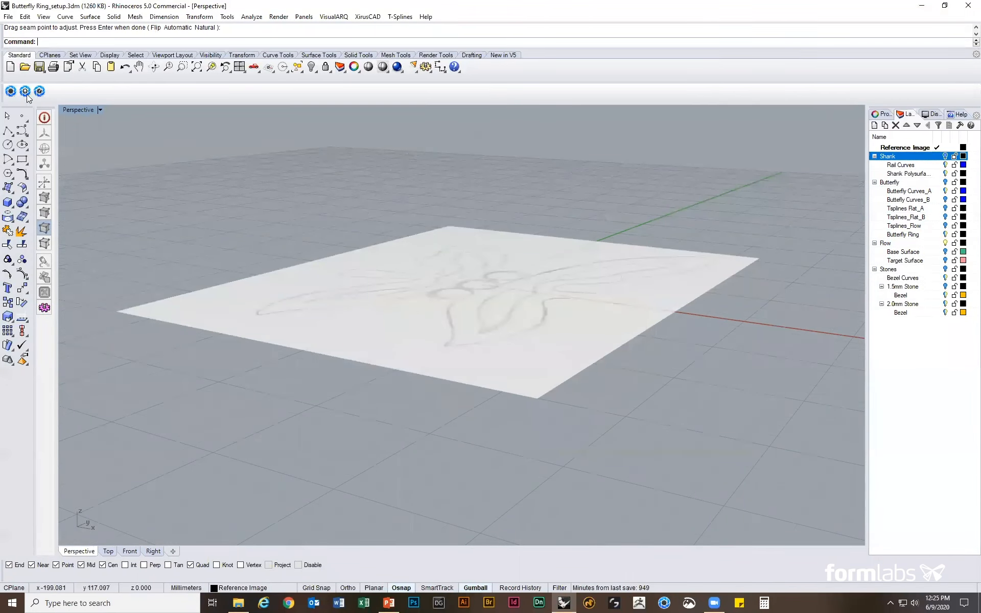
{"action": "double_click", "coordinate": [72, 112]}
{"action": "double_click", "coordinate": [72, 112]}
{"action": "scroll", "coordinate": [170, 146], "scroll_direction": "down", "scroll_amount": 12}
{"action": "right_click_drag", "start_coordinate": [261, 207], "coordinate": [407, 291]}
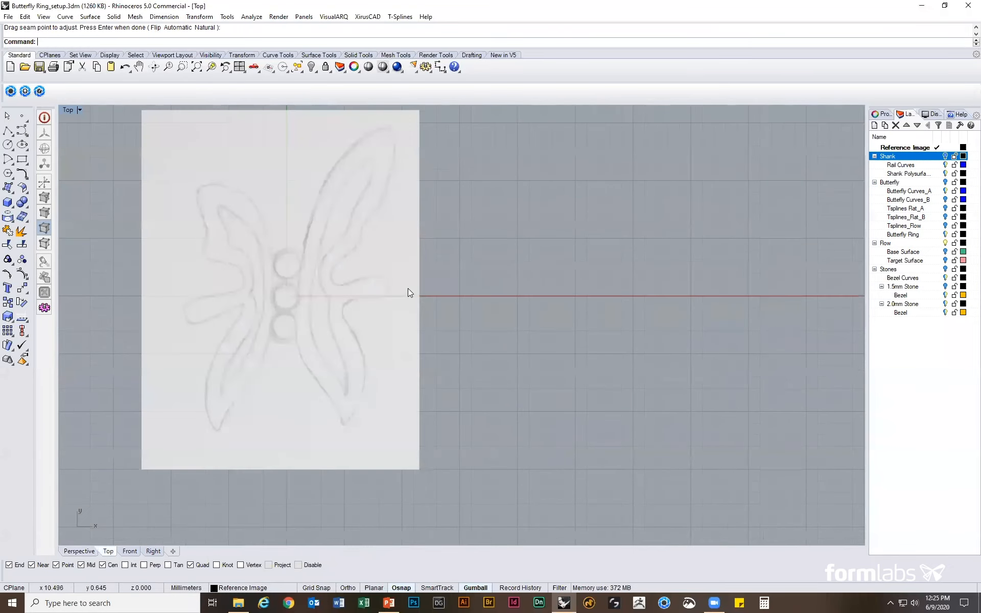
Turn on the Butterfly layer and make Butterfly Curves_A the current layer.
{"action": "scroll", "coordinate": [408, 288], "scroll_direction": "down", "scroll_amount": 4}
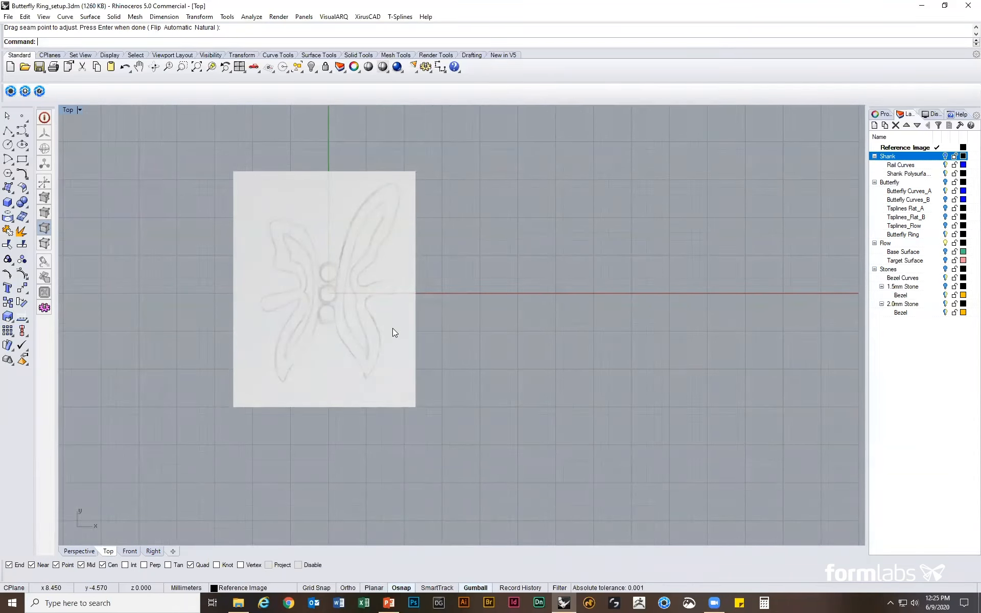
{"action": "left_click", "coordinate": [944, 184]}
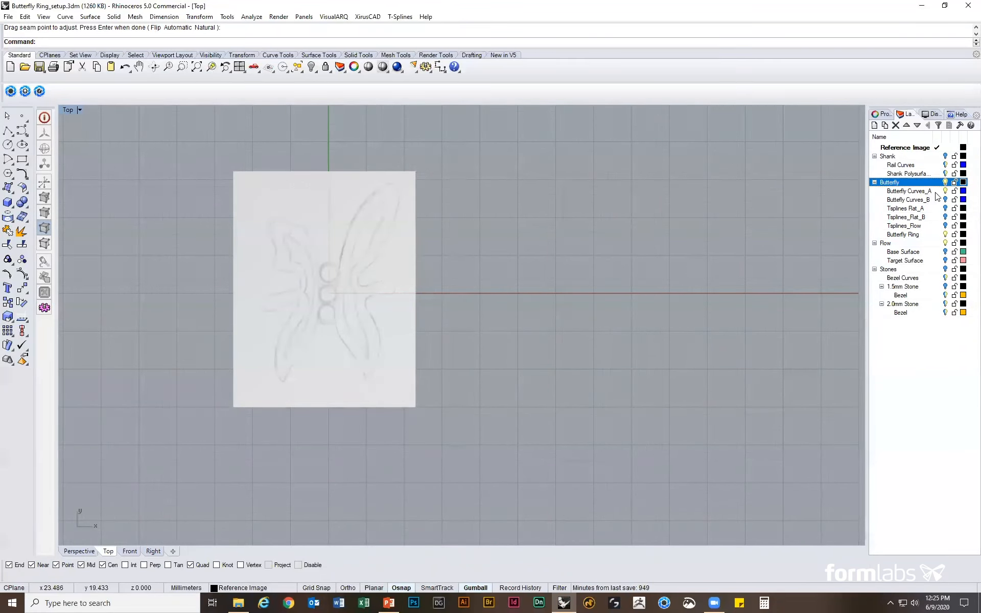
{"action": "left_click", "coordinate": [936, 191]}
Trace the right wing's outer outline with a degree 3 control point curve, from the lower inner edge around the upper tip towards the notch.
{"action": "left_click", "coordinate": [22, 130]}
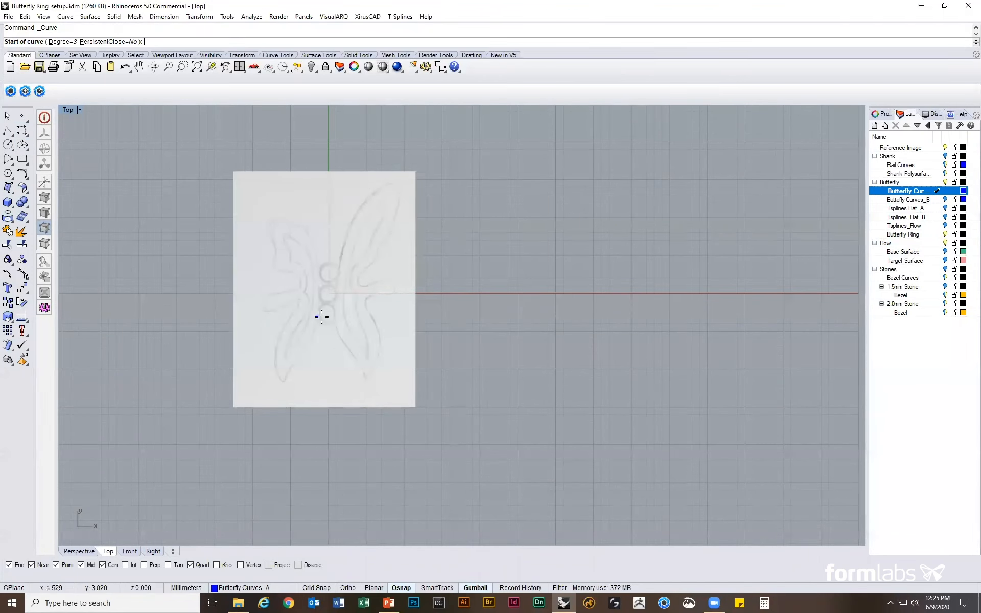
{"action": "scroll", "coordinate": [321, 317], "scroll_direction": "up", "scroll_amount": 2}
{"action": "left_click", "coordinate": [365, 372]}
{"action": "left_click", "coordinate": [346, 348]}
{"action": "left_click", "coordinate": [339, 330]}
{"action": "left_click", "coordinate": [334, 293]}
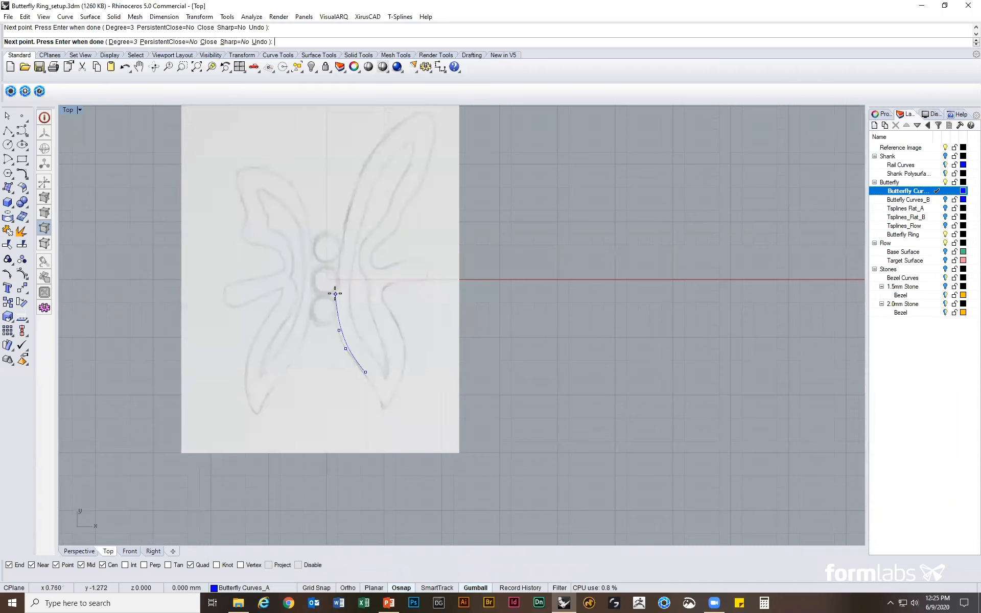
{"action": "scroll", "coordinate": [344, 213], "scroll_direction": "up", "scroll_amount": 1}
{"action": "left_click", "coordinate": [359, 182]}
{"action": "right_click_drag", "start_coordinate": [359, 187], "coordinate": [346, 296]}
{"action": "left_click", "coordinate": [362, 253]}
{"action": "left_click", "coordinate": [388, 220]}
{"action": "left_click", "coordinate": [419, 194]}
{"action": "left_click", "coordinate": [441, 198]}
{"action": "left_click", "coordinate": [443, 235]}
{"action": "left_click", "coordinate": [427, 276]}
{"action": "left_click", "coordinate": [417, 308]}
{"action": "left_click", "coordinate": [405, 318]}
{"action": "left_click", "coordinate": [397, 336]}
{"action": "left_click", "coordinate": [372, 363]}
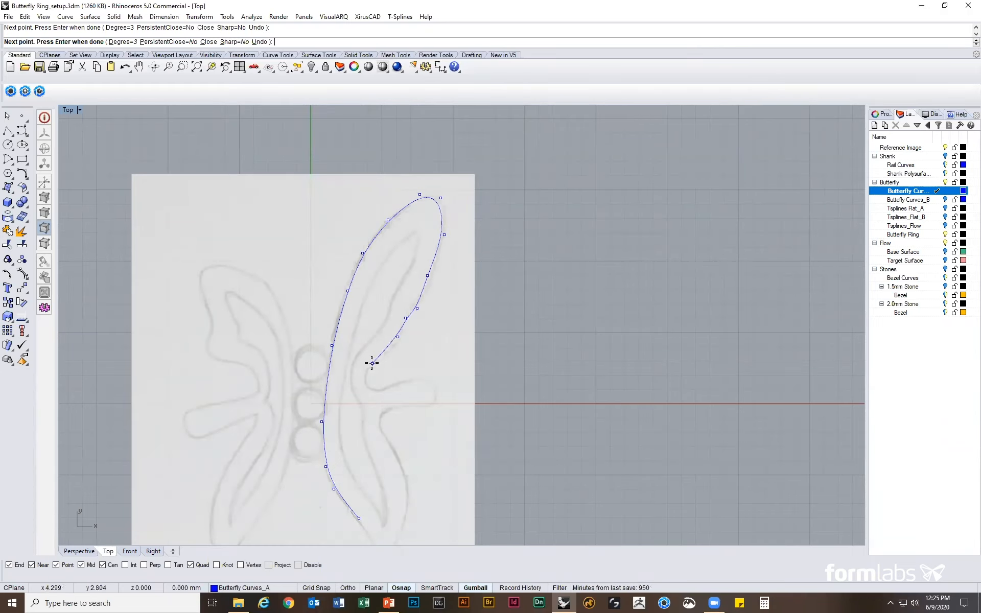
Continue the wing outline down past the notch and around the lower tip, closing the curve at its start point.
{"action": "right_click_drag", "start_coordinate": [372, 362], "coordinate": [357, 262]}
{"action": "scroll", "coordinate": [358, 268], "scroll_direction": "up", "scroll_amount": 2}
{"action": "left_click", "coordinate": [356, 276]}
{"action": "left_click", "coordinate": [363, 294]}
{"action": "left_click", "coordinate": [372, 327]}
{"action": "left_click", "coordinate": [388, 359]}
{"action": "left_click", "coordinate": [413, 419]}
{"action": "right_click_drag", "start_coordinate": [413, 419], "coordinate": [429, 316]}
{"action": "left_click", "coordinate": [414, 355]}
{"action": "left_click", "coordinate": [393, 401]}
{"action": "left_click", "coordinate": [389, 396]}
{"action": "left_click", "coordinate": [380, 371]}
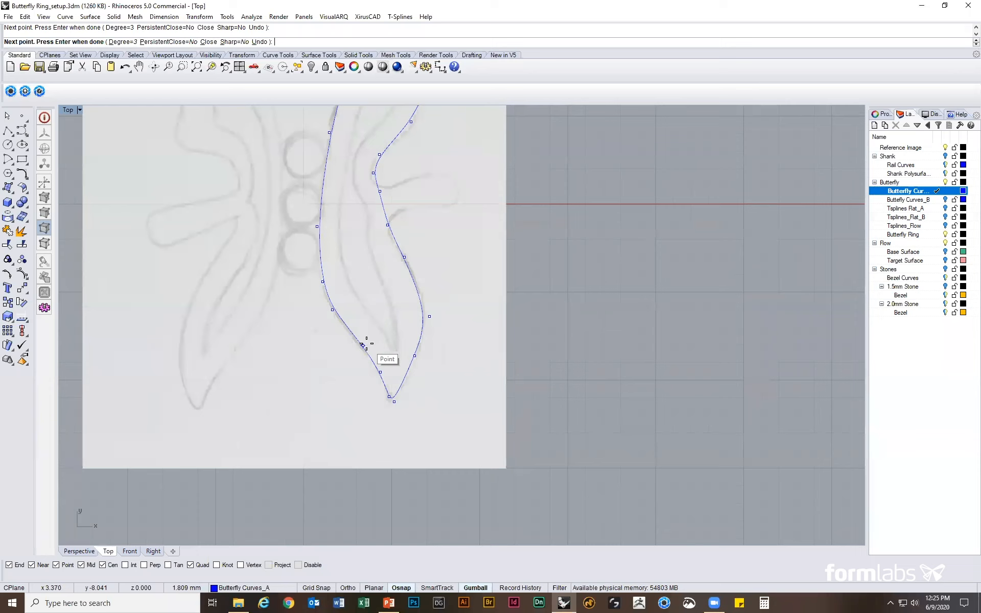
{"action": "left_click", "coordinate": [364, 345]}
{"action": "scroll", "coordinate": [405, 320], "scroll_direction": "down", "scroll_amount": 3}
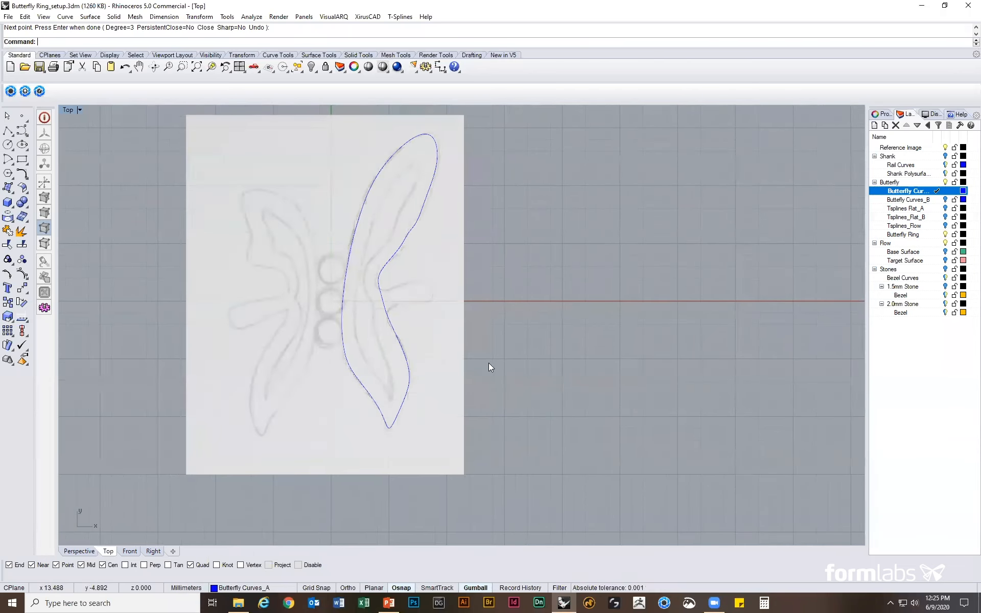
Lock the Reference Image layer so that only the traced curve can be selected.
{"action": "left_click", "coordinate": [394, 258]}
{"action": "left_click", "coordinate": [440, 285]}
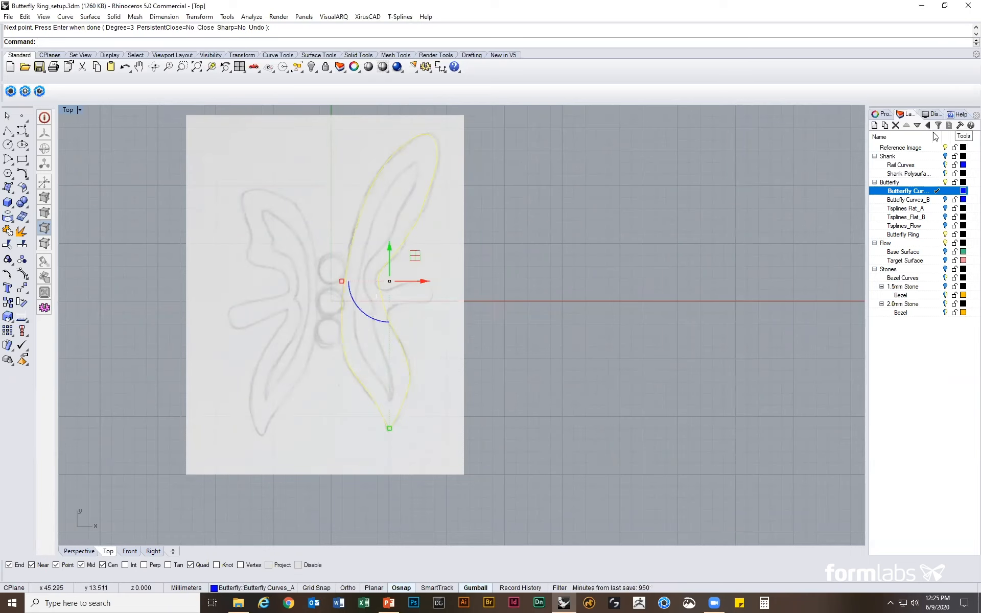
{"action": "left_click", "coordinate": [954, 148]}
Turn on the wing outline's control points and shift points on the inner edge and above the notch to refine the shape.
{"action": "left_click", "coordinate": [22, 274]}
{"action": "scroll", "coordinate": [355, 248], "scroll_direction": "up", "scroll_amount": 2}
{"action": "left_click", "coordinate": [346, 255]}
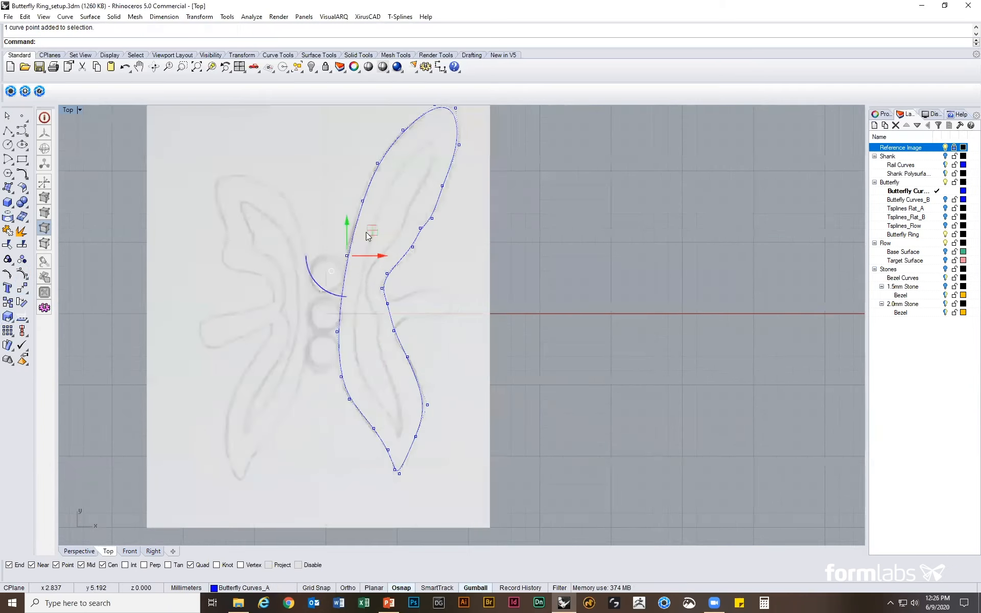
{"action": "scroll", "coordinate": [365, 232], "scroll_direction": "up", "scroll_amount": 2}
{"action": "left_click_drag", "start_coordinate": [351, 257], "coordinate": [349, 259]}
{"action": "left_click", "coordinate": [443, 279]}
{"action": "left_click_drag", "start_coordinate": [438, 262], "coordinate": [462, 277]}
{"action": "left_click_drag", "start_coordinate": [475, 237], "coordinate": [477, 250]}
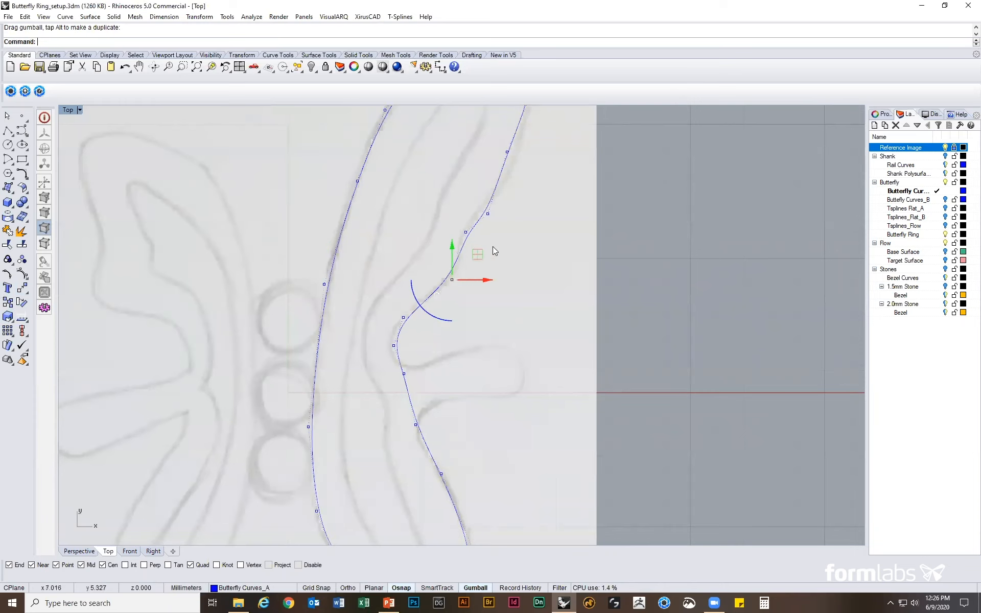
Nudge another control point above the notch outwards to match the sketch, and leave control point editing.
{"action": "scroll", "coordinate": [460, 307], "scroll_direction": "down", "scroll_amount": 3}
{"action": "scroll", "coordinate": [449, 192], "scroll_direction": "up", "scroll_amount": 2}
{"action": "scroll", "coordinate": [462, 214], "scroll_direction": "up", "scroll_amount": 1}
{"action": "left_click", "coordinate": [461, 210]}
{"action": "left_click_drag", "start_coordinate": [486, 186], "coordinate": [496, 187]}
{"action": "left_click", "coordinate": [507, 301]}
{"action": "scroll", "coordinate": [507, 301], "scroll_direction": "down", "scroll_amount": 1}
{"action": "scroll", "coordinate": [481, 301], "scroll_direction": "down", "scroll_amount": 2}
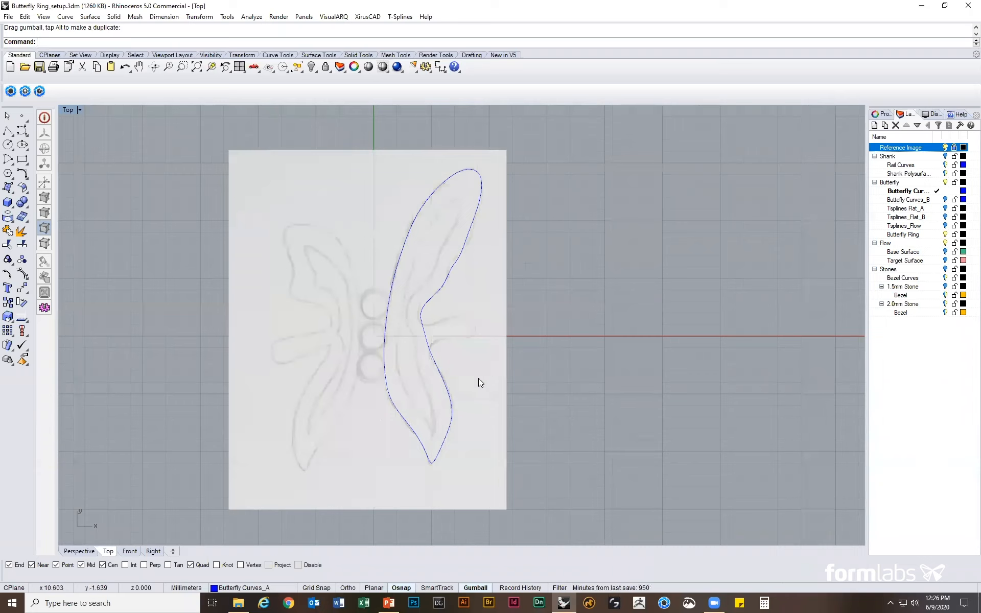
Delete the traced wing outline and show the hidden, prepared right wing curves in its place.
{"action": "left_click", "coordinate": [449, 393]}
{"action": "key", "text": "Delete"}
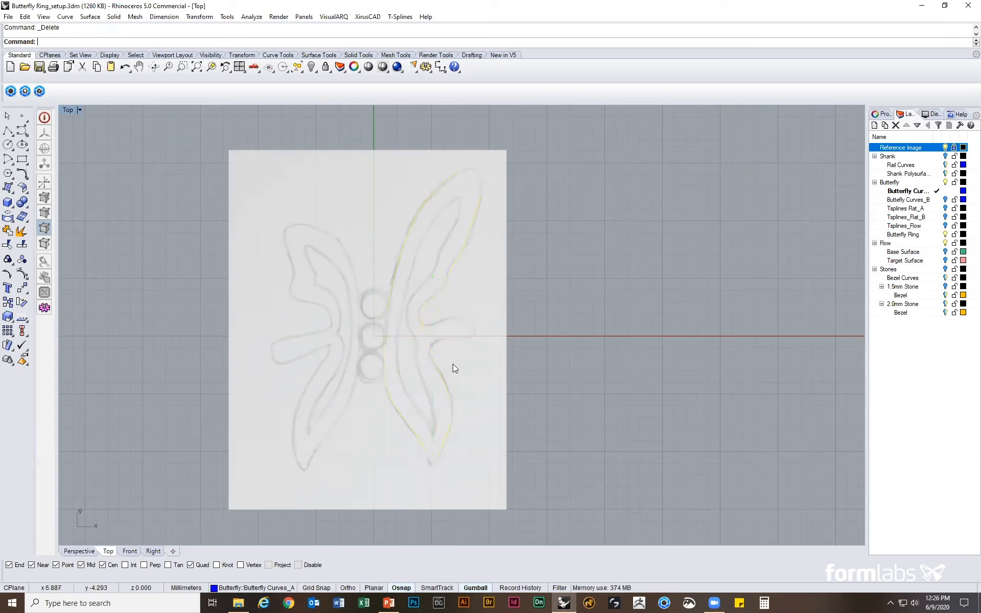
{"action": "type", "text": "show"}
{"action": "key", "text": "Return"}
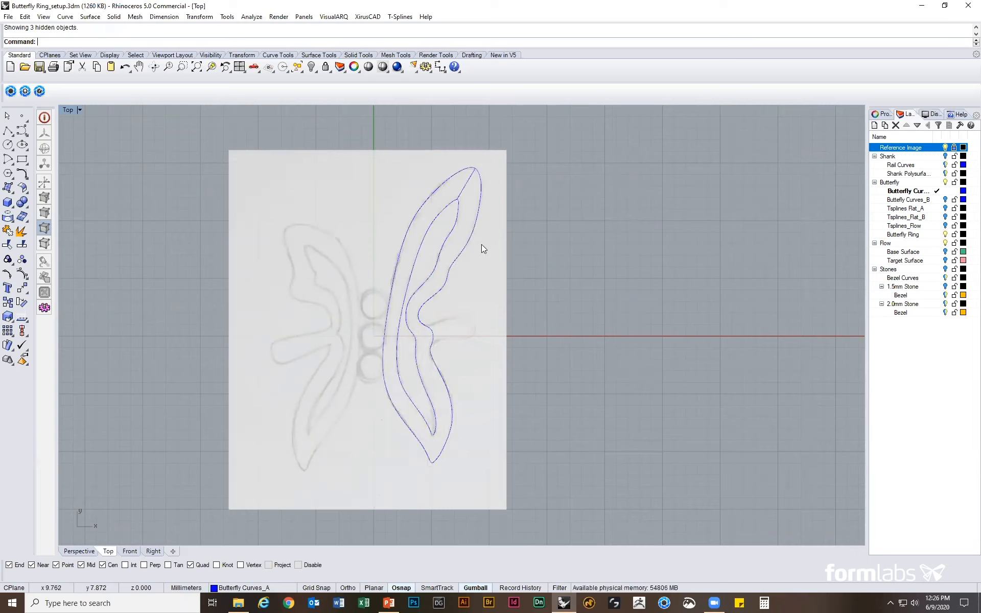
Preview the left wing's curves by turning the Buttefly Curves_B layer on and off again.
{"action": "left_click", "coordinate": [945, 200]}
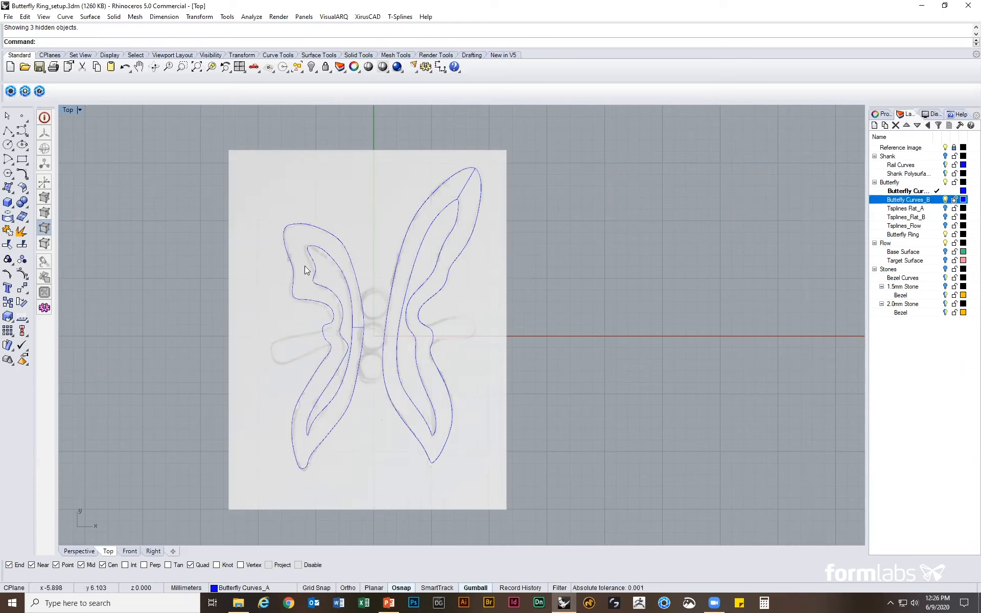
{"action": "left_click", "coordinate": [946, 200]}
{"action": "right_click_drag", "start_coordinate": [497, 285], "coordinate": [476, 315]}
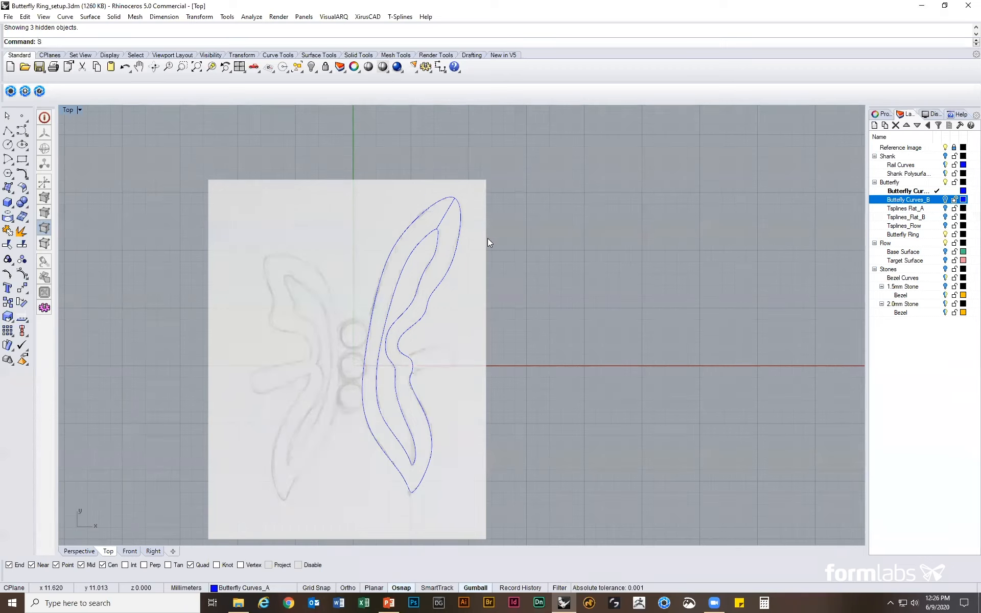
Hide the reference image and start a two-rail sweep with the wing's inner and outer outlines as rails and the tip line as cross section.
{"action": "type", "text": "wee"}
{"action": "type", "text": "2"}
{"action": "key", "text": "Return"}
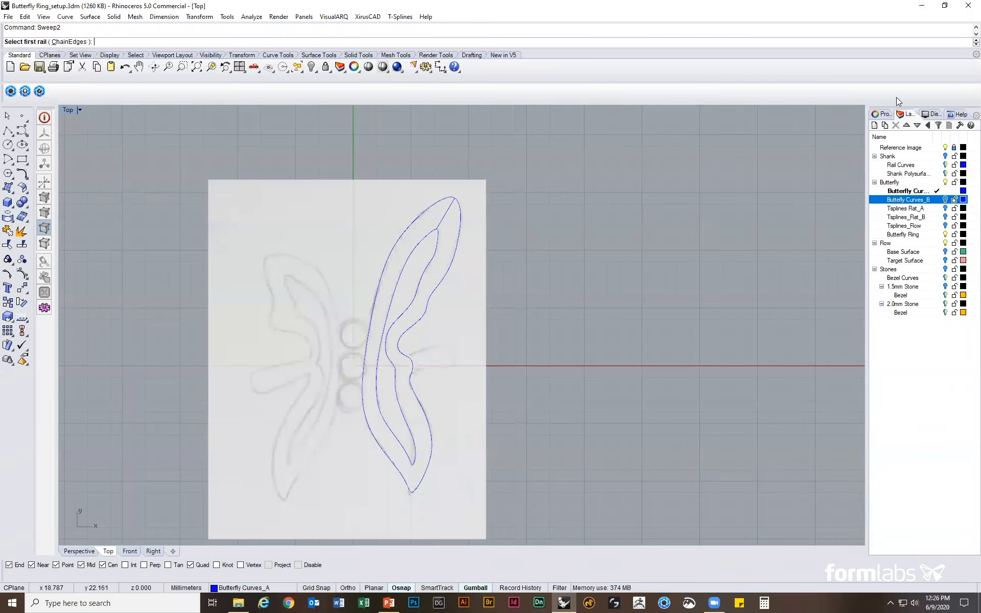
{"action": "left_click", "coordinate": [945, 148]}
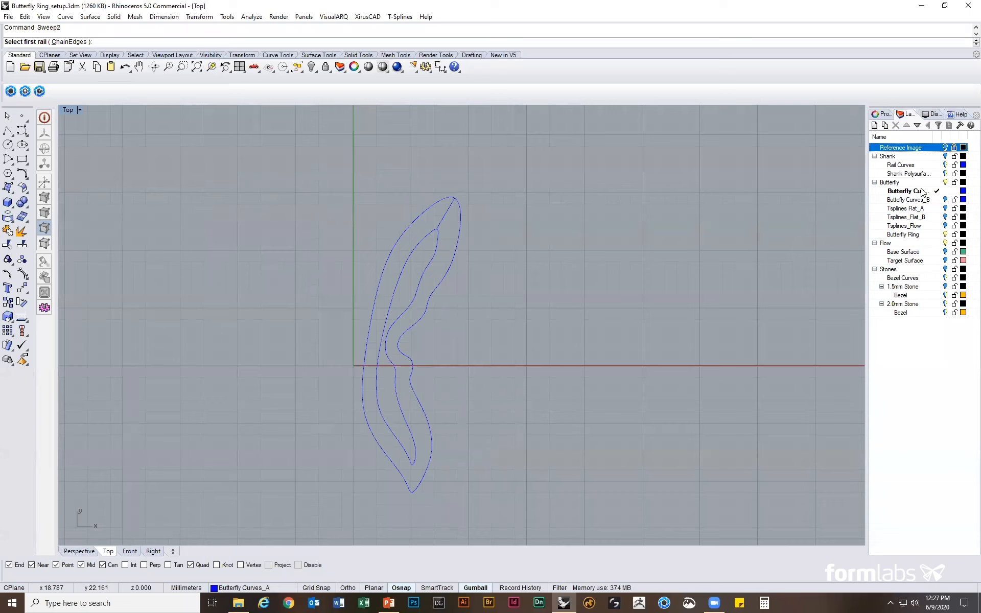
{"action": "left_click", "coordinate": [419, 281]}
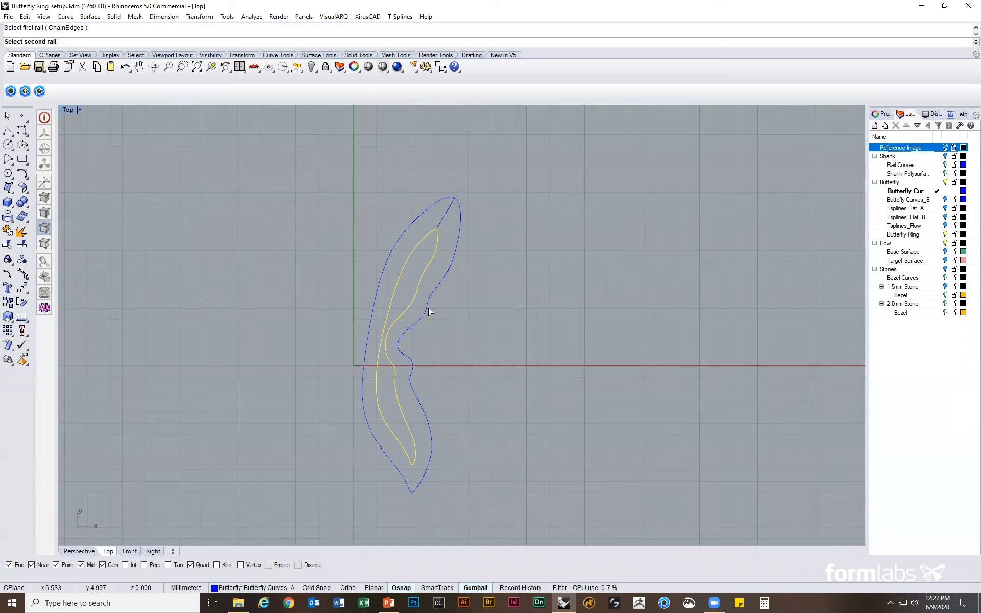
{"action": "left_click", "coordinate": [429, 308]}
{"action": "left_click", "coordinate": [447, 215]}
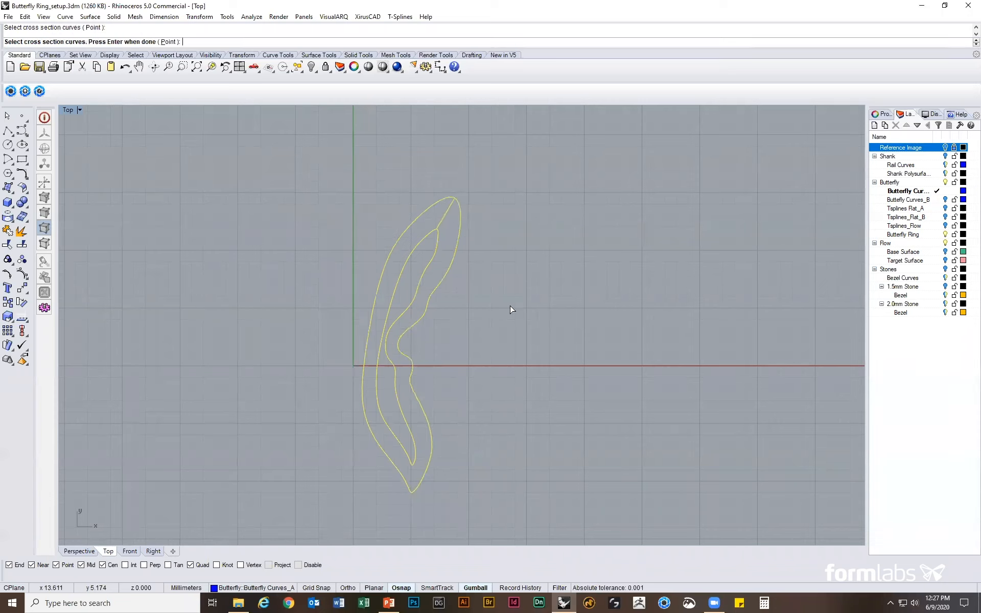
{"action": "key", "text": "Return"}
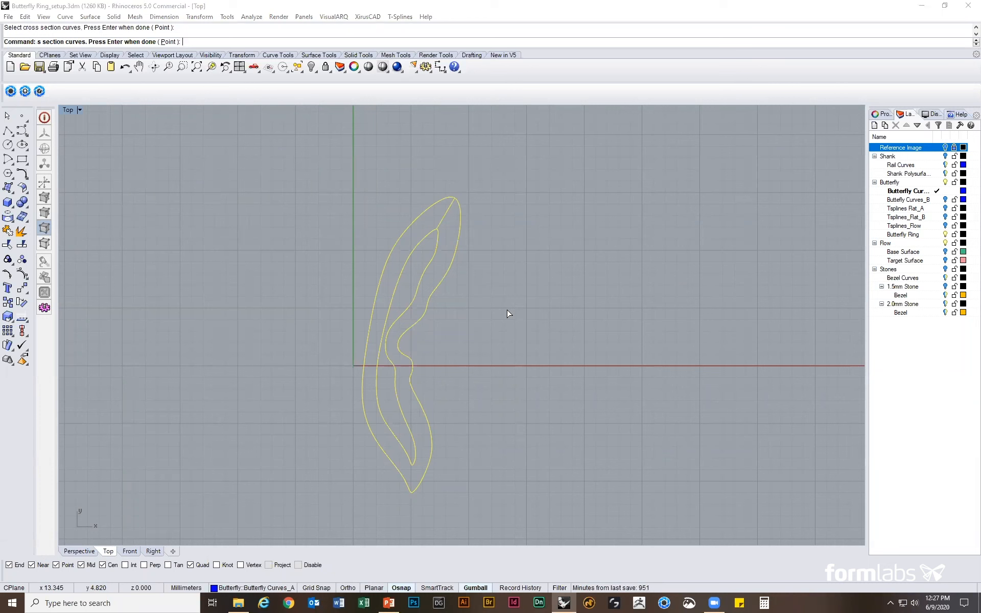
Add sweep slashes between the rails at the middle and upper part of the wing's left band, and near the top of its right band.
{"action": "right_click_drag", "start_coordinate": [408, 328], "coordinate": [406, 271]}
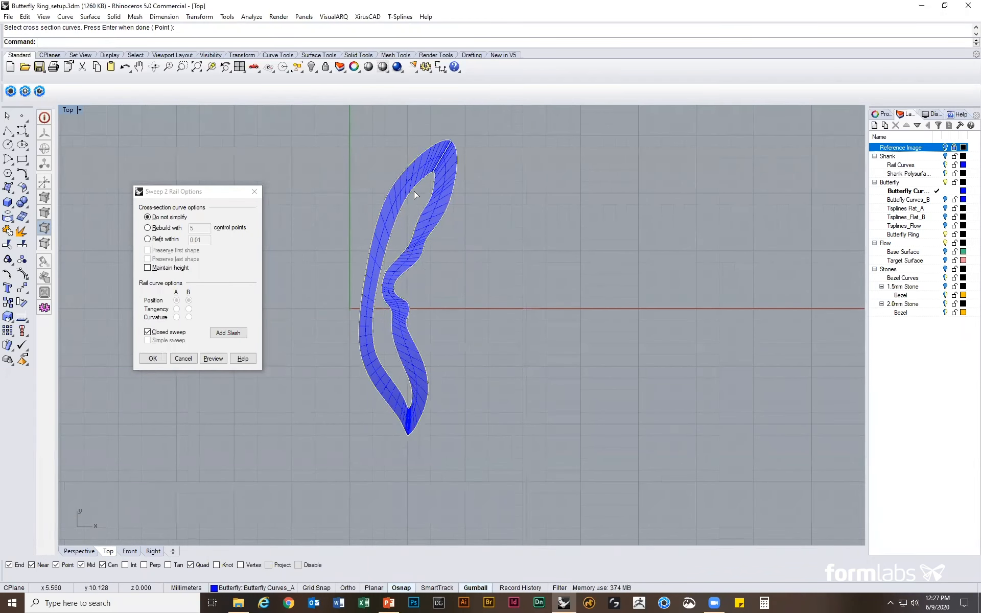
{"action": "right_click_drag", "start_coordinate": [513, 258], "coordinate": [508, 280]}
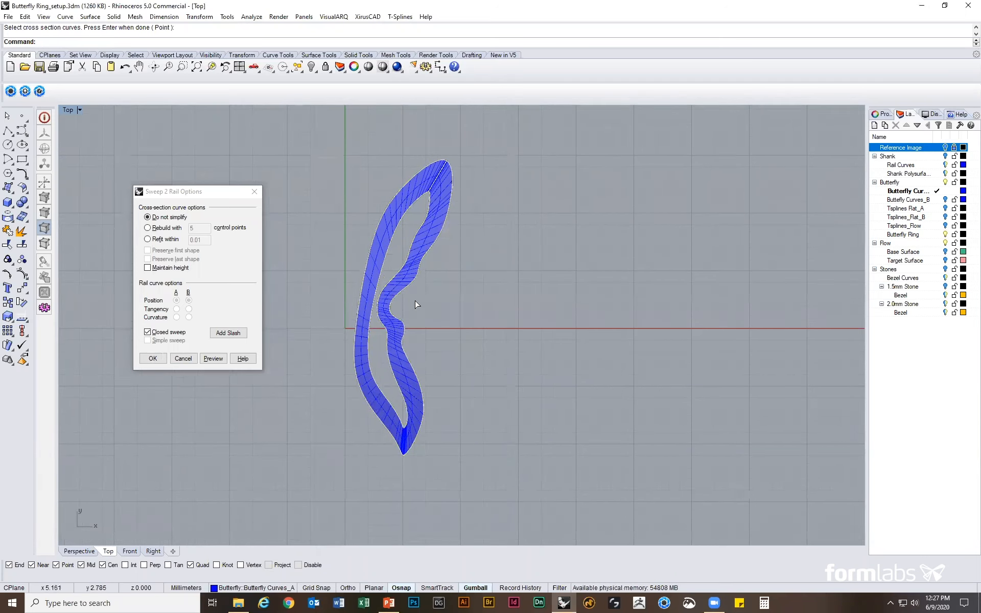
{"action": "scroll", "coordinate": [359, 320], "scroll_direction": "up", "scroll_amount": 3}
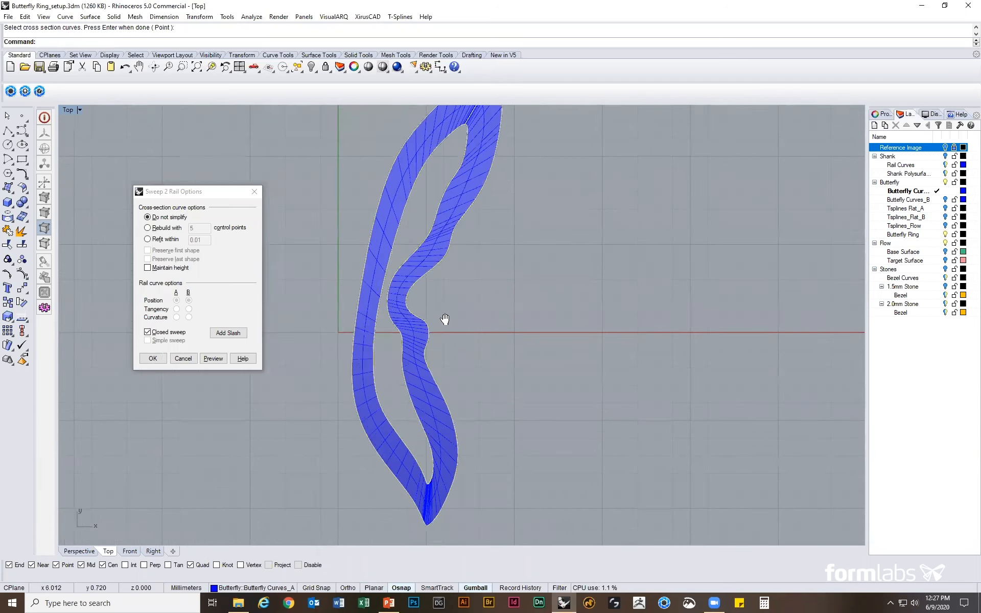
{"action": "right_click_drag", "start_coordinate": [445, 321], "coordinate": [386, 333]}
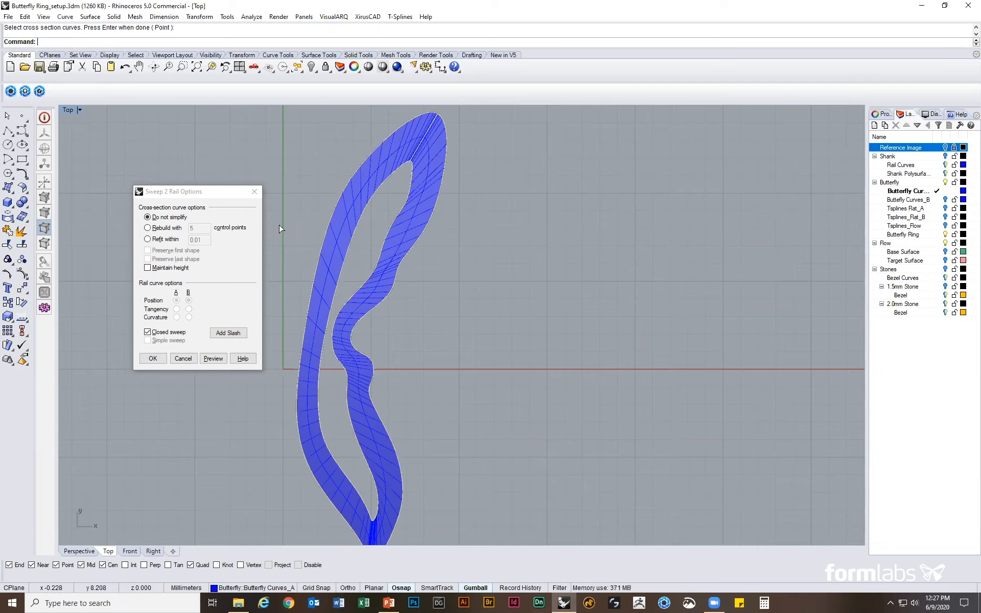
{"action": "left_click", "coordinate": [227, 333]}
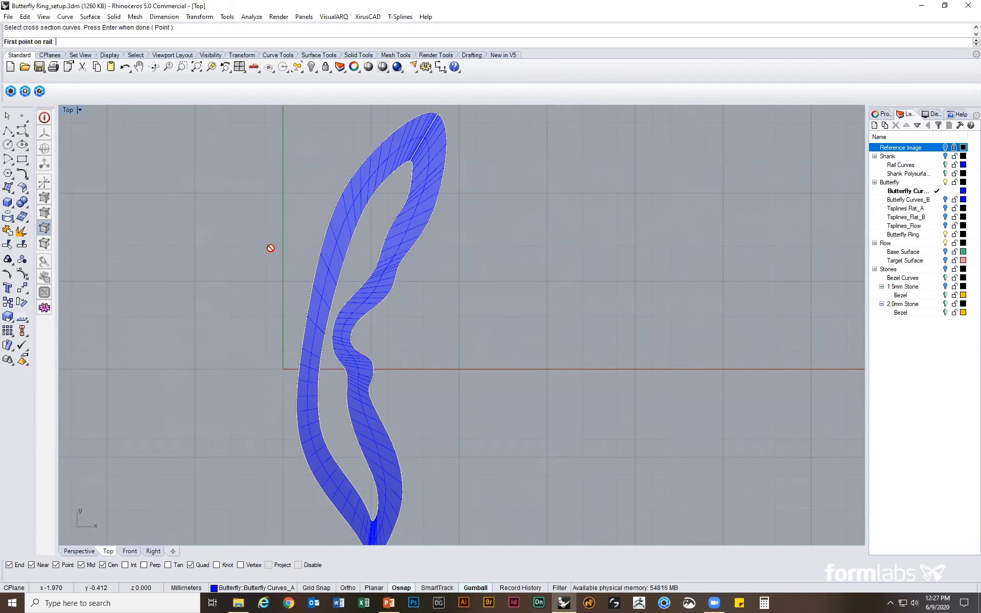
{"action": "scroll", "coordinate": [309, 312], "scroll_direction": "up", "scroll_amount": 2}
{"action": "left_click", "coordinate": [324, 348]}
{"action": "left_click", "coordinate": [302, 346]}
{"action": "right_click_drag", "start_coordinate": [346, 259], "coordinate": [339, 363]}
{"action": "left_click", "coordinate": [339, 249]}
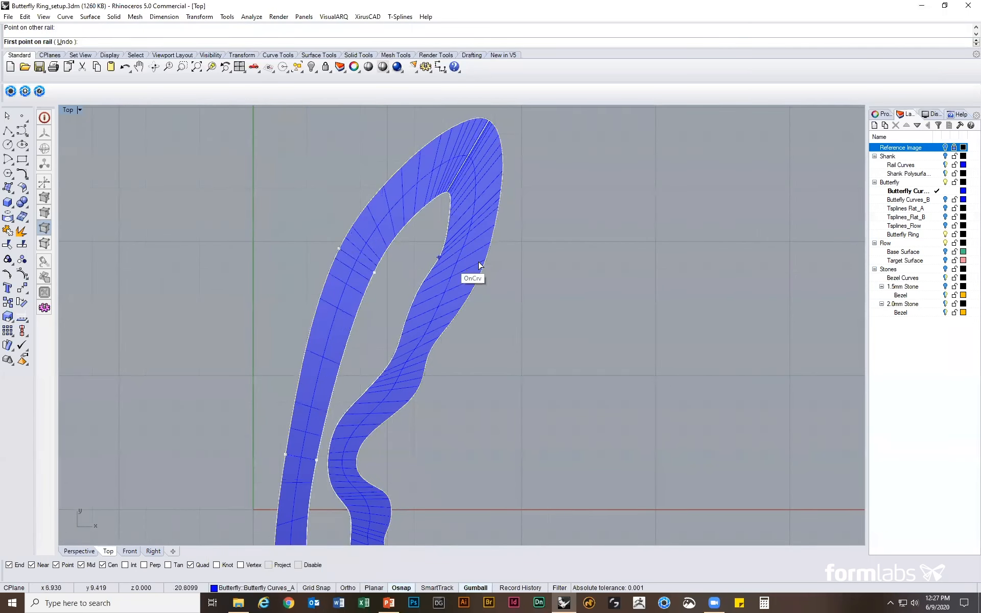
{"action": "left_click", "coordinate": [446, 233]}
Add a sweep slash straight across the band at the notch, joining the outer rail to the inner rail.
{"action": "right_click_drag", "start_coordinate": [500, 296], "coordinate": [495, 178]}
{"action": "scroll", "coordinate": [356, 360], "scroll_direction": "up", "scroll_amount": 2}
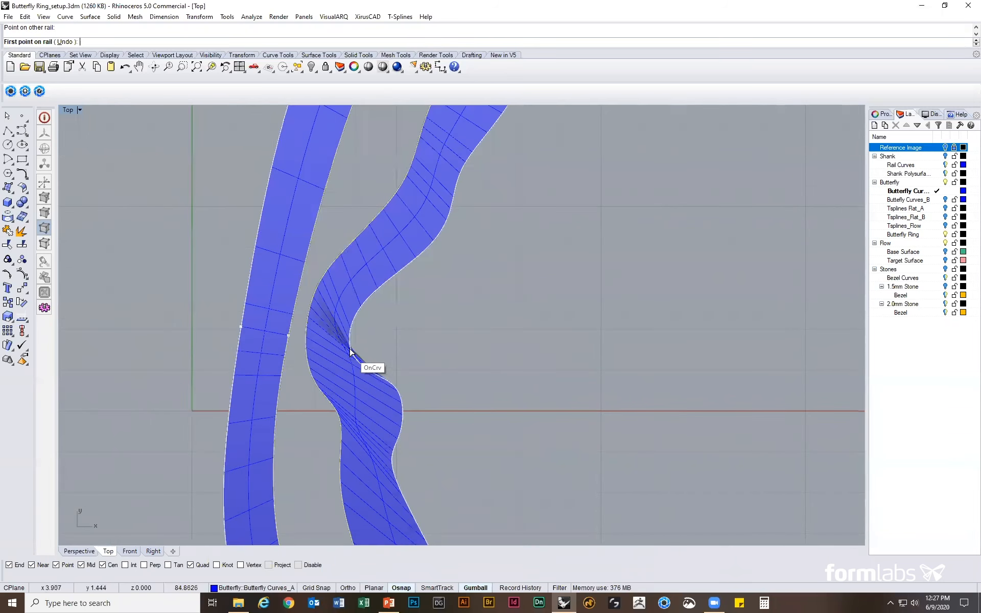
{"action": "left_click", "coordinate": [349, 338]}
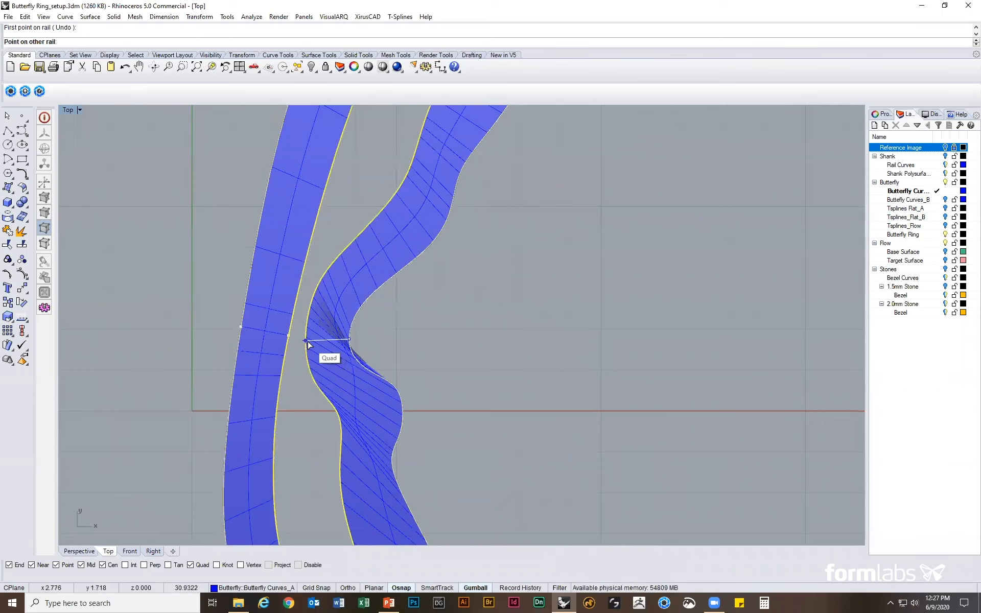
{"action": "left_click", "coordinate": [305, 340]}
{"action": "scroll", "coordinate": [438, 398], "scroll_direction": "down", "scroll_amount": 5}
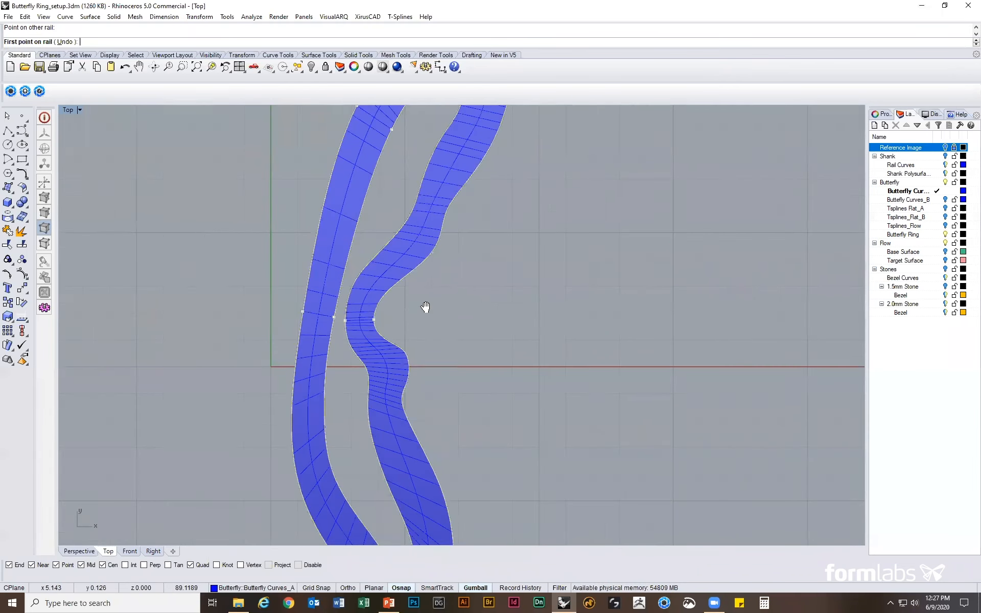
Add slashes across both lower bands of the wing and complete the closed two-rail sweep.
{"action": "left_click", "coordinate": [417, 342]}
{"action": "left_click", "coordinate": [369, 346]}
{"action": "left_click", "coordinate": [336, 378]}
{"action": "left_click", "coordinate": [294, 385]}
{"action": "scroll", "coordinate": [526, 309], "scroll_direction": "down", "scroll_amount": 4}
{"action": "right_click_drag", "start_coordinate": [526, 309], "coordinate": [459, 408]}
{"action": "scroll", "coordinate": [475, 343], "scroll_direction": "down", "scroll_amount": 4}
{"action": "right_click_drag", "start_coordinate": [476, 345], "coordinate": [462, 388]}
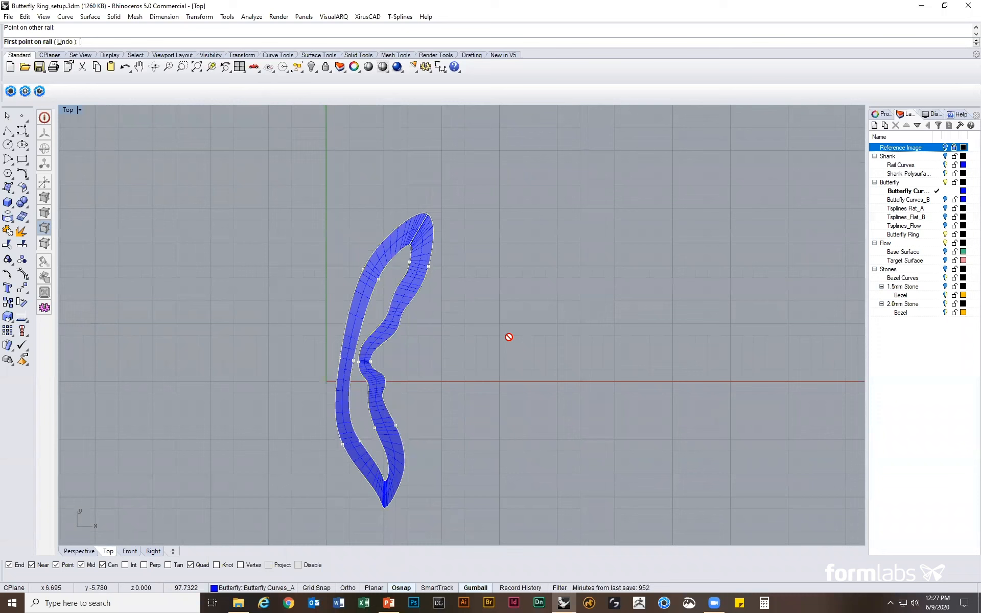
{"action": "key", "text": "Return"}
{"action": "key", "text": "Return"}
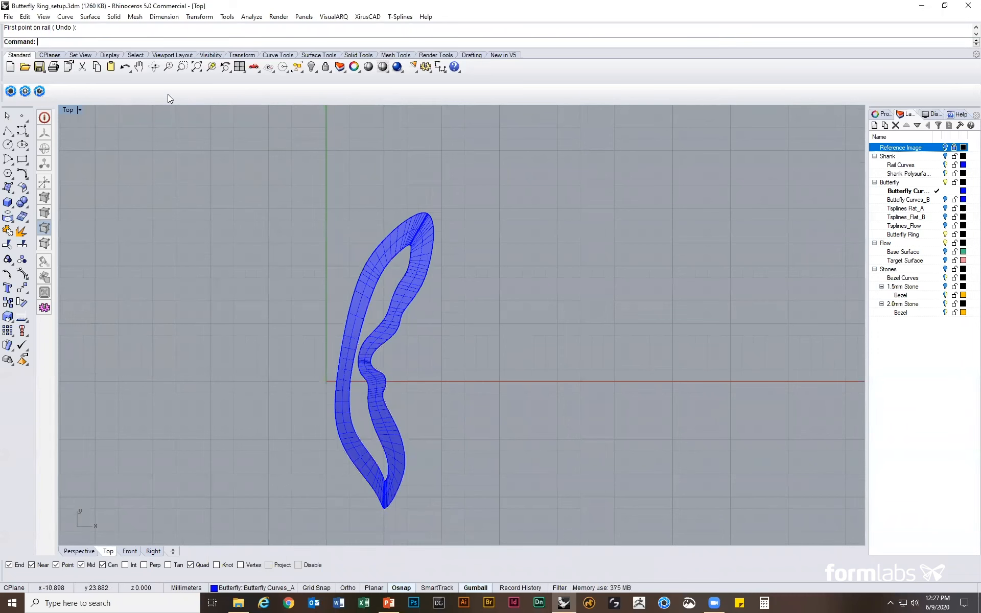
Rebuild the swept wing surface with 30 U and 4 V points at degree 3 in both directions, deleting the input.
{"action": "double_click", "coordinate": [68, 109]}
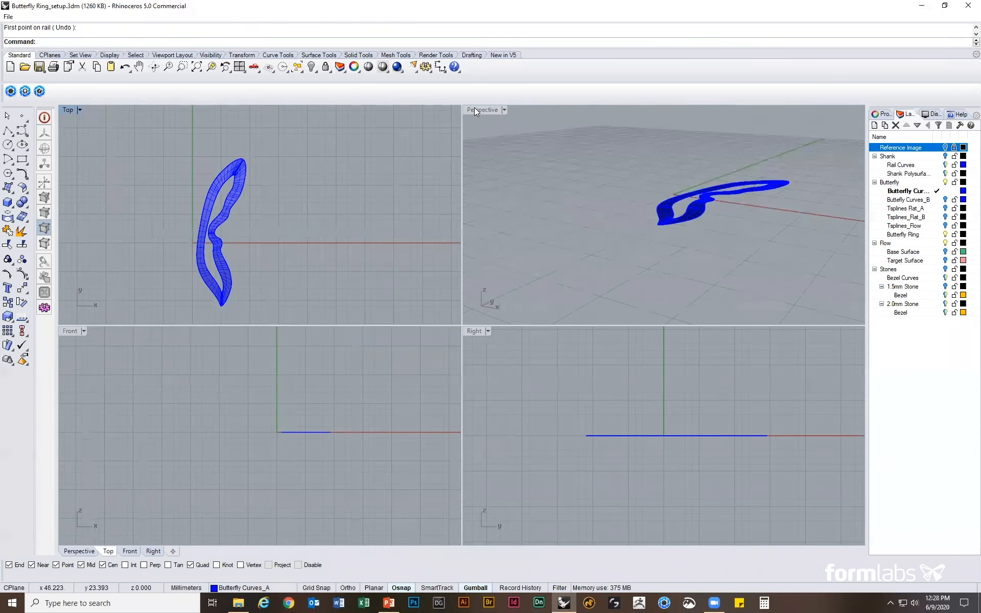
{"action": "double_click", "coordinate": [474, 109]}
{"action": "right_click_drag", "start_coordinate": [668, 371], "coordinate": [665, 404]}
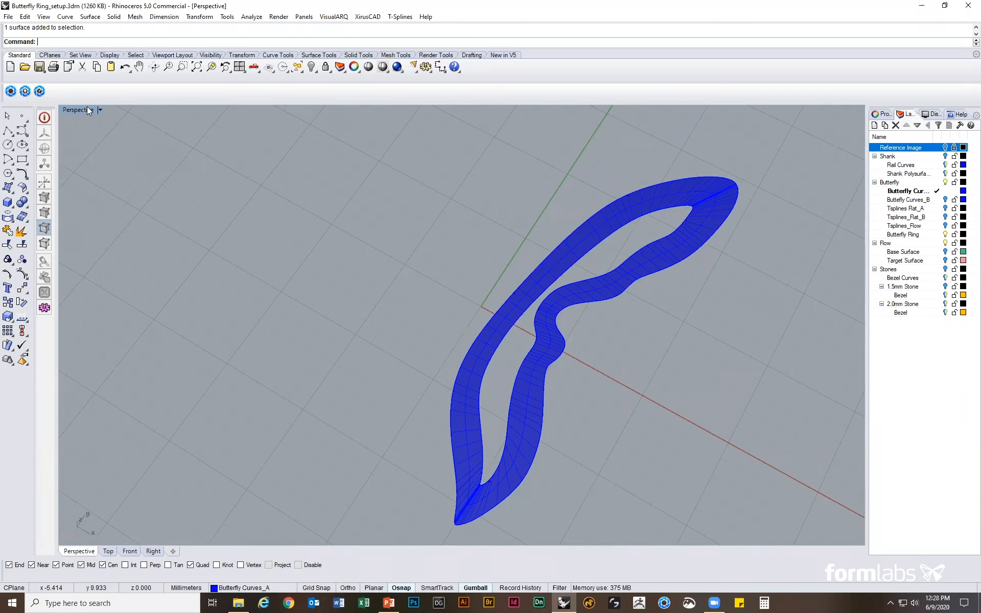
{"action": "double_click", "coordinate": [83, 110]}
{"action": "scroll", "coordinate": [309, 182], "scroll_direction": "up", "scroll_amount": 3}
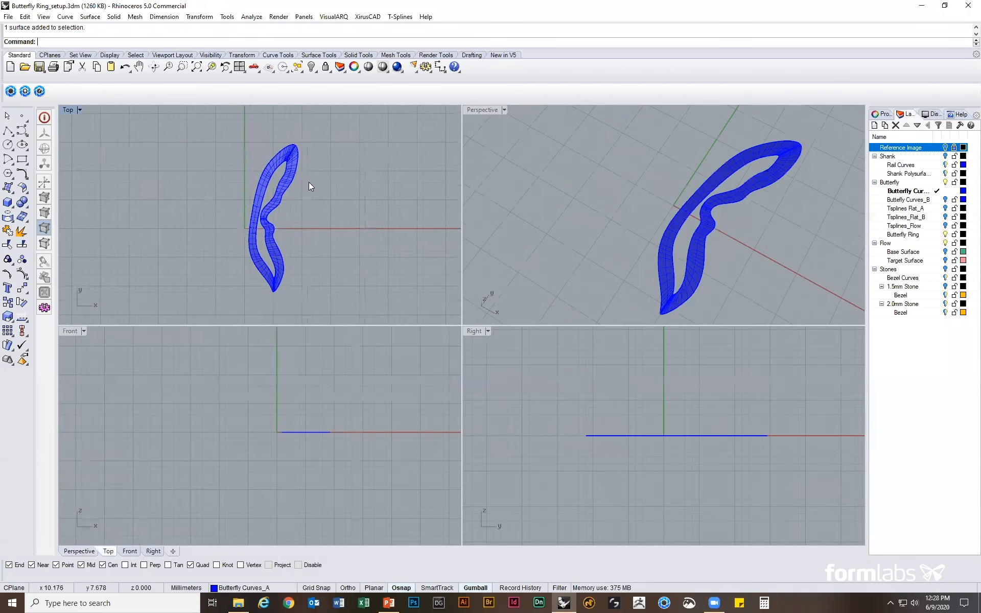
{"action": "left_click", "coordinate": [289, 186]}
{"action": "type", "text": "Reb"}
{"action": "key", "text": "Return"}
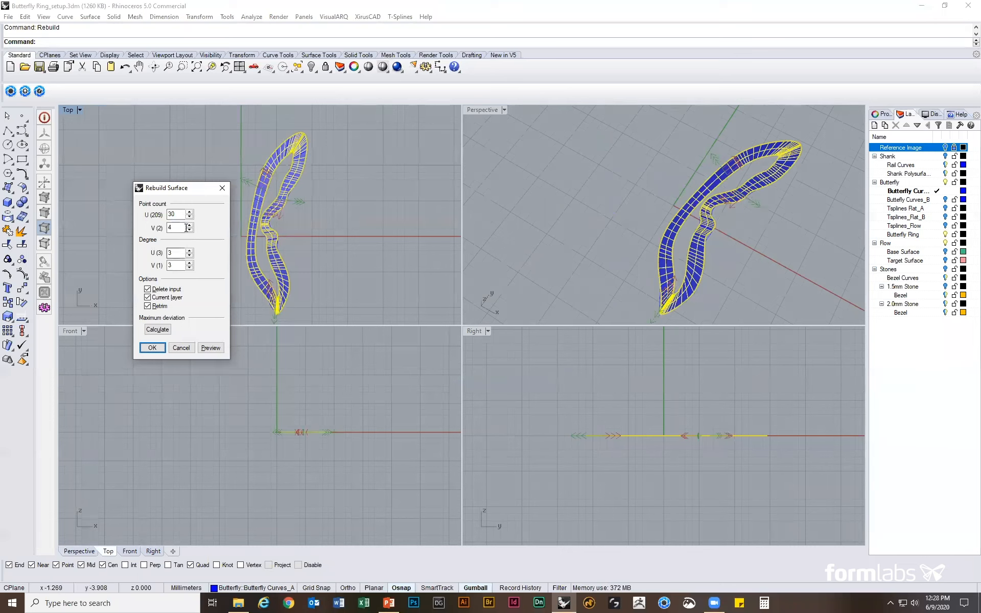
{"action": "left_click", "coordinate": [153, 348]}
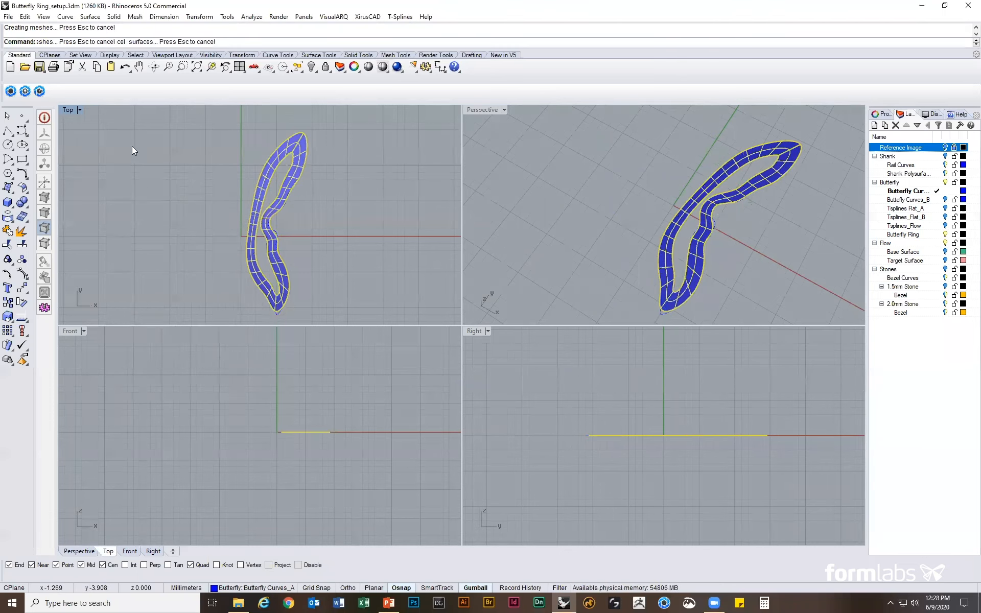
Convert the rebuilt wing surface to a T-spline with tsConvert and clear the selection.
{"action": "double_click", "coordinate": [68, 110]}
{"action": "scroll", "coordinate": [463, 331], "scroll_direction": "up", "scroll_amount": 5}
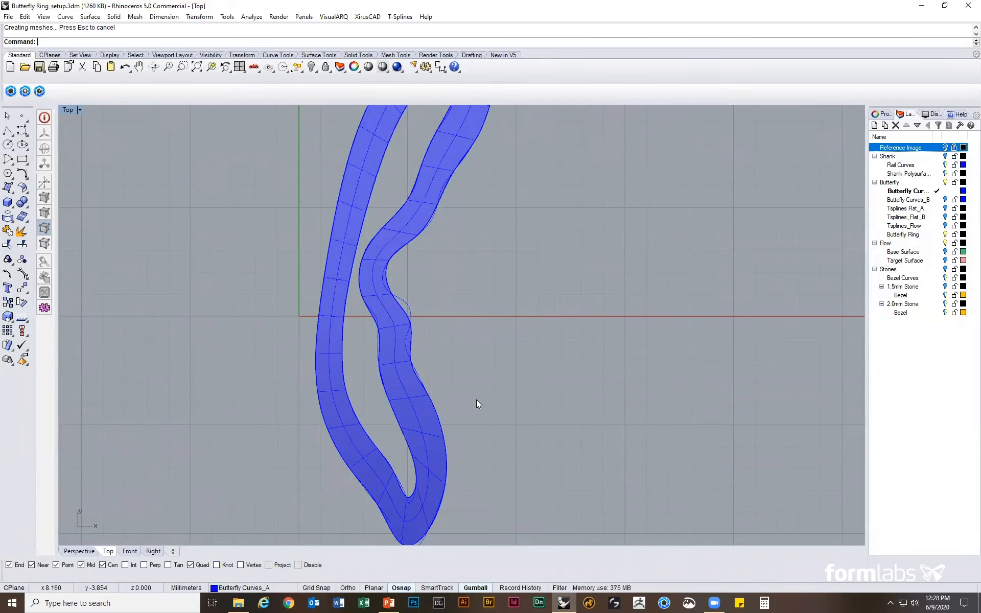
{"action": "scroll", "coordinate": [490, 380], "scroll_direction": "down", "scroll_amount": 4}
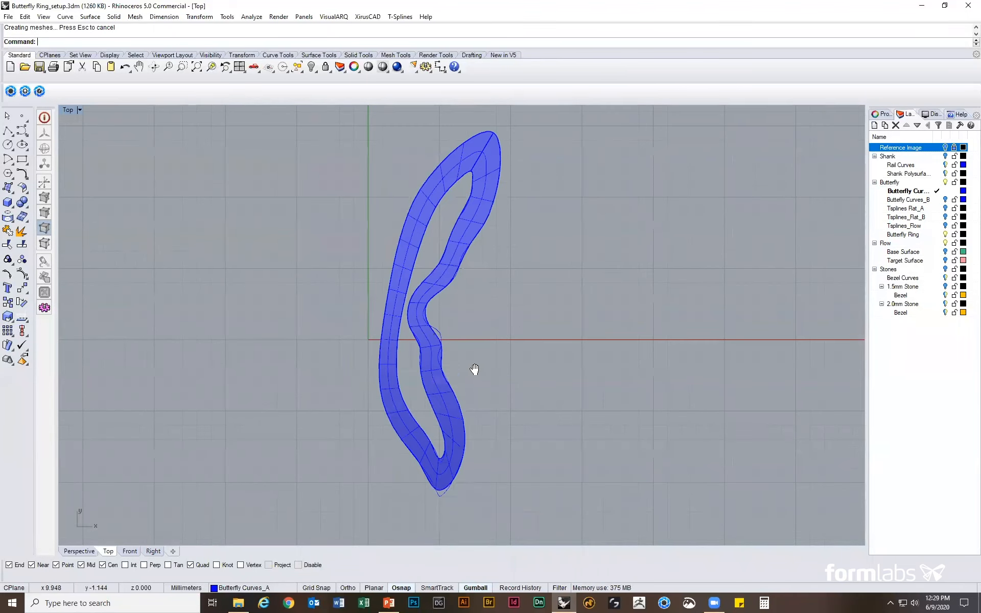
{"action": "left_click", "coordinate": [405, 277]}
{"action": "type", "text": "R"}
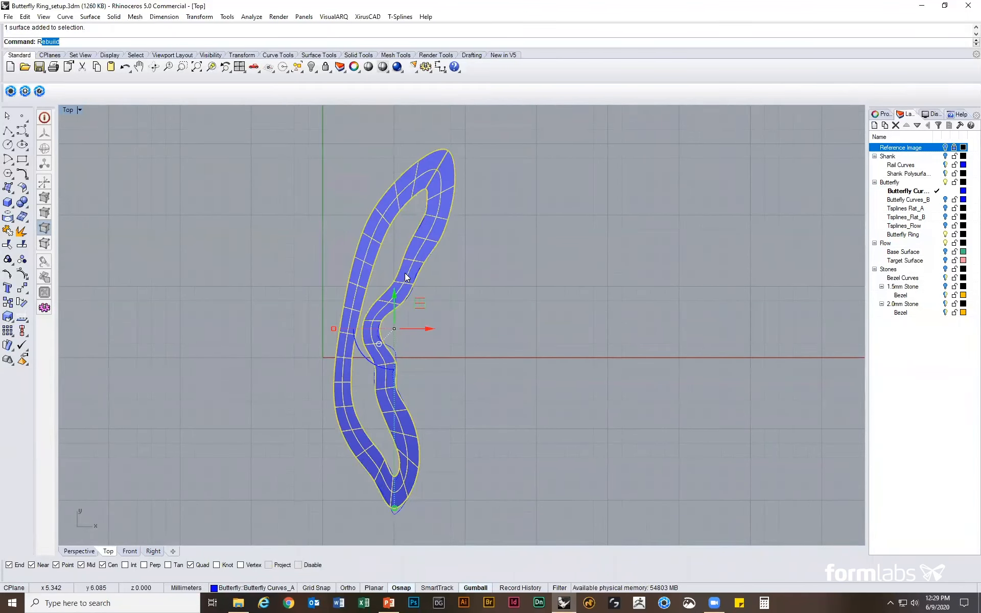
{"action": "key", "text": "BackSpace"}
{"action": "key", "text": "BackSpace"}
{"action": "type", "text": "tsConvert"}
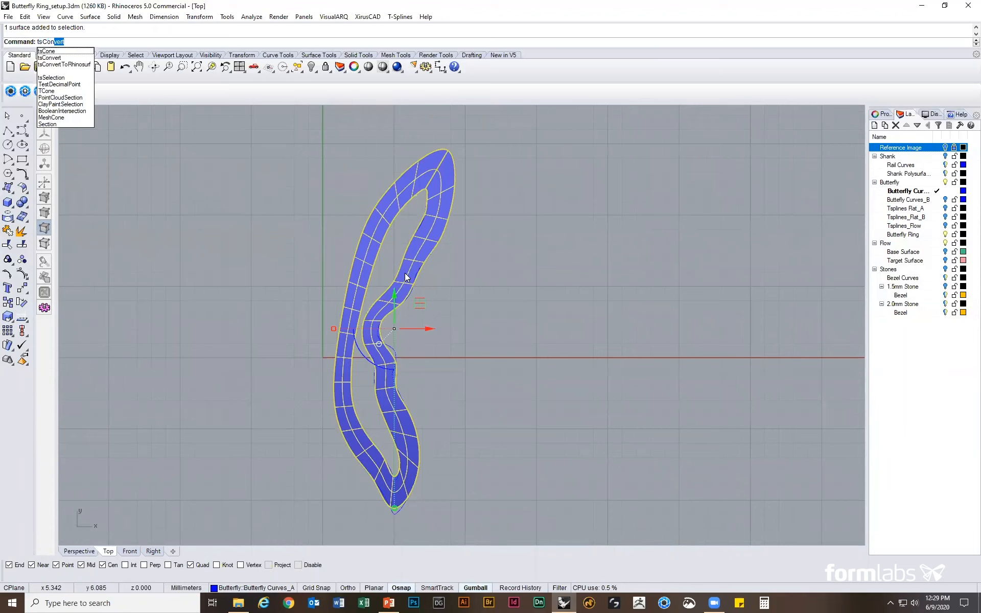
{"action": "key", "text": "Return"}
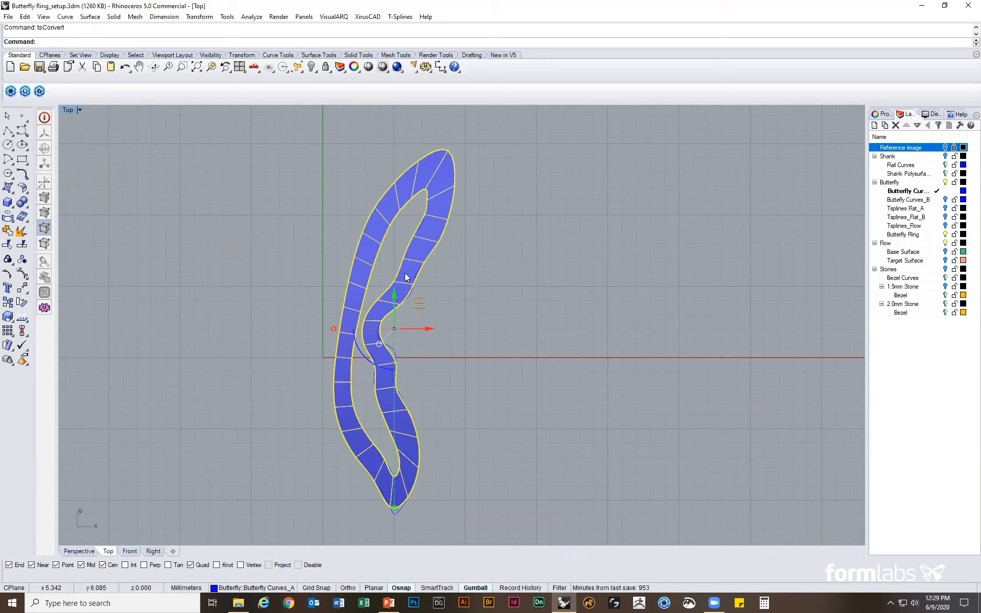
{"action": "left_click", "coordinate": [607, 259]}
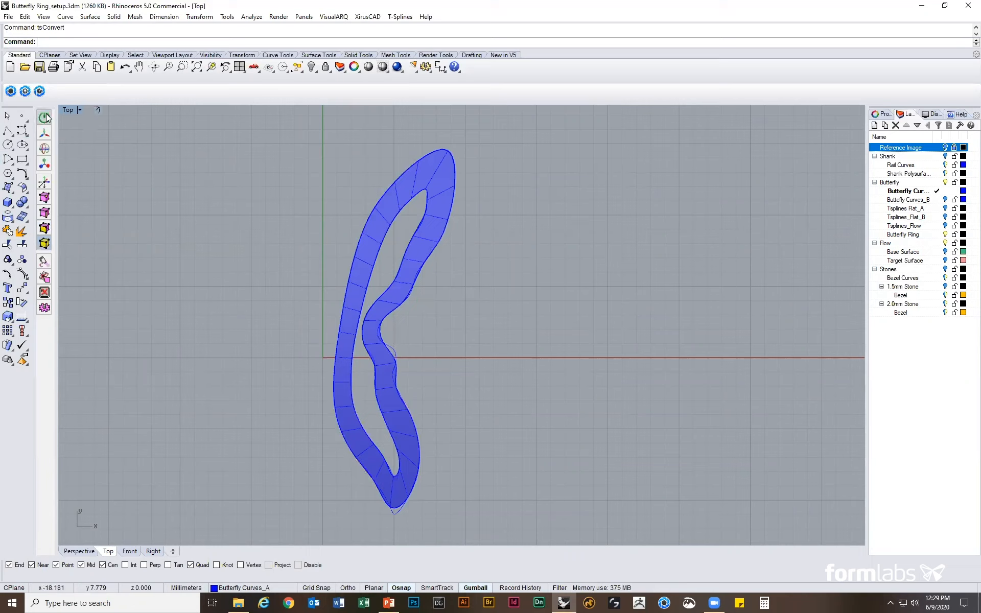
Turn on T-Splines edit mode and display the wing's control point grips.
{"action": "left_click", "coordinate": [44, 228]}
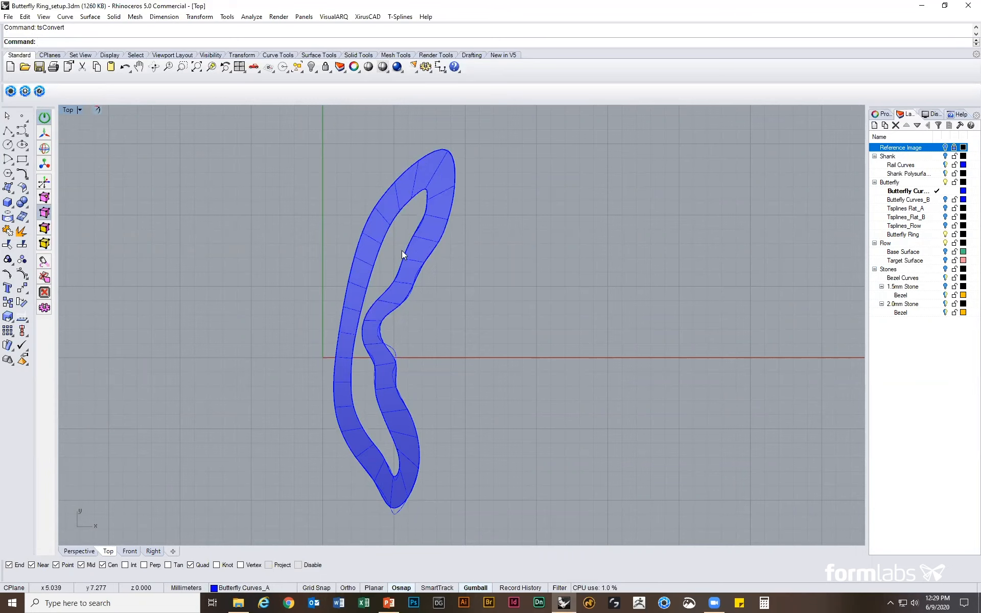
{"action": "left_click", "coordinate": [45, 197]}
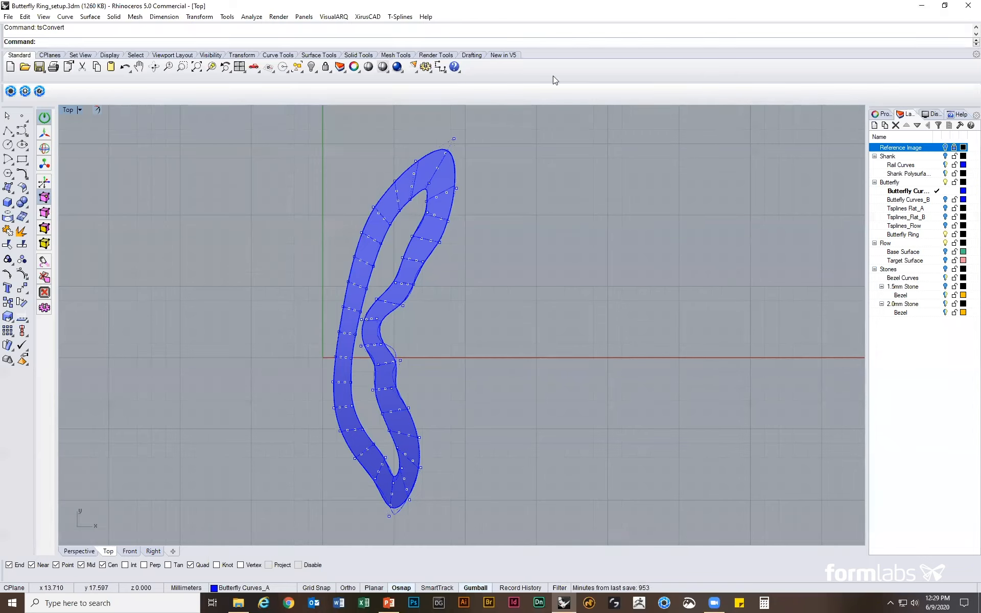
{"action": "right_click_drag", "start_coordinate": [460, 202], "coordinate": [413, 229]}
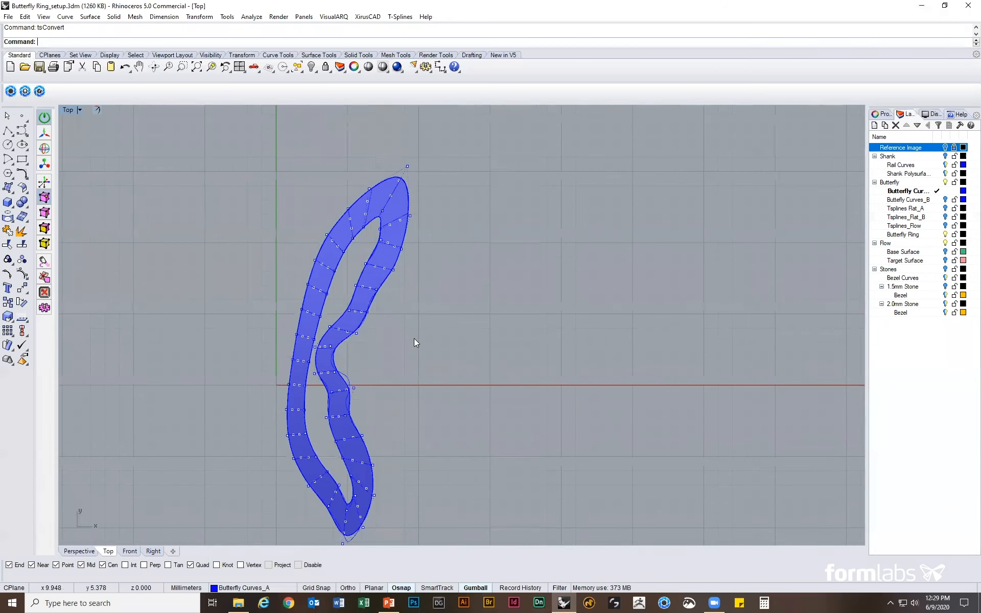
{"action": "right_click_drag", "start_coordinate": [413, 338], "coordinate": [417, 281]}
Try to select and delete all of the wing T-spline's tangency handles.
{"action": "left_click", "coordinate": [399, 16]}
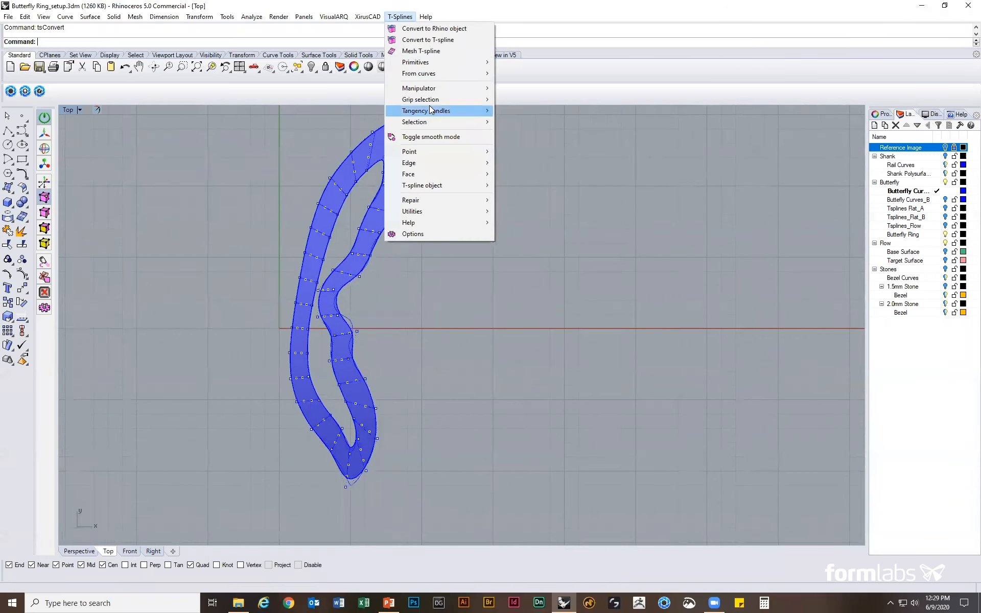
{"action": "mouse_move", "coordinate": [429, 108]}
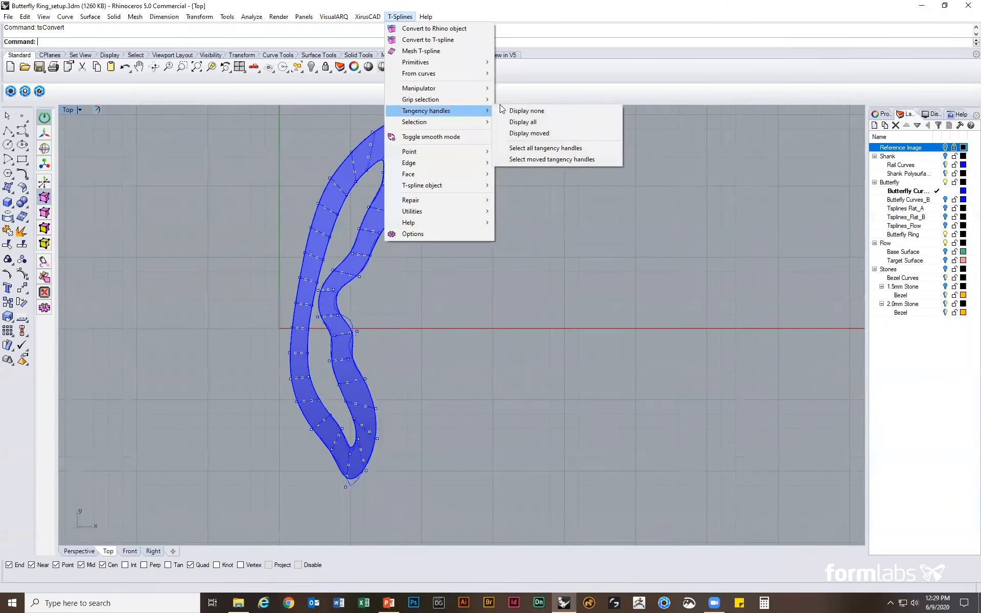
{"action": "left_click", "coordinate": [539, 148]}
{"action": "key", "text": "Delete"}
{"action": "key", "text": "Delete"}
{"action": "right_click_drag", "start_coordinate": [522, 285], "coordinate": [517, 338]}
{"action": "left_click", "coordinate": [517, 338]}
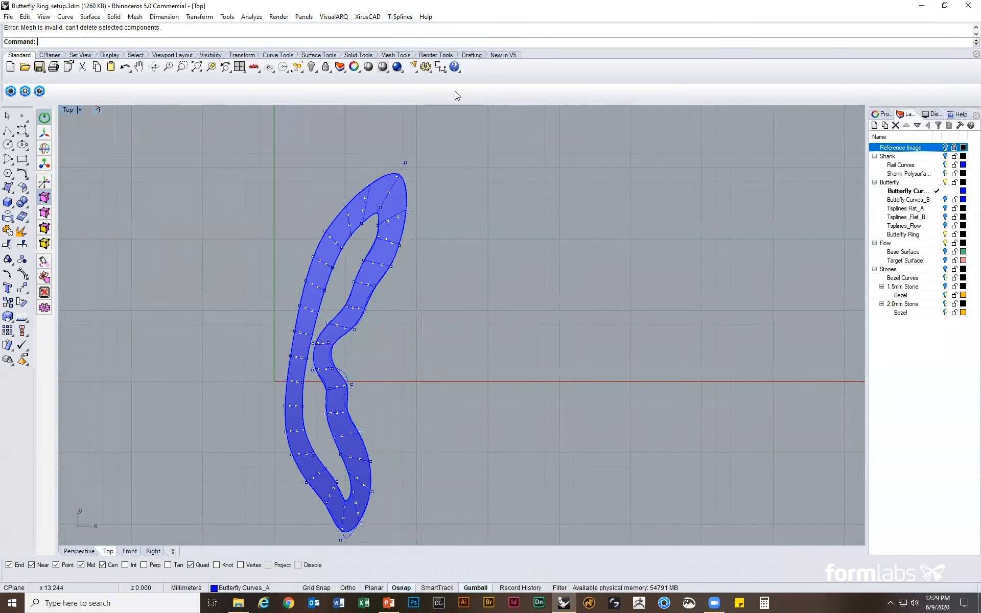
Select all tangency handles on the wing T-spline again and delete them, leaving only its control point grips.
{"action": "left_click", "coordinate": [401, 17]}
{"action": "mouse_move", "coordinate": [440, 112]}
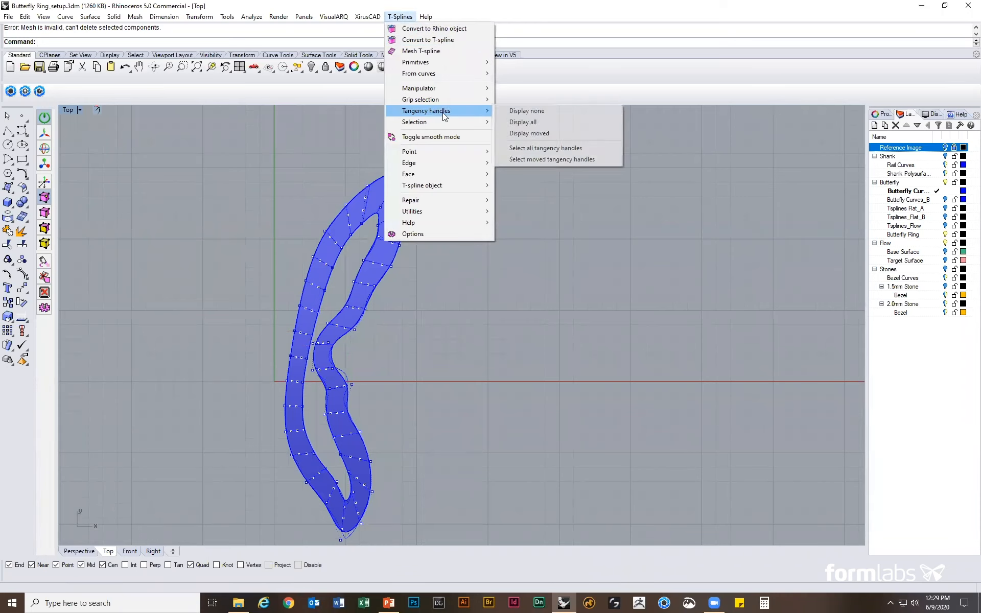
{"action": "left_click", "coordinate": [533, 149]}
{"action": "right_click_drag", "start_coordinate": [484, 407], "coordinate": [466, 321]}
{"action": "left_click", "coordinate": [459, 352]}
{"action": "right_click_drag", "start_coordinate": [423, 396], "coordinate": [418, 438]}
{"action": "scroll", "coordinate": [332, 283], "scroll_direction": "up", "scroll_amount": 4}
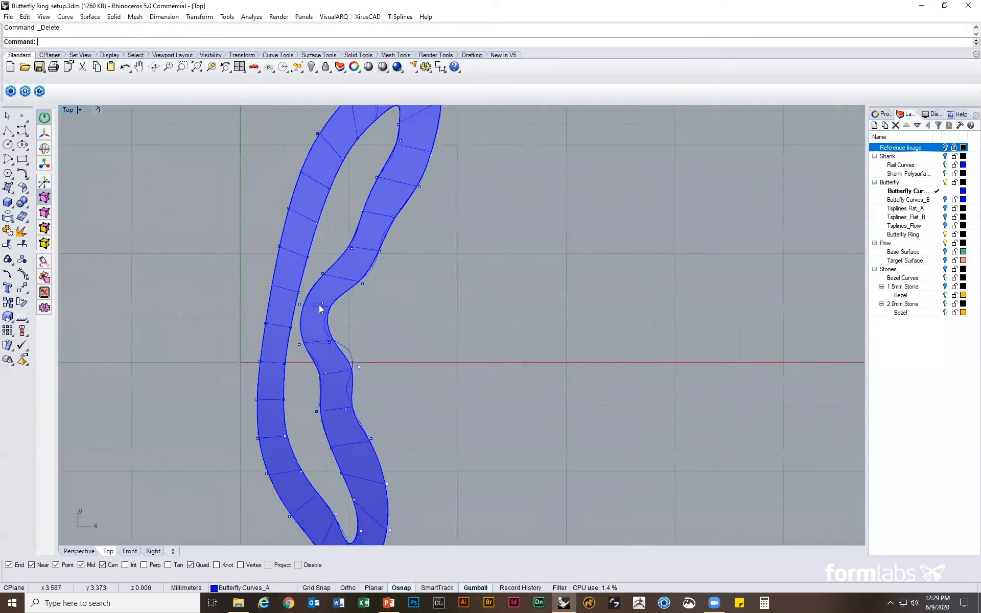
Move two inner-edge control points at the wing's middle notch so the T-spline follows the traced curve more closely.
{"action": "scroll", "coordinate": [319, 305], "scroll_direction": "up", "scroll_amount": 3}
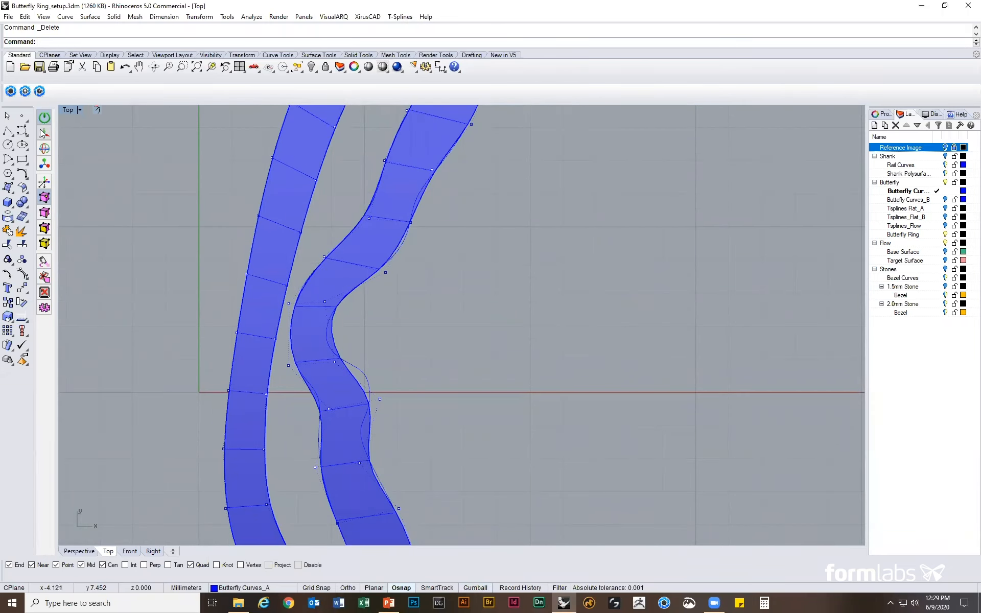
{"action": "scroll", "coordinate": [315, 291], "scroll_direction": "up", "scroll_amount": 2}
{"action": "left_click", "coordinate": [324, 303]}
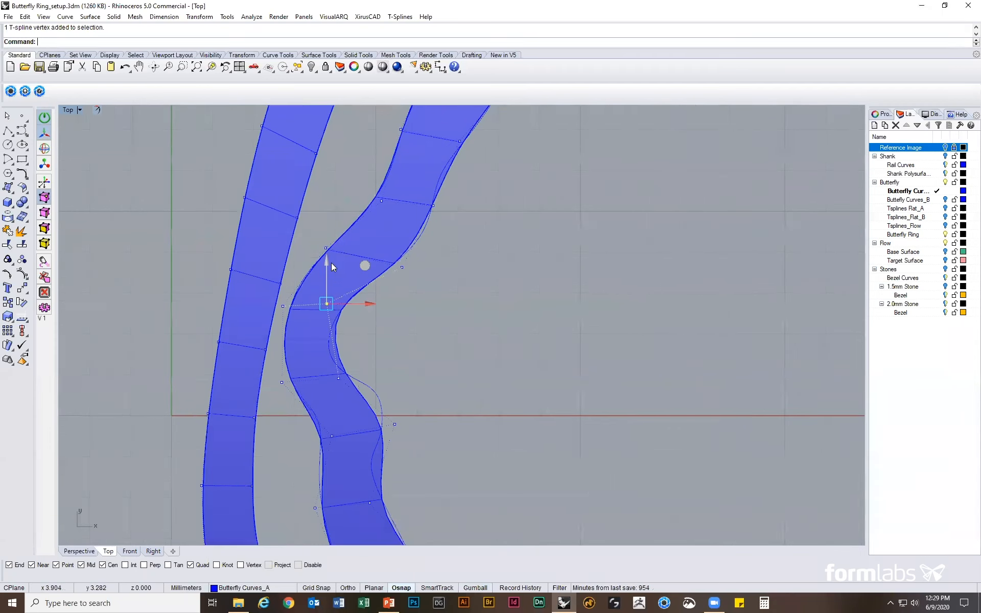
{"action": "left_click_drag", "start_coordinate": [364, 265], "coordinate": [353, 285]}
{"action": "left_click", "coordinate": [409, 330]}
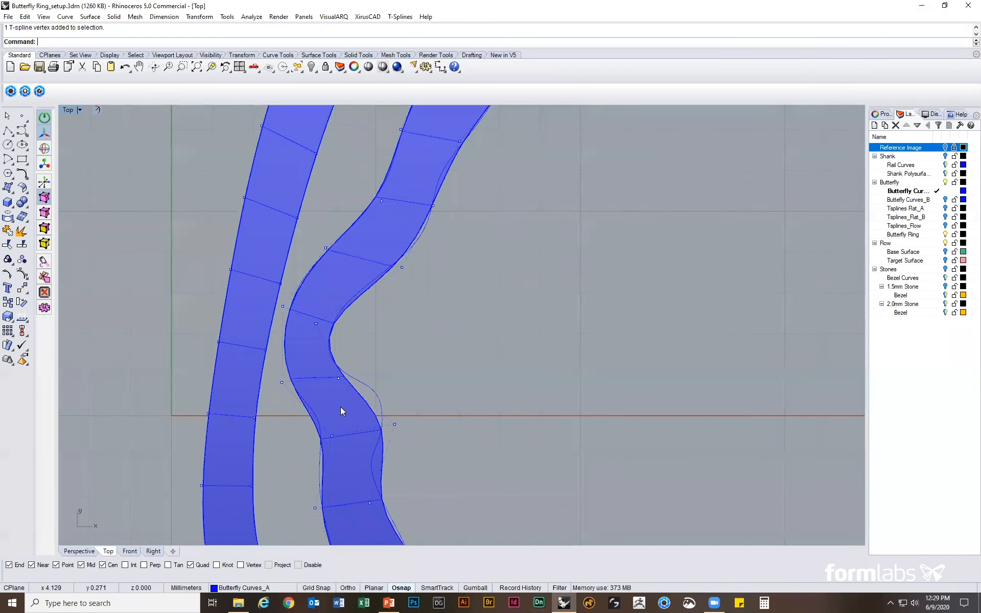
{"action": "left_click", "coordinate": [338, 378]}
{"action": "left_click_drag", "start_coordinate": [375, 340], "coordinate": [370, 330]}
{"action": "left_click", "coordinate": [398, 287]}
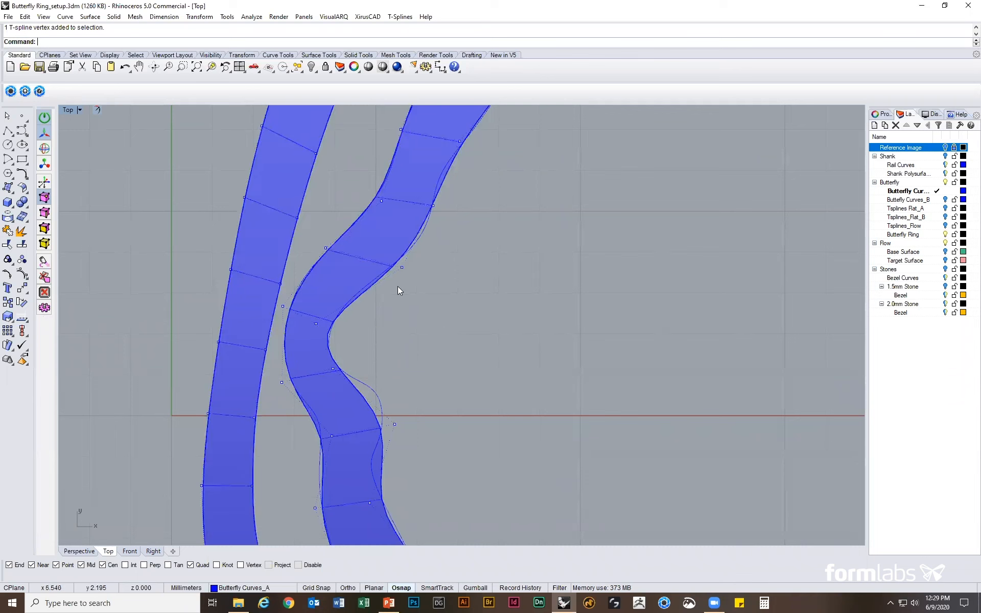
Move the outer control point at the wing's lower tip downward to match the pointed traced curve.
{"action": "left_click", "coordinate": [44, 212]}
{"action": "left_click", "coordinate": [337, 436]}
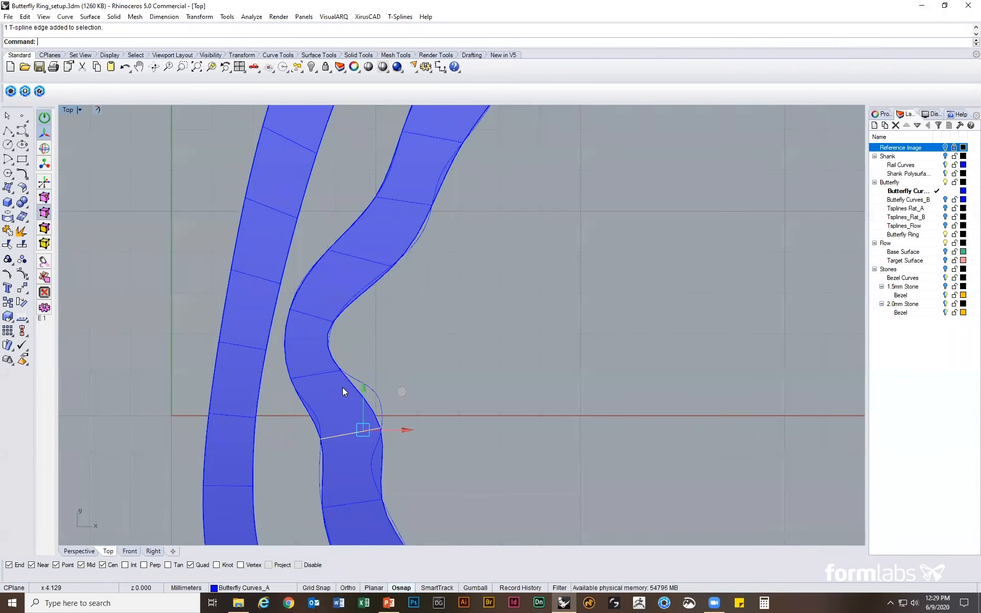
{"action": "left_click", "coordinate": [471, 420]}
{"action": "scroll", "coordinate": [471, 420], "scroll_direction": "down", "scroll_amount": 3}
{"action": "right_click_drag", "start_coordinate": [451, 324], "coordinate": [428, 317]}
{"action": "scroll", "coordinate": [339, 522], "scroll_direction": "up", "scroll_amount": 2}
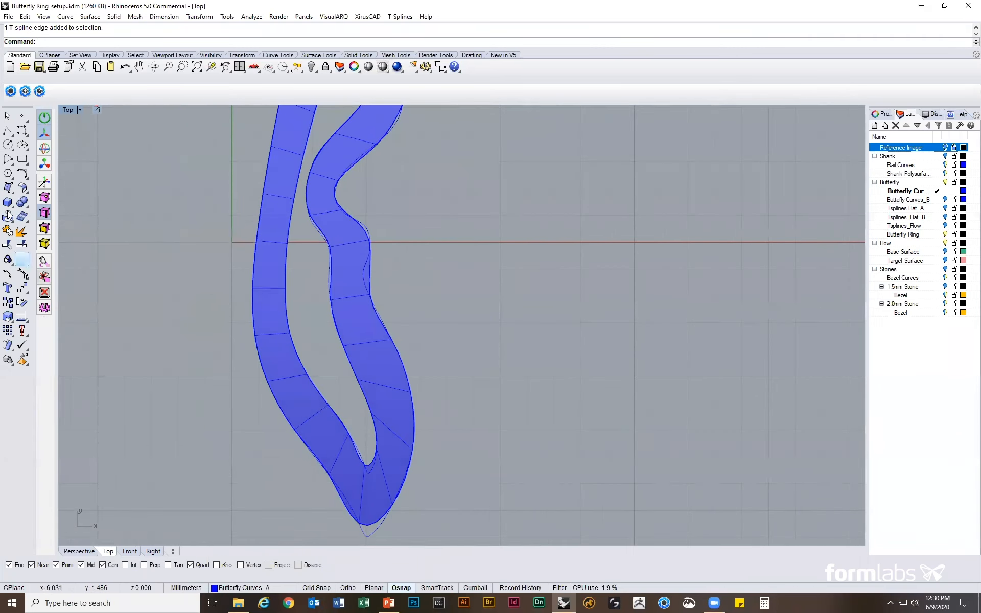
{"action": "left_click", "coordinate": [45, 197]}
{"action": "right_click_drag", "start_coordinate": [223, 369], "coordinate": [188, 261]}
{"action": "left_click", "coordinate": [323, 433]}
{"action": "left_click_drag", "start_coordinate": [360, 396], "coordinate": [369, 419]}
{"action": "key", "text": "Escape"}
Select the ring of cross edges around the wing band and insert an edge loop halfway across it with tsInsertEdge.
{"action": "left_click", "coordinate": [41, 210]}
{"action": "scroll", "coordinate": [340, 419], "scroll_direction": "up", "scroll_amount": 2}
{"action": "double_click", "coordinate": [349, 419]}
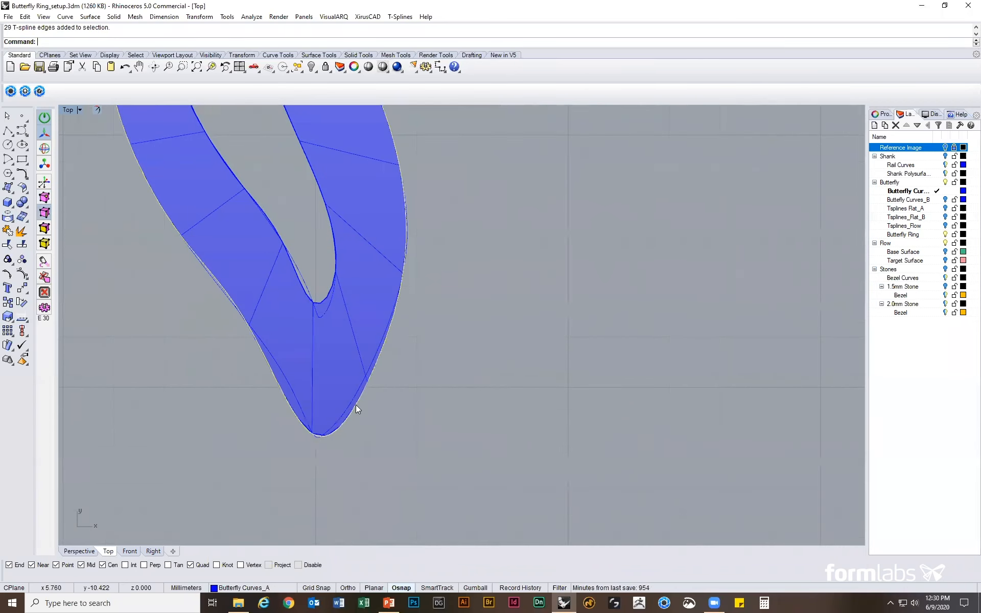
{"action": "type", "text": "tsInsertEdge"}
{"action": "key", "text": "Return"}
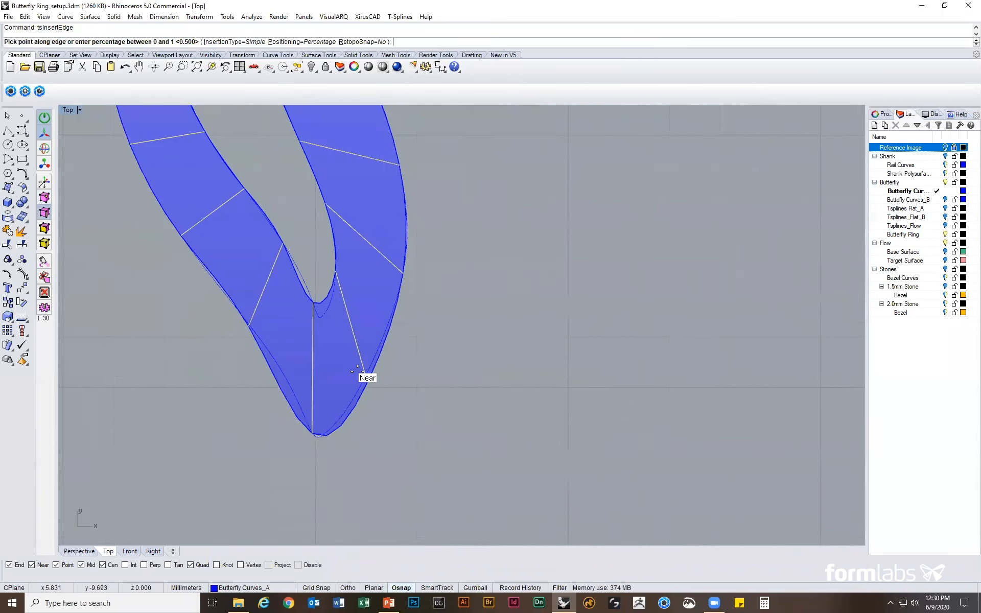
{"action": "left_click", "coordinate": [368, 240]}
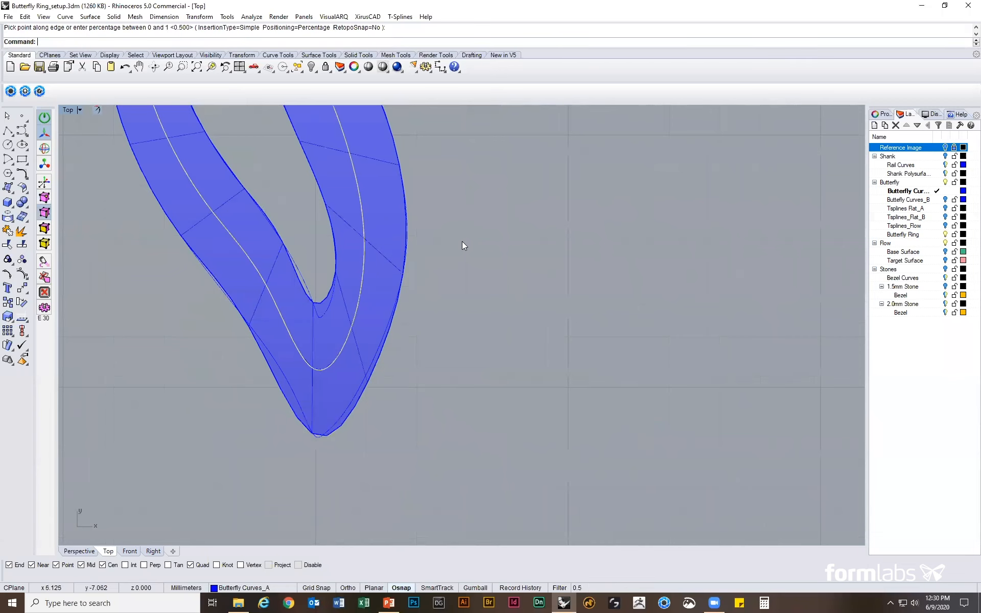
{"action": "scroll", "coordinate": [516, 243], "scroll_direction": "down", "scroll_amount": 3}
{"action": "right_click_drag", "start_coordinate": [516, 243], "coordinate": [484, 395]}
{"action": "scroll", "coordinate": [497, 381], "scroll_direction": "down", "scroll_amount": 6}
{"action": "left_click", "coordinate": [484, 395]}
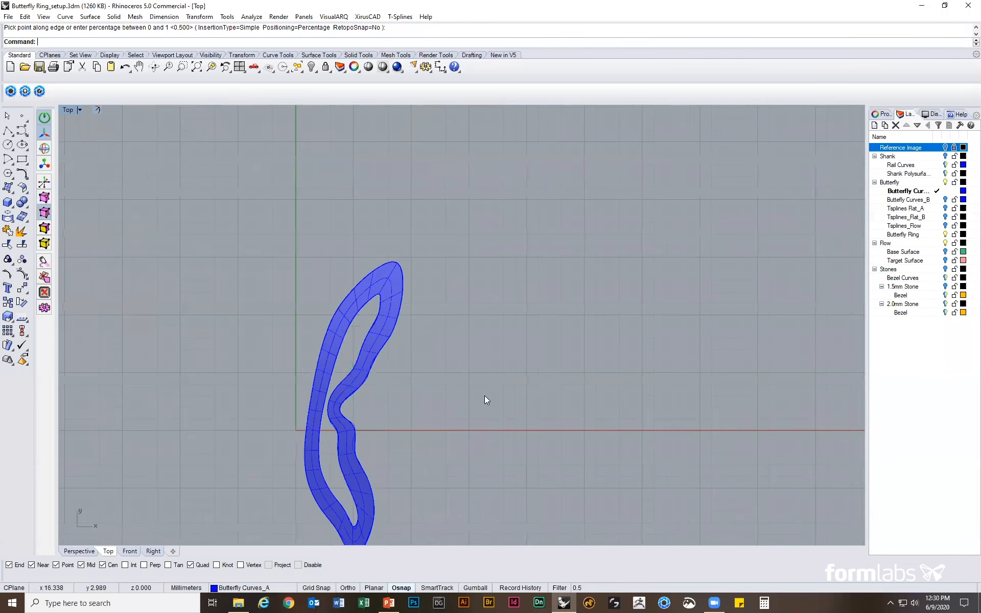
Make Tsplines Flat_A the current layer, hide Butterfly Curves_A, and show the hidden finished wing T-spline.
{"action": "double_click", "coordinate": [929, 209]}
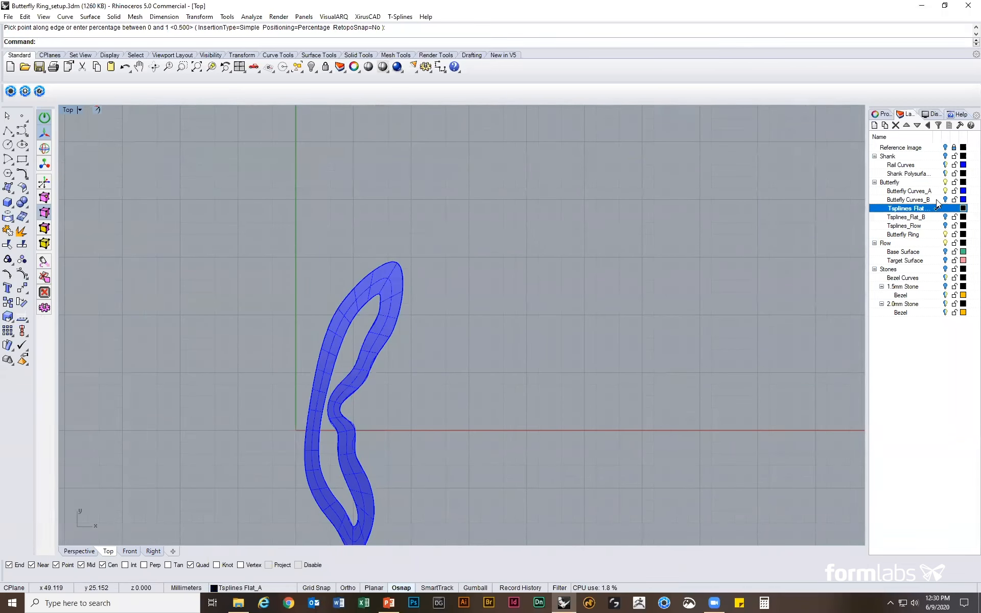
{"action": "left_click", "coordinate": [945, 190]}
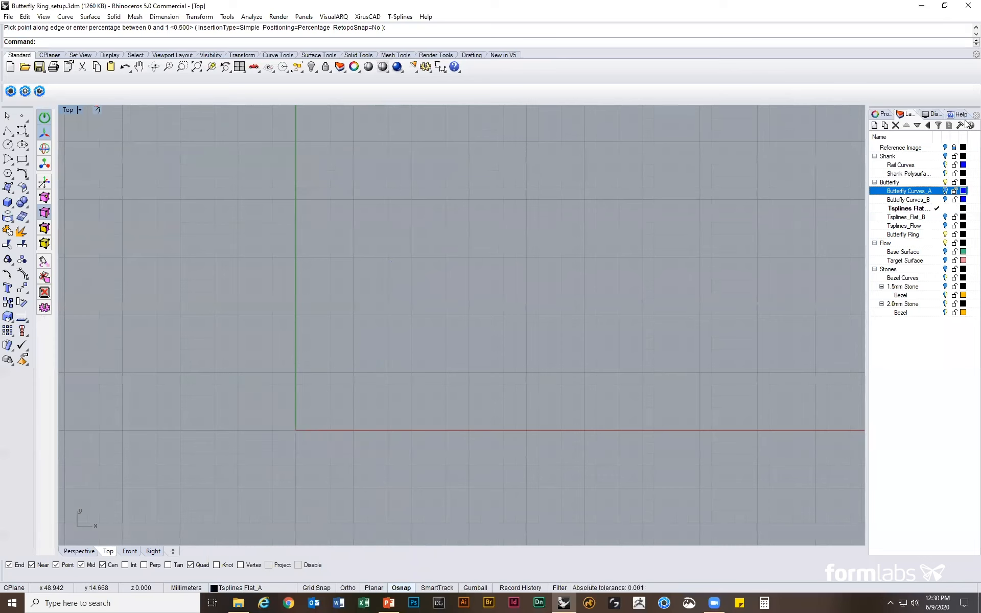
{"action": "key", "text": "Return"}
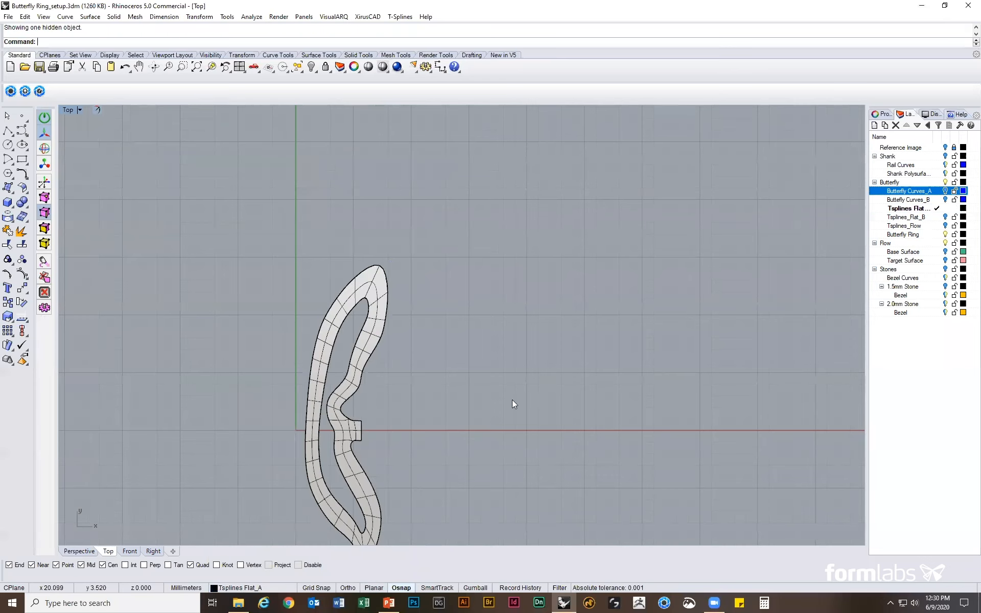
Examine the finished wing T-spline's edge flow and the square tab extending from its middle notch.
{"action": "right_click_drag", "start_coordinate": [488, 419], "coordinate": [487, 309]}
{"action": "right_click_drag", "start_coordinate": [424, 279], "coordinate": [410, 305]}
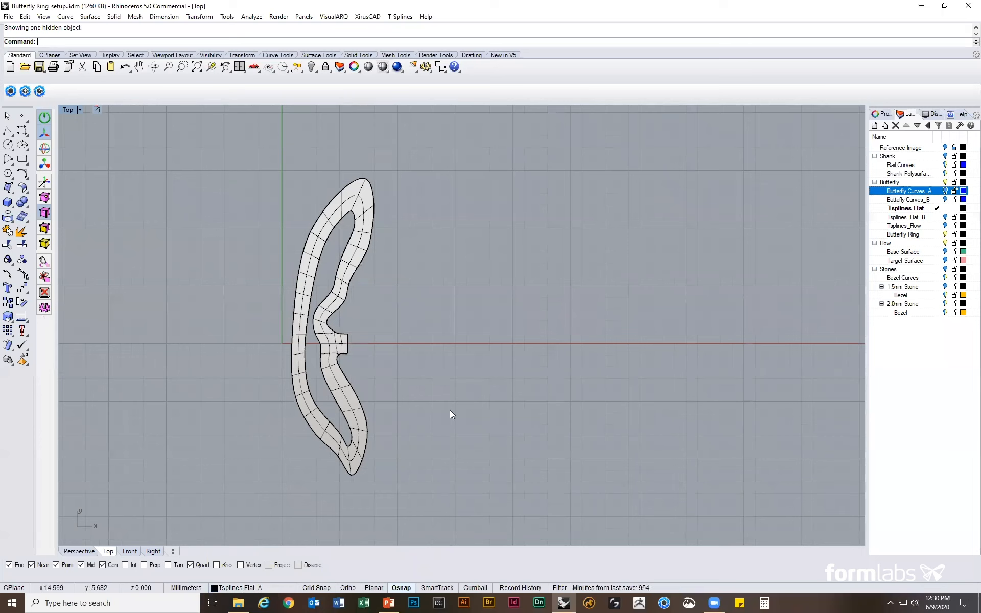
{"action": "scroll", "coordinate": [345, 347], "scroll_direction": "up", "scroll_amount": 3}
{"action": "right_click_drag", "start_coordinate": [422, 384], "coordinate": [396, 424]}
{"action": "scroll", "coordinate": [427, 414], "scroll_direction": "down", "scroll_amount": 4}
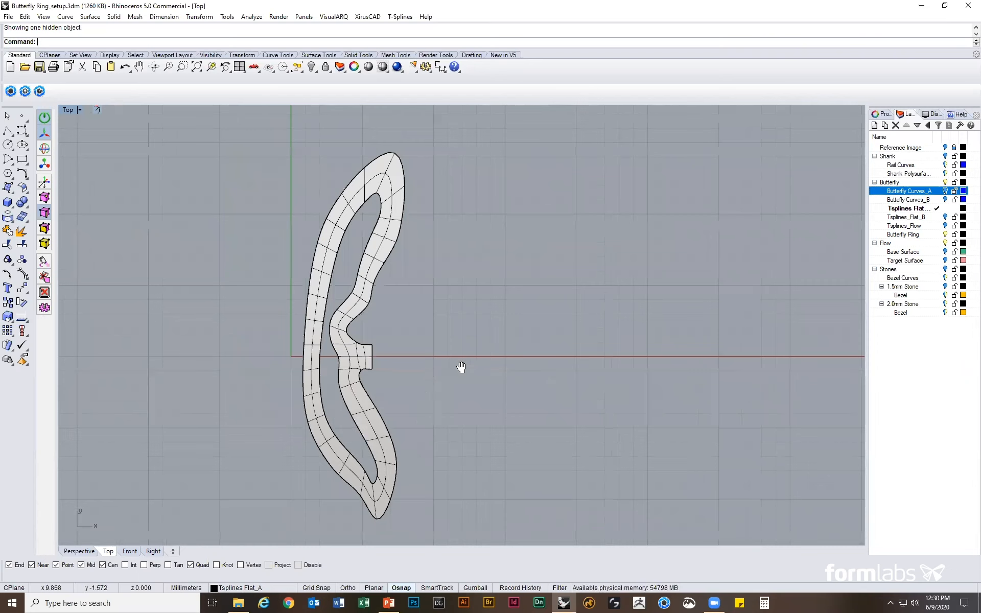
{"action": "scroll", "coordinate": [460, 366], "scroll_direction": "up", "scroll_amount": 4}
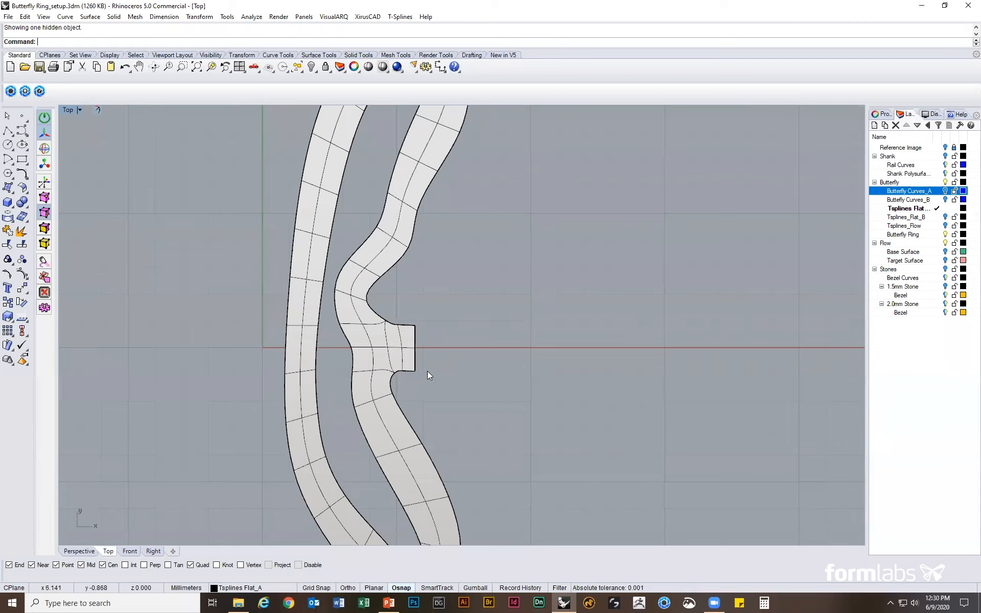
{"action": "scroll", "coordinate": [427, 376], "scroll_direction": "down", "scroll_amount": 3}
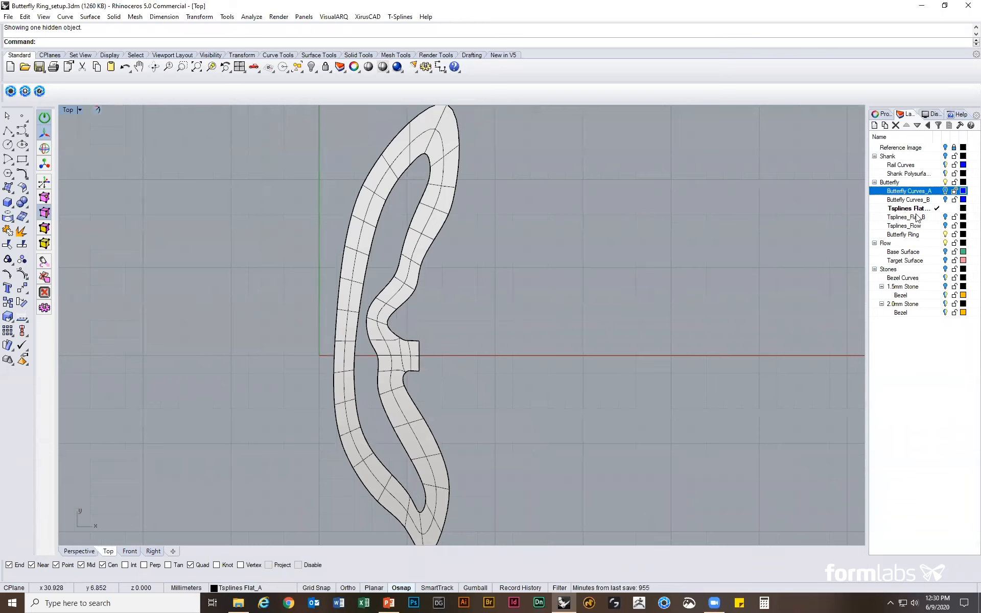
{"action": "scroll", "coordinate": [575, 266], "scroll_direction": "down", "scroll_amount": 3}
{"action": "right_click_drag", "start_coordinate": [574, 266], "coordinate": [528, 263]}
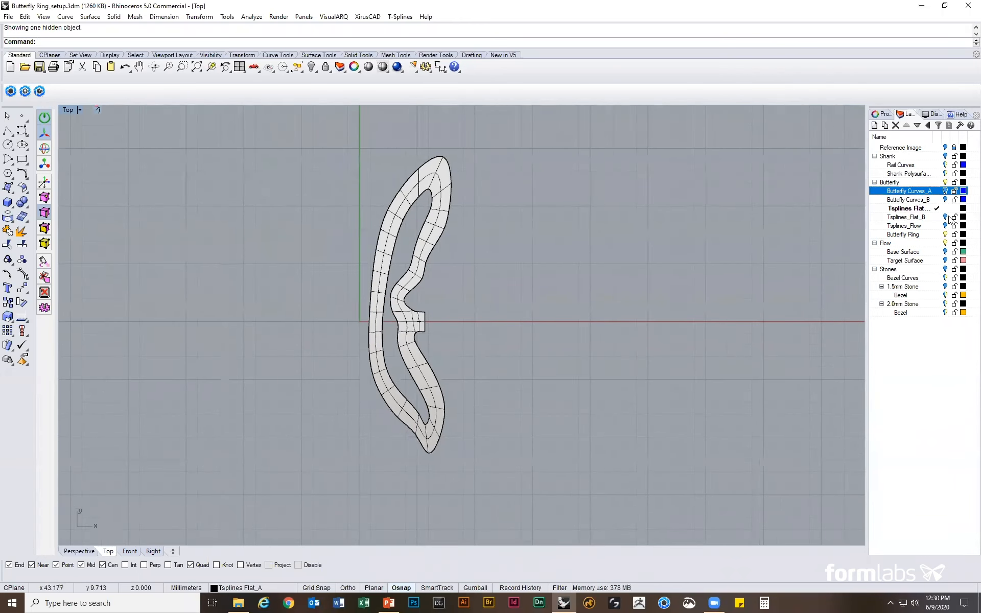
Show the Tsplines_Flat_B, Base Surface and Target Surface layers.
{"action": "left_click", "coordinate": [945, 217]}
{"action": "scroll", "coordinate": [618, 262], "scroll_direction": "down", "scroll_amount": 1}
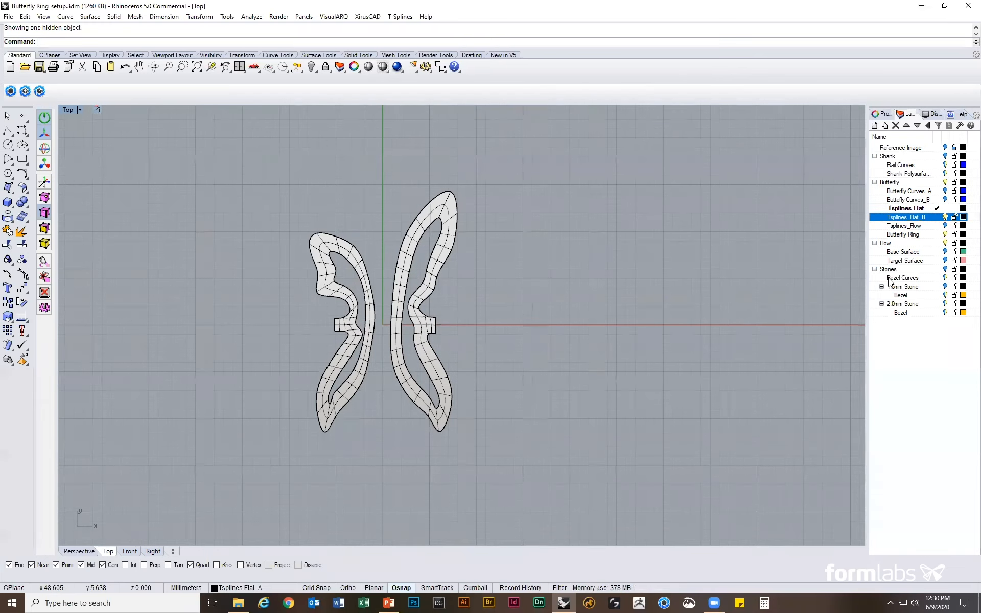
{"action": "left_click", "coordinate": [945, 252]}
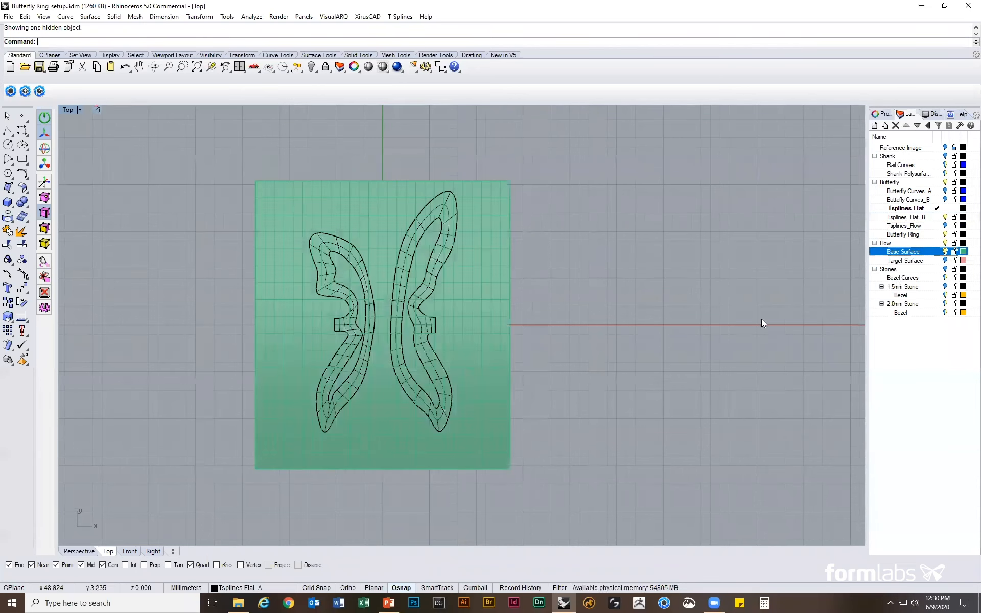
{"action": "left_click", "coordinate": [945, 261]}
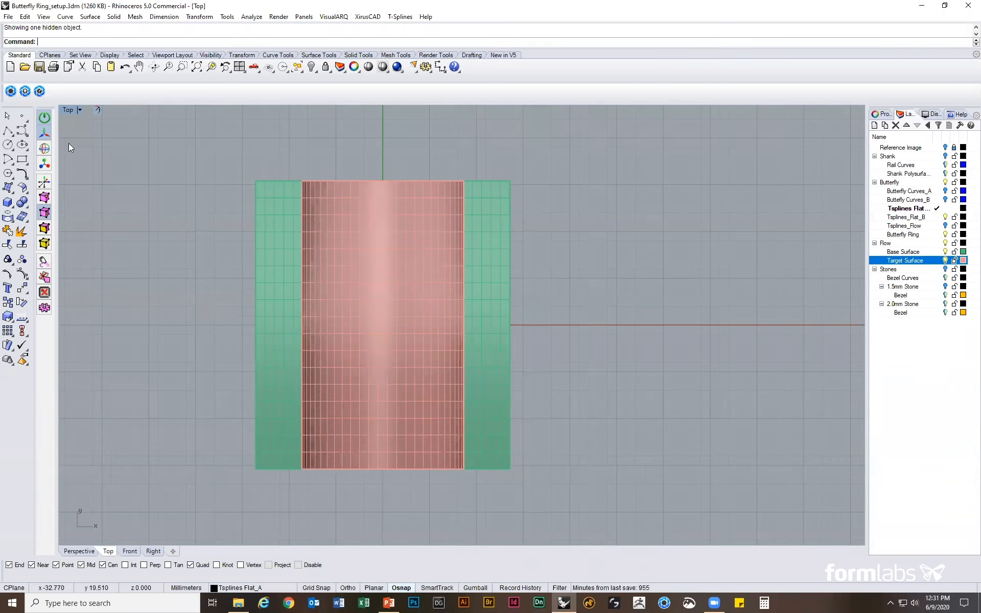
Temporarily show the Shank layer in the Perspective view to compare the shank with the curved target surface.
{"action": "double_click", "coordinate": [72, 109]}
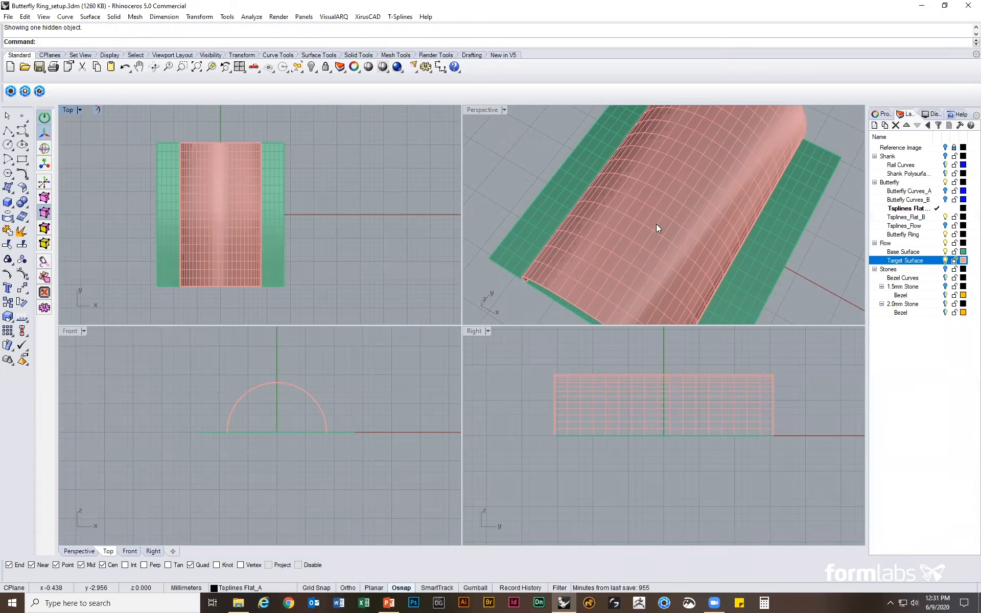
{"action": "left_click", "coordinate": [945, 156]}
{"action": "double_click", "coordinate": [491, 109]}
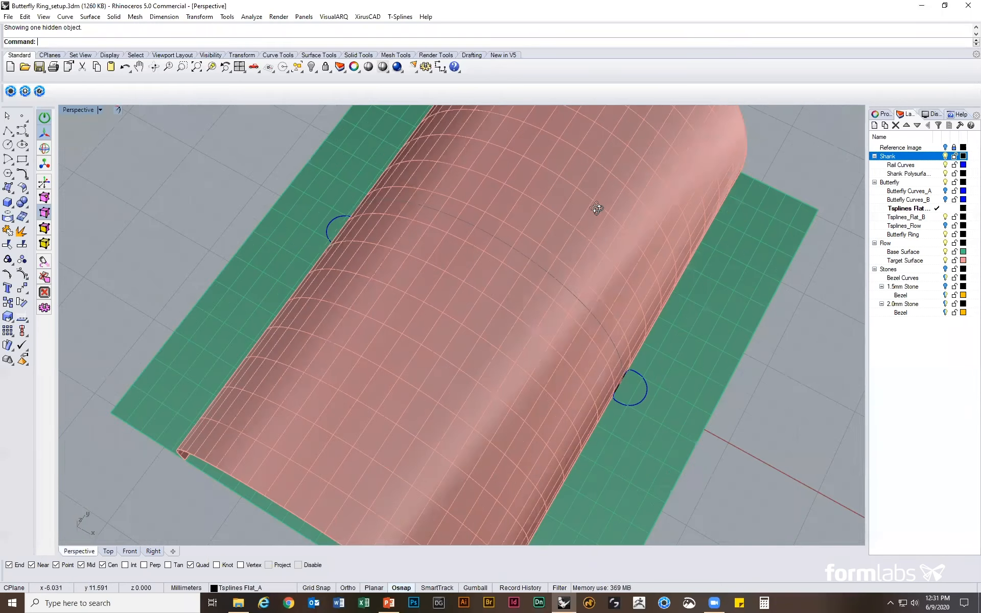
{"action": "right_click_drag", "start_coordinate": [601, 251], "coordinate": [585, 261]}
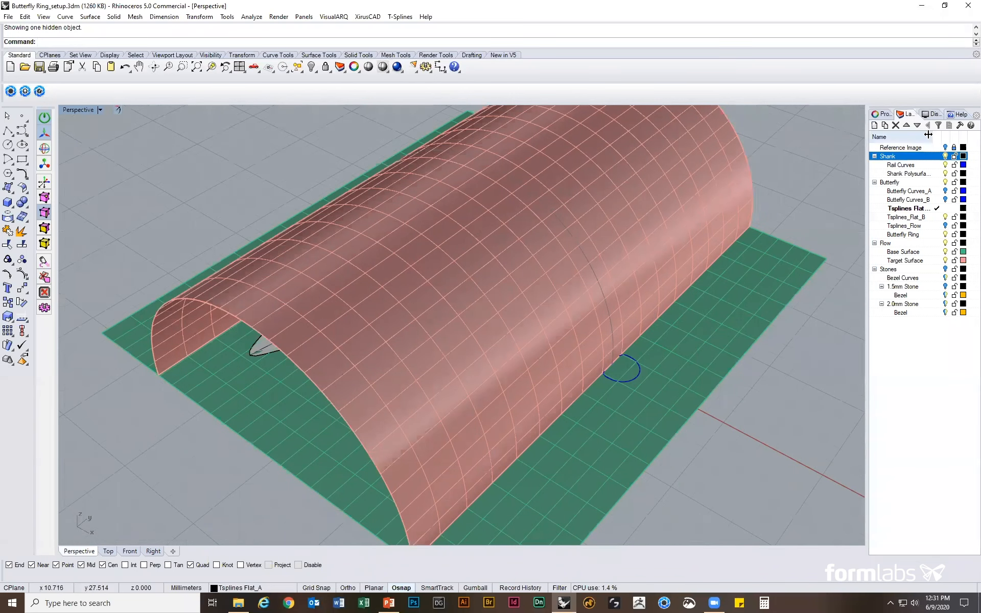
{"action": "left_click", "coordinate": [945, 156]}
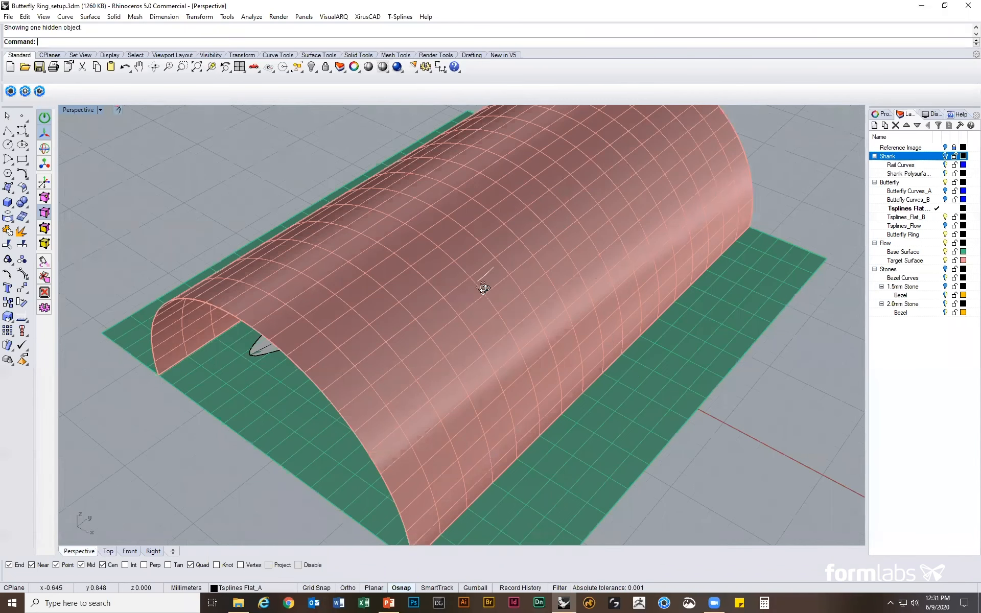
{"action": "right_click_drag", "start_coordinate": [494, 308], "coordinate": [551, 358]}
Return to the four-viewport layout and set the Top viewport to Wireframe display.
{"action": "double_click", "coordinate": [80, 109]}
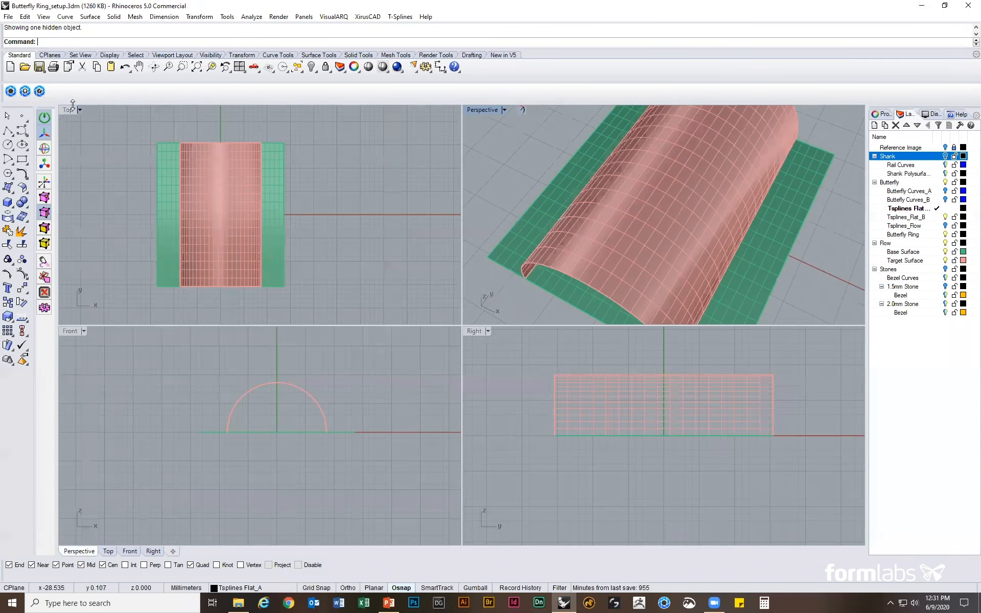
{"action": "left_click", "coordinate": [68, 109]}
{"action": "left_click", "coordinate": [148, 136]}
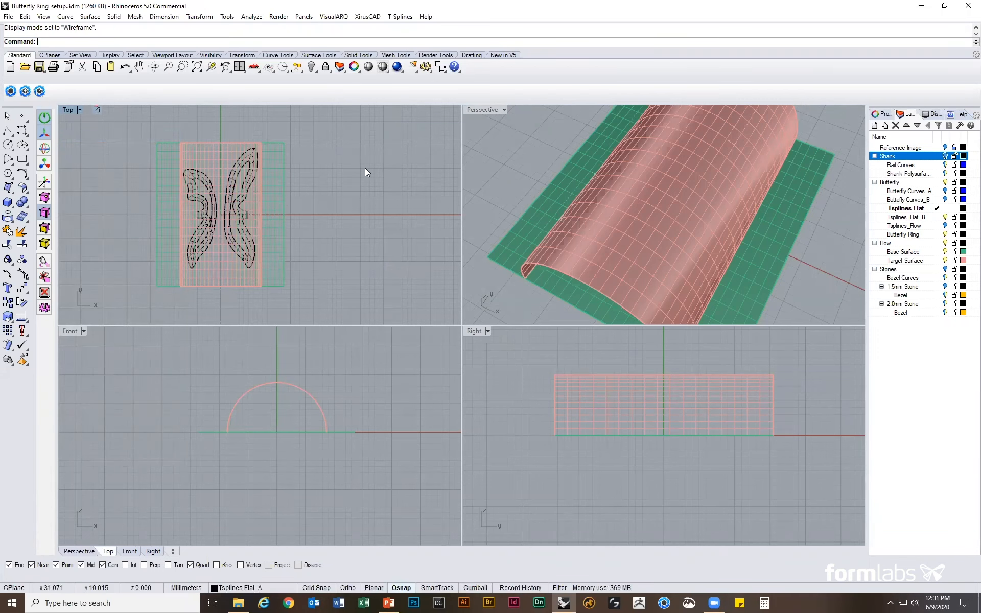
{"action": "type", "text": "FlowAlongSrf"}
{"action": "key", "text": "Return"}
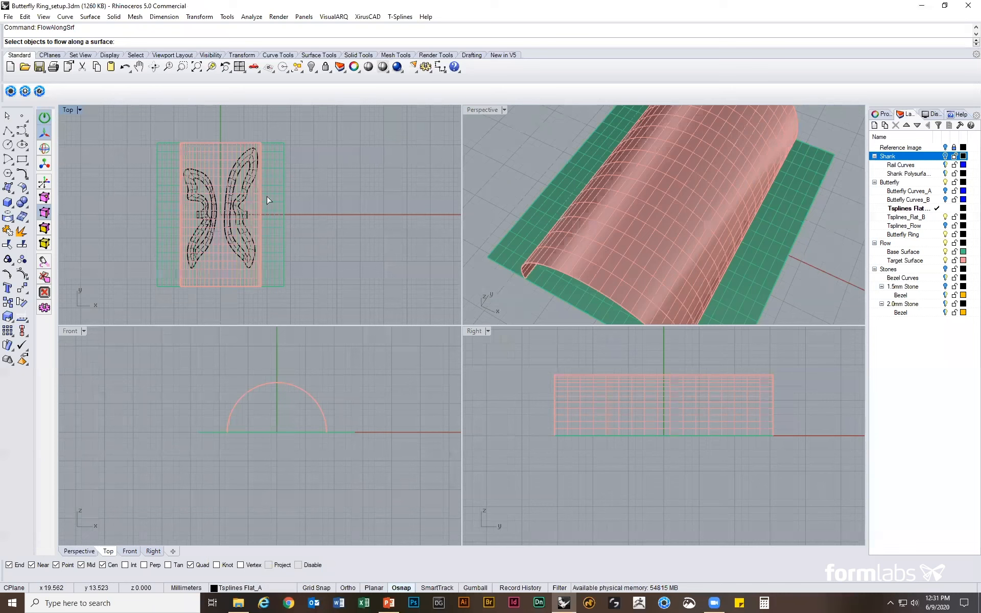
{"action": "scroll", "coordinate": [247, 263], "scroll_direction": "up", "scroll_amount": 8}
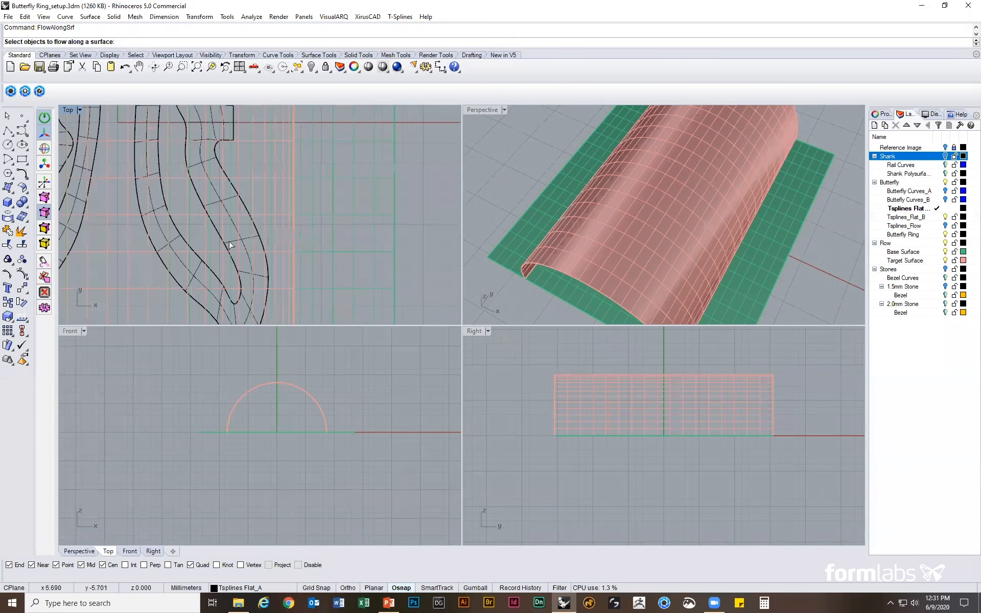
{"action": "left_click", "coordinate": [239, 243]}
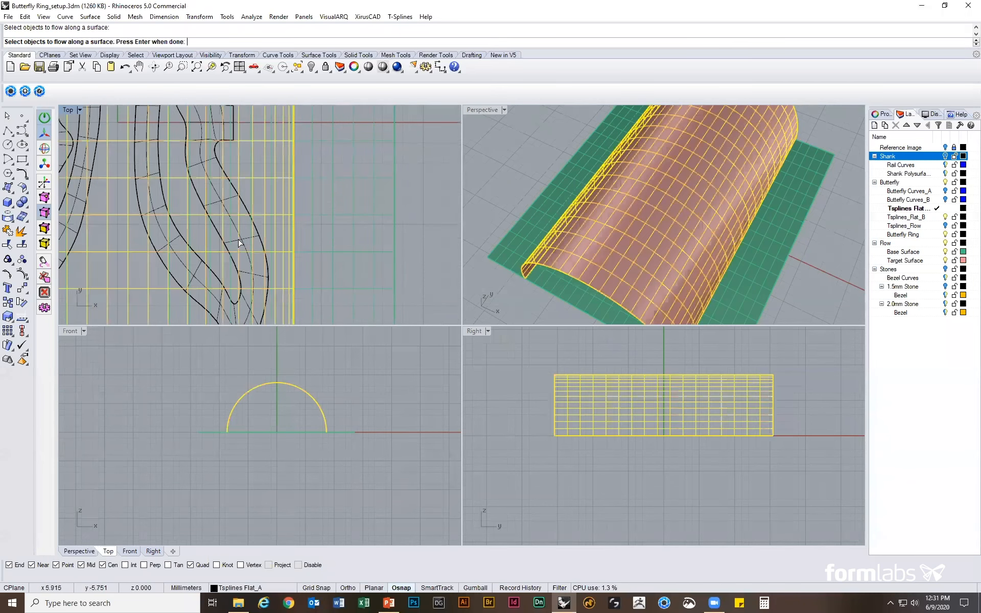
{"action": "key", "text": "Escape"}
Maximize the Top viewport and frame the flat wings over the base and target surfaces.
{"action": "key", "text": "ctrl+m"}
{"action": "right_click_drag", "start_coordinate": [577, 229], "coordinate": [586, 252]}
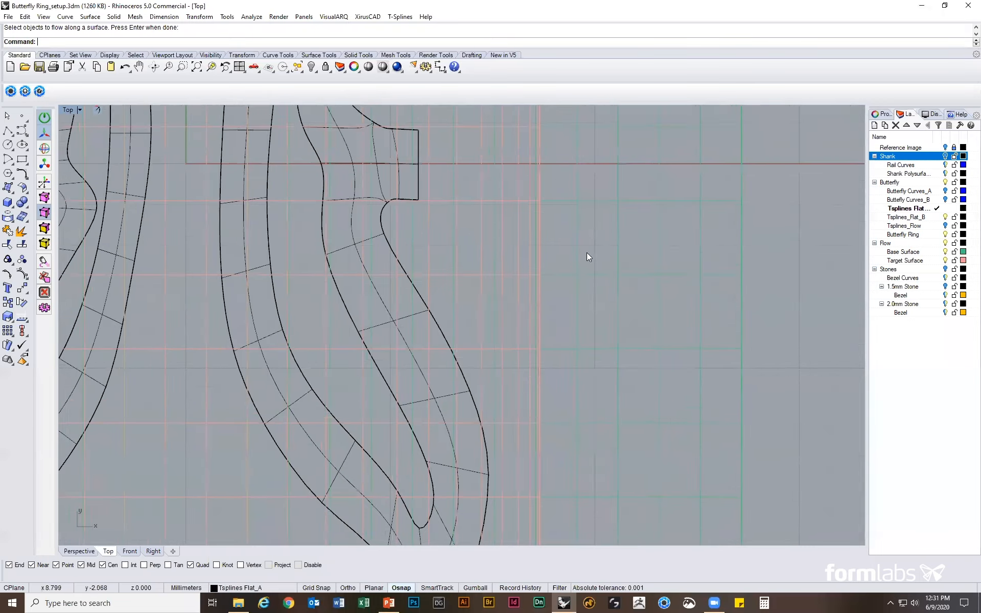
{"action": "scroll", "coordinate": [588, 253], "scroll_direction": "down", "scroll_amount": 4}
{"action": "right_click", "coordinate": [433, 259]}
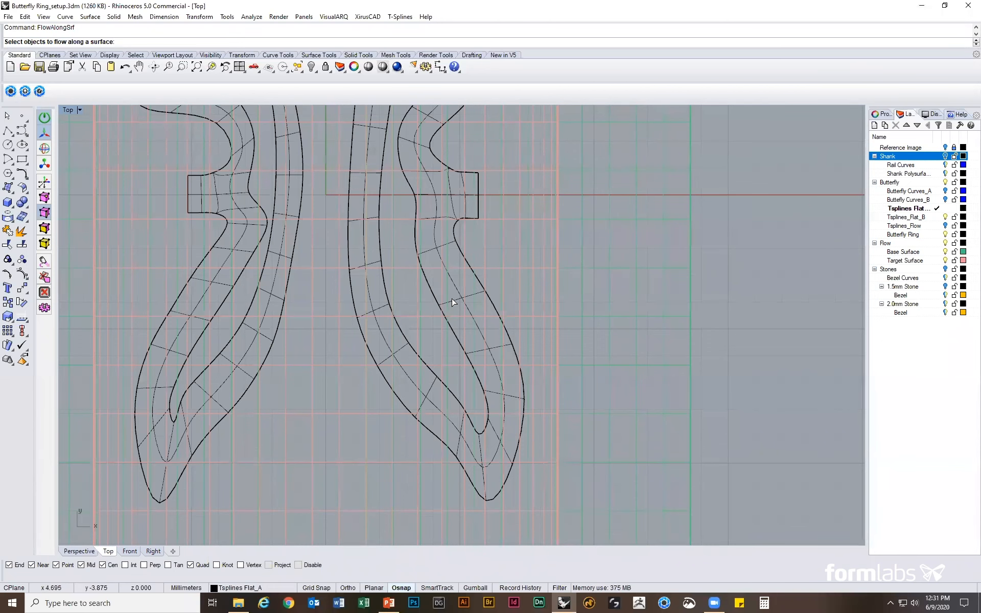
{"action": "scroll", "coordinate": [458, 287], "scroll_direction": "down", "scroll_amount": 2}
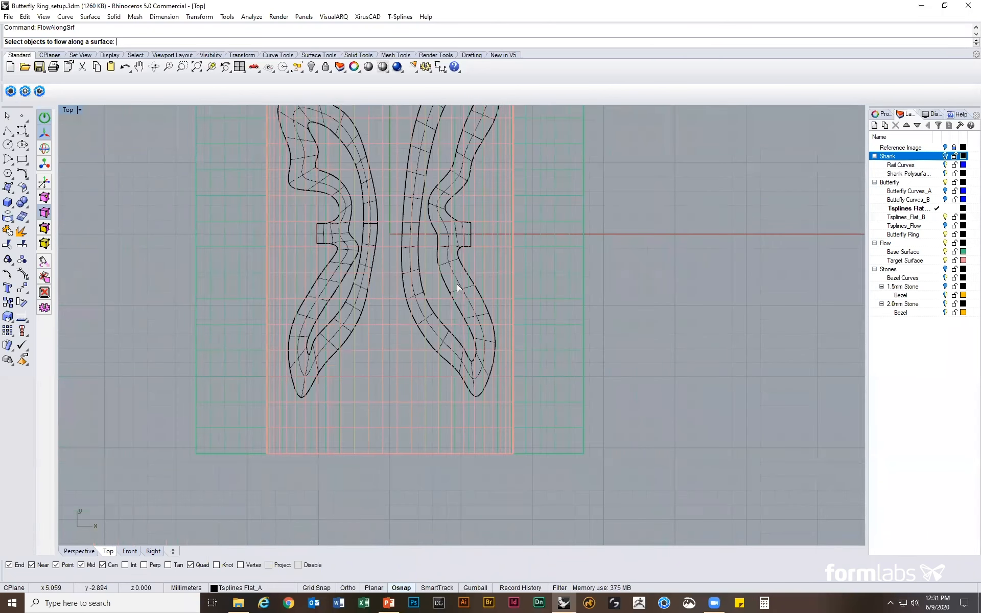
{"action": "scroll", "coordinate": [411, 279], "scroll_direction": "up", "scroll_amount": 3}
{"action": "left_click", "coordinate": [409, 284]}
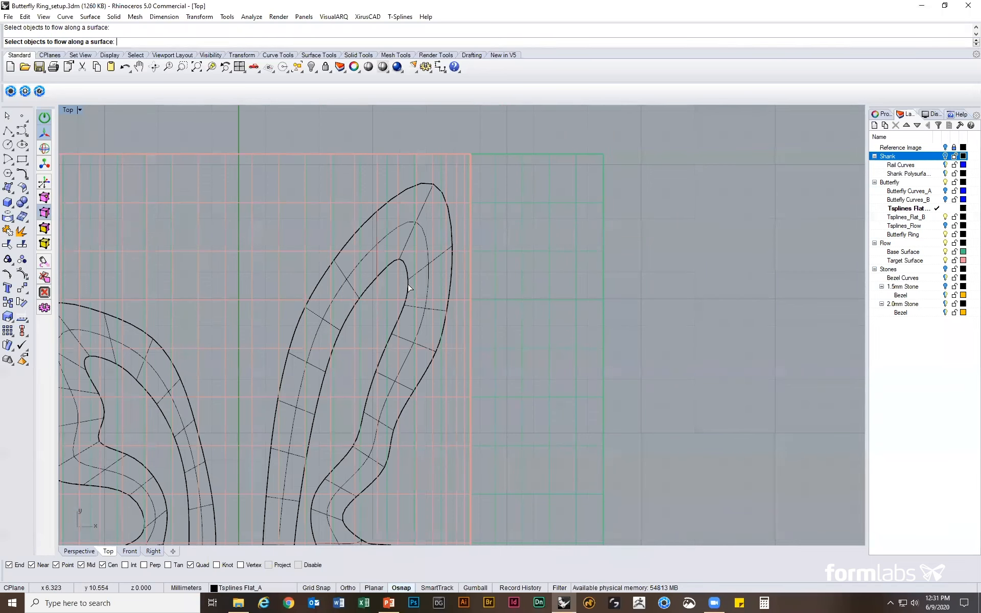
{"action": "scroll", "coordinate": [521, 264], "scroll_direction": "down", "scroll_amount": 2}
{"action": "key", "text": "Escape"}
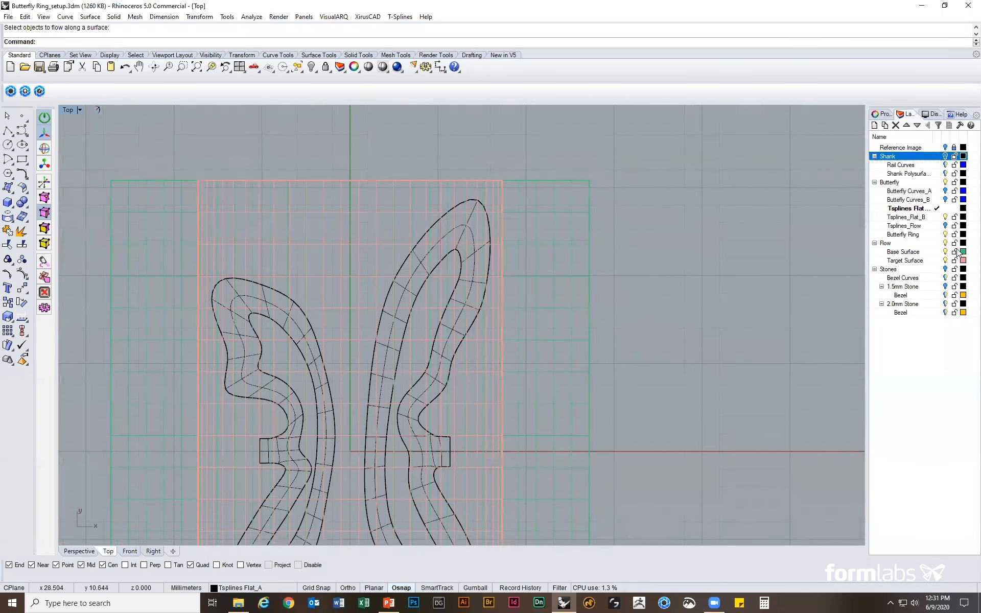
{"action": "left_click", "coordinate": [952, 251]}
{"action": "left_click", "coordinate": [954, 260]}
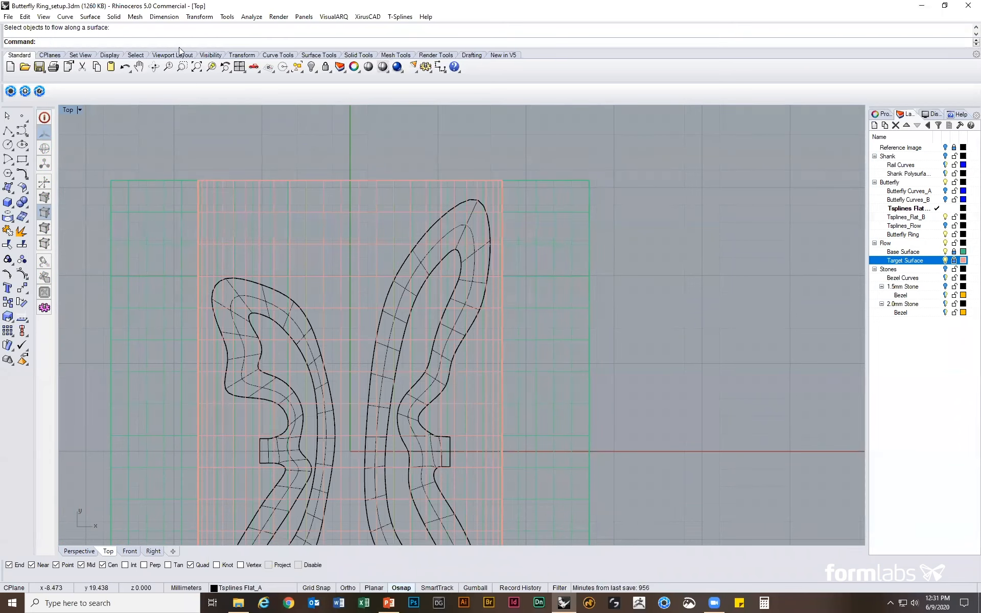
{"action": "type", "text": "FlowAlongSrf"}
{"action": "key", "text": "Return"}
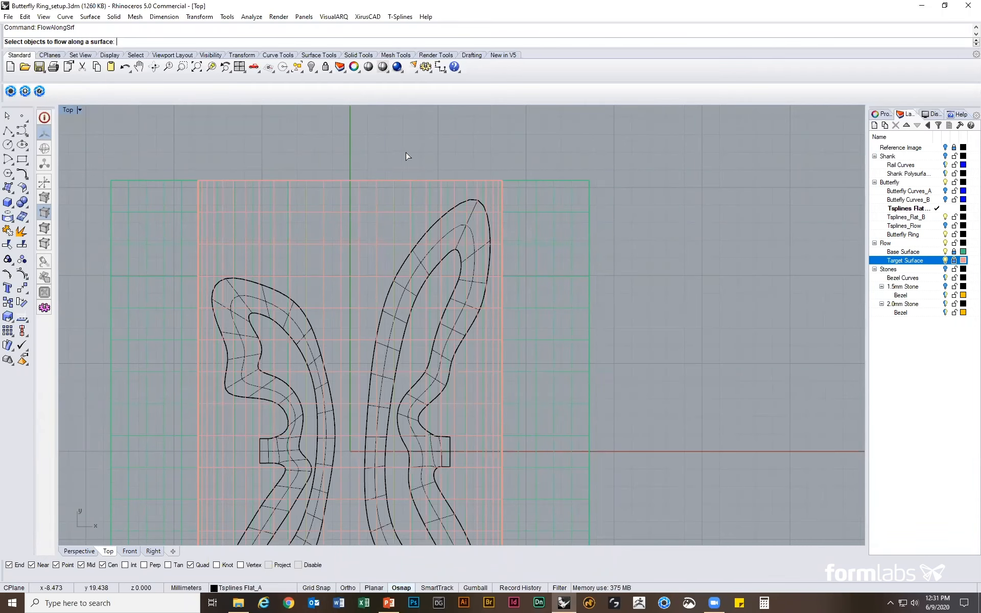
{"action": "scroll", "coordinate": [471, 257], "scroll_direction": "up", "scroll_amount": 2}
{"action": "left_click", "coordinate": [471, 257]}
{"action": "scroll", "coordinate": [334, 263], "scroll_direction": "down", "scroll_amount": 3}
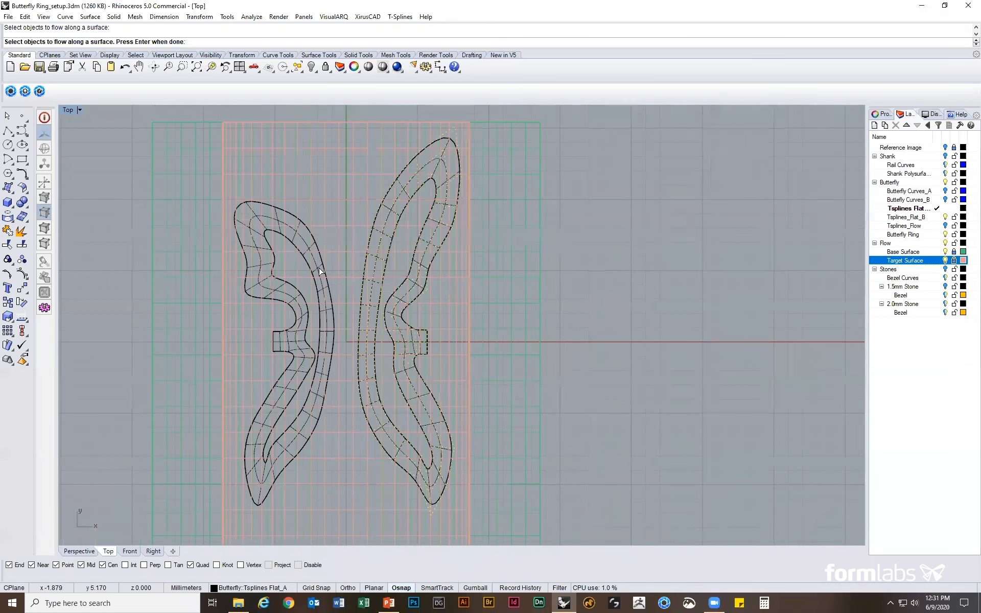
{"action": "left_click", "coordinate": [319, 270]}
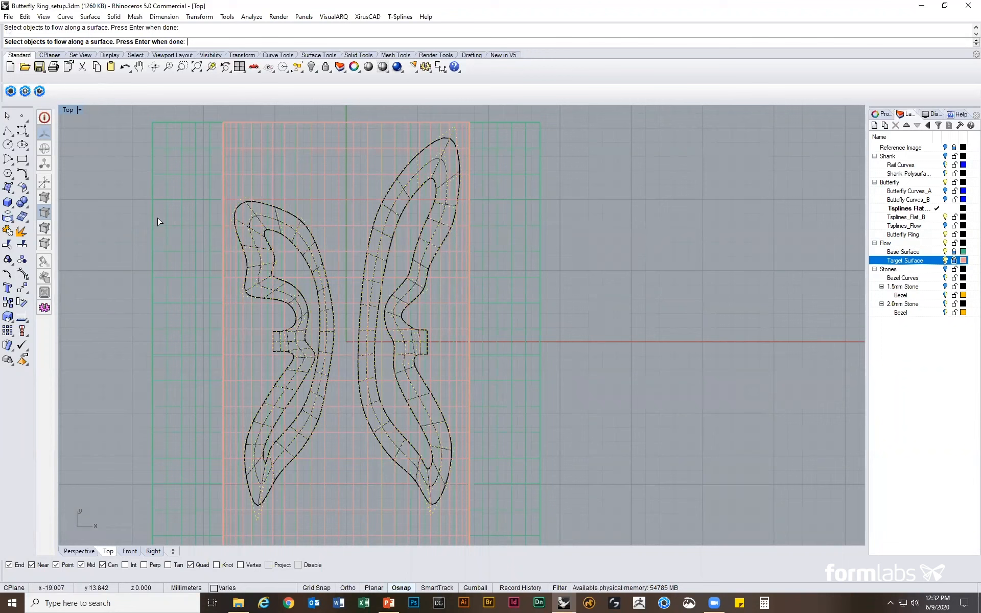
{"action": "key", "text": "Return"}
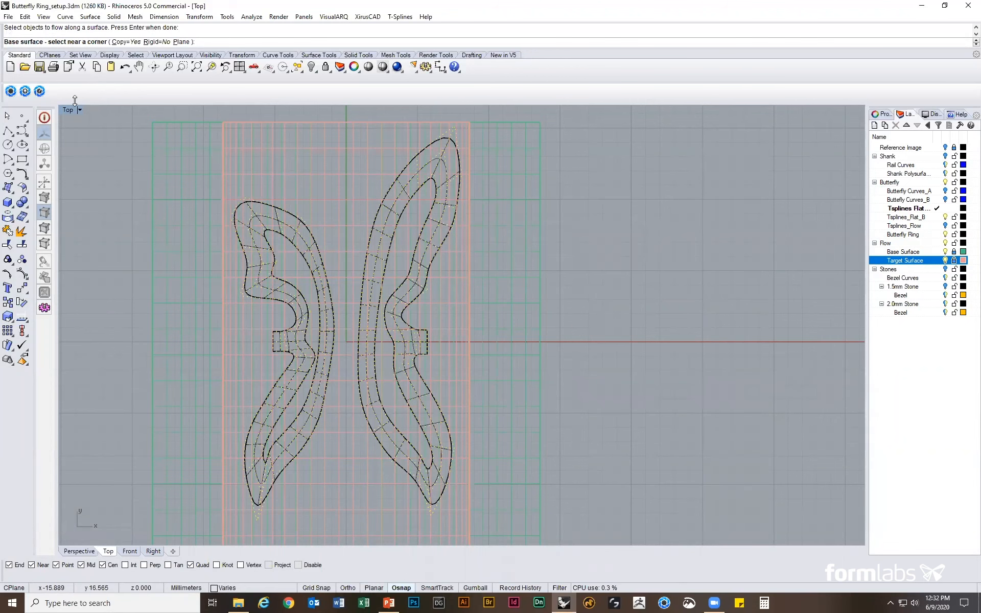
{"action": "right_click_drag", "start_coordinate": [584, 449], "coordinate": [565, 364]}
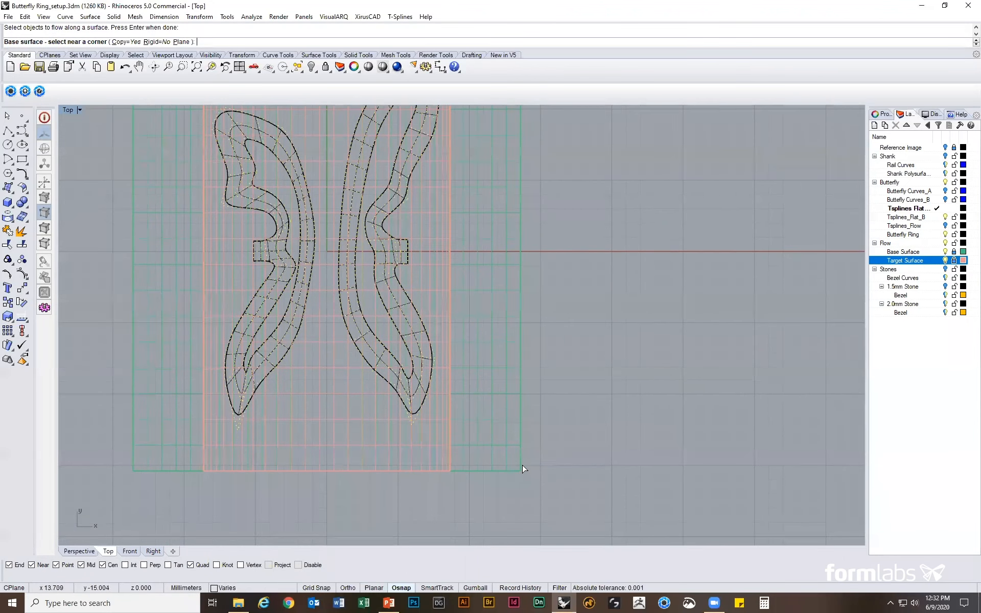
{"action": "left_click", "coordinate": [954, 251]}
{"action": "left_click", "coordinate": [953, 260]}
{"action": "left_click", "coordinate": [487, 472]}
{"action": "key", "text": "Escape"}
Flow both flat wings from the green base surface onto the curved target surface with FlowAlongSrf, picking a corner of each surface.
{"action": "right_click", "coordinate": [610, 419]}
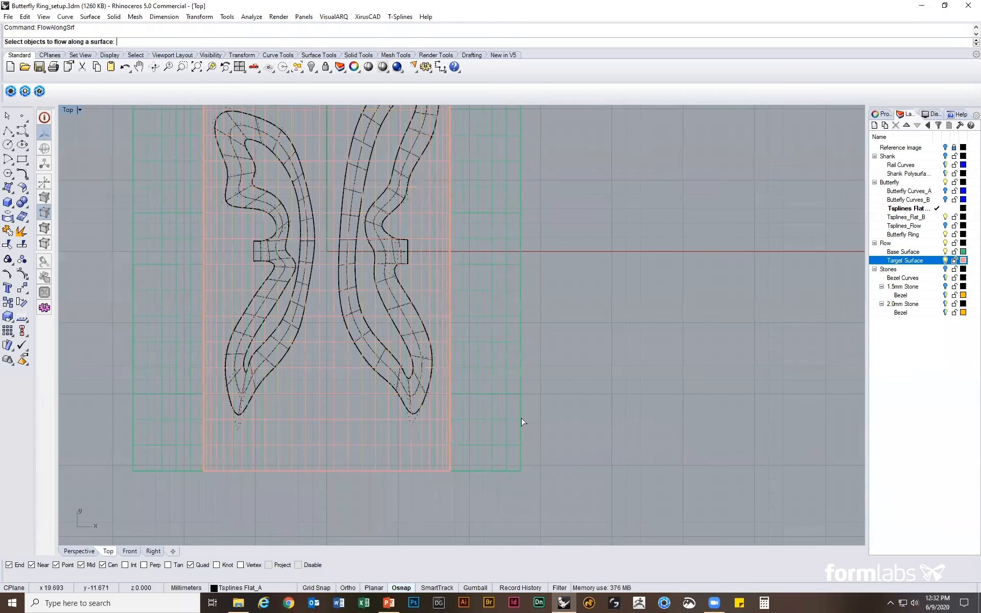
{"action": "scroll", "coordinate": [416, 424], "scroll_direction": "up", "scroll_amount": 2}
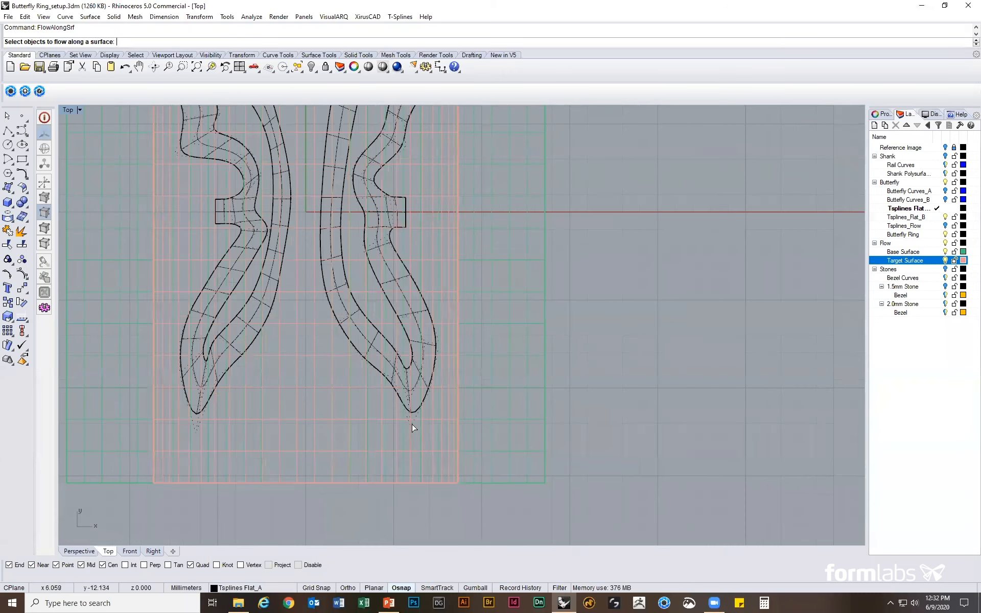
{"action": "left_click", "coordinate": [416, 422]}
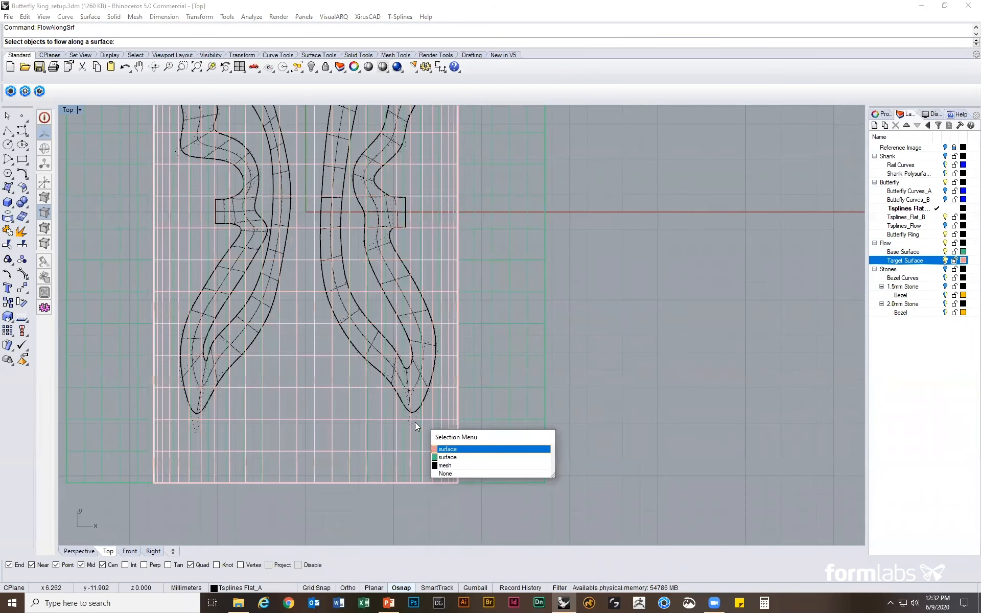
{"action": "left_click", "coordinate": [437, 465]}
{"action": "left_click", "coordinate": [197, 425]}
{"action": "scroll", "coordinate": [593, 448], "scroll_direction": "down", "scroll_amount": 2}
{"action": "key", "text": "Return"}
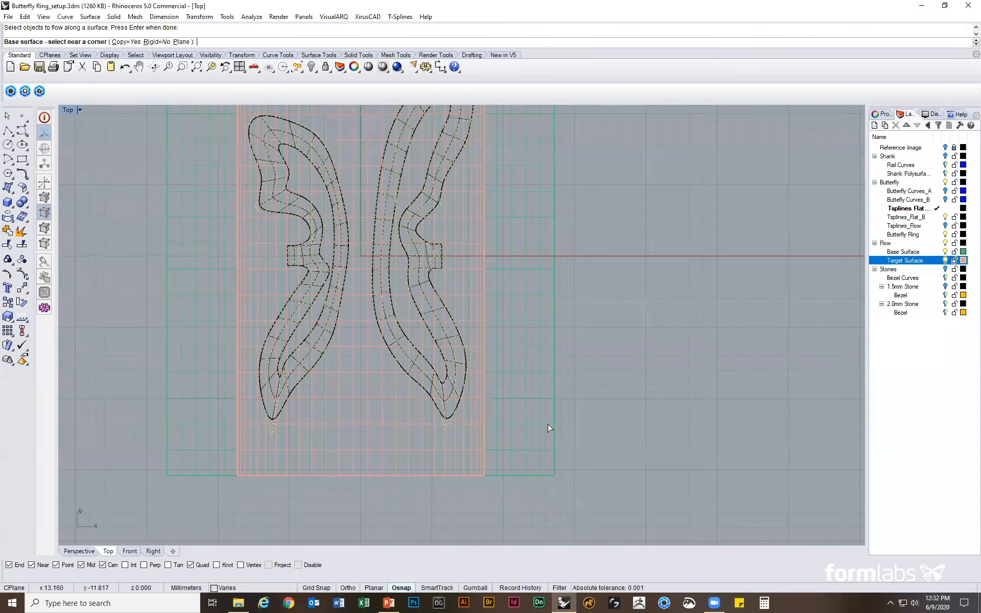
{"action": "left_click", "coordinate": [549, 428]}
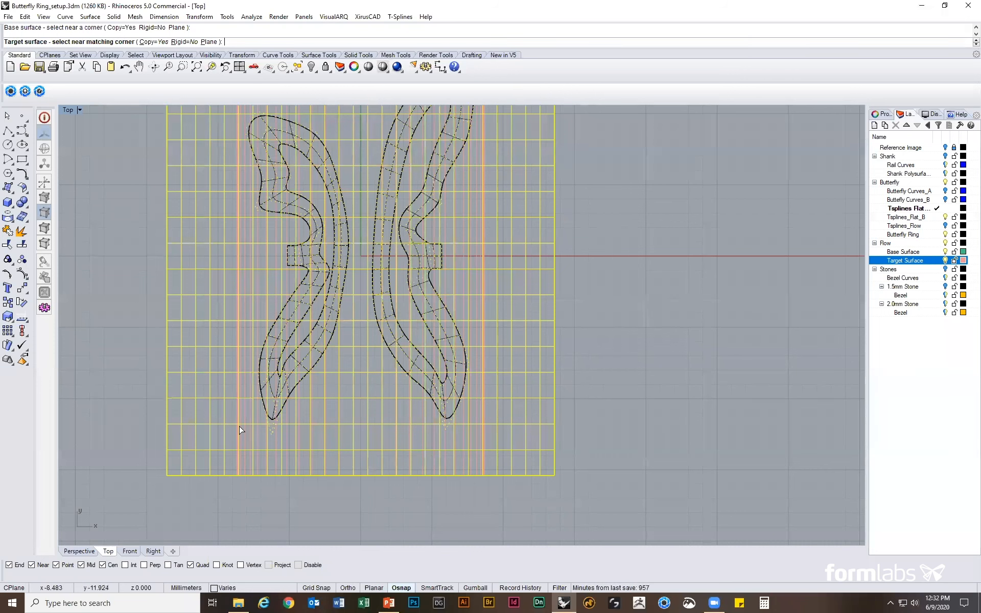
{"action": "left_click", "coordinate": [287, 445]}
Hide the Base Surface and Target Surface layers and display the flowed wings in the maximized Perspective viewport.
{"action": "double_click", "coordinate": [63, 110]}
{"action": "double_click", "coordinate": [493, 112]}
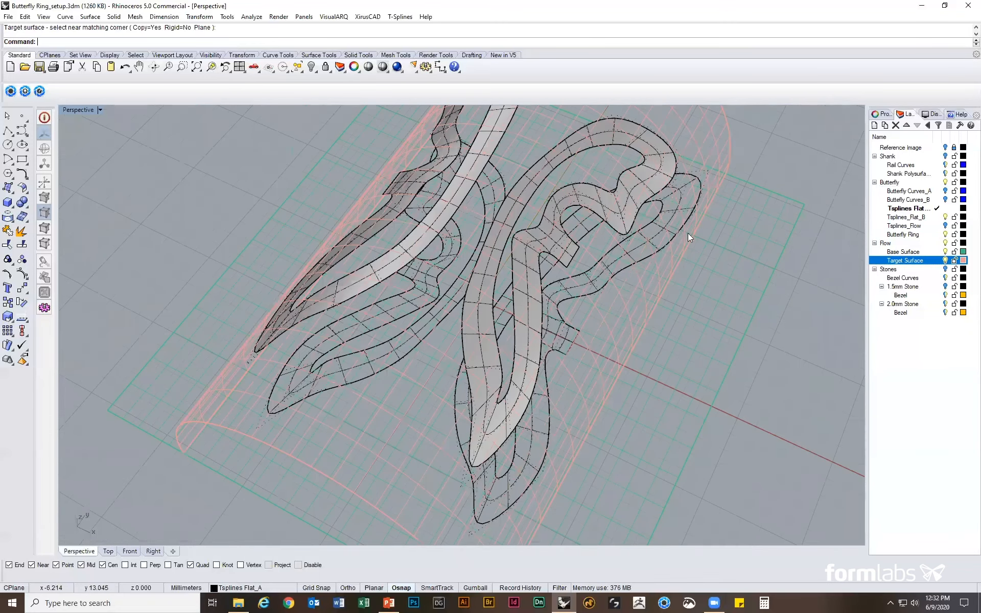
{"action": "left_click", "coordinate": [945, 251]}
{"action": "left_click", "coordinate": [945, 260]}
{"action": "right_click_drag", "start_coordinate": [845, 288], "coordinate": [708, 278]}
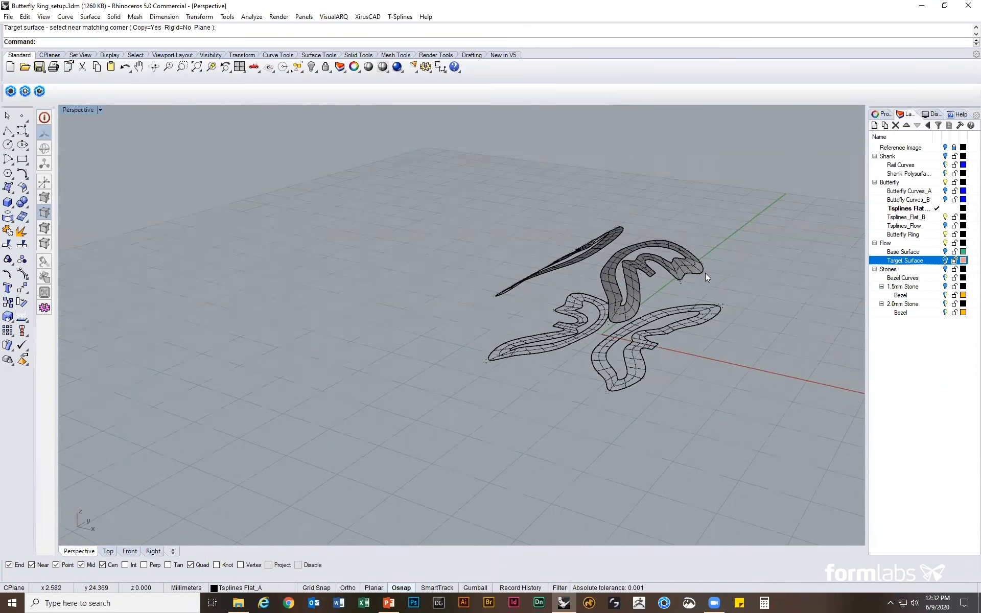
Delete the stray meshes at the wing tips while keeping the T-spline surfaces.
{"action": "left_click", "coordinate": [703, 272]}
{"action": "left_click", "coordinate": [735, 306]}
{"action": "key", "text": "Delete"}
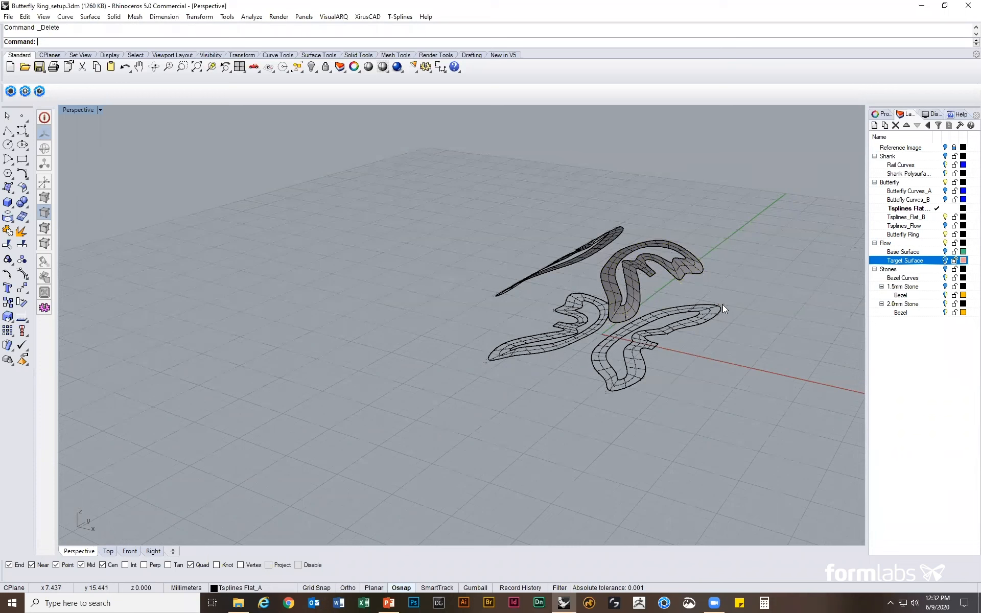
{"action": "left_click", "coordinate": [722, 304]}
{"action": "left_click", "coordinate": [726, 341]}
{"action": "left_click", "coordinate": [500, 358]}
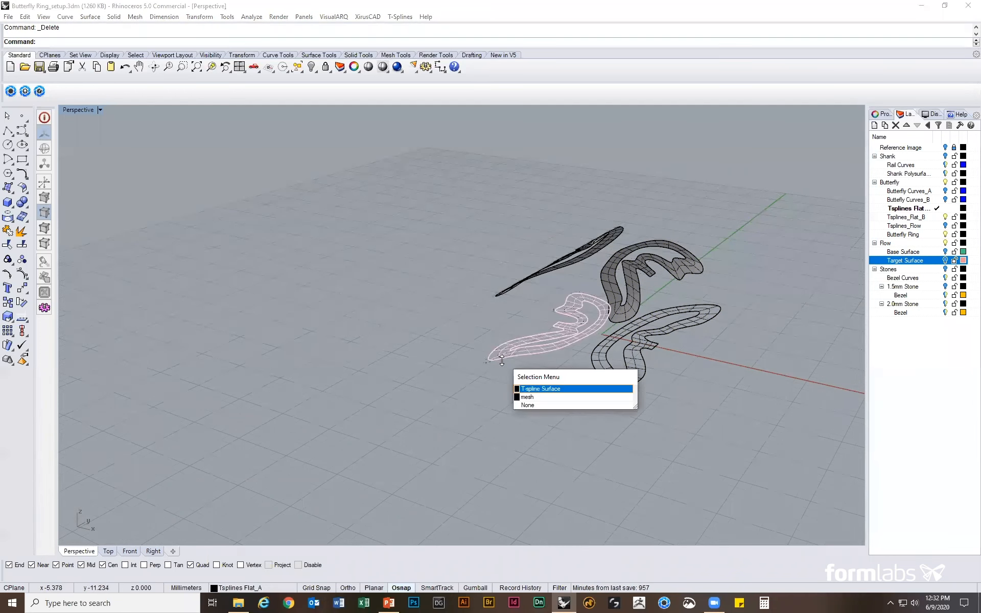
{"action": "left_click", "coordinate": [529, 405]}
Hide the two original flat wings so that only the curved wings are displayed.
{"action": "right_click_drag", "start_coordinate": [536, 375], "coordinate": [500, 295]}
{"action": "left_click", "coordinate": [499, 295]}
{"action": "left_click", "coordinate": [533, 332]}
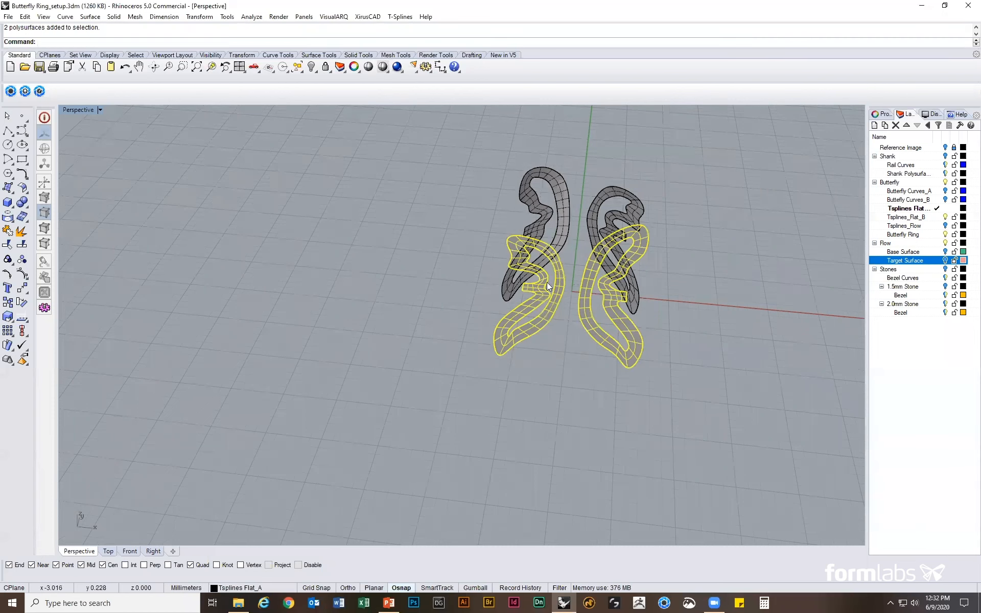
{"action": "type", "text": "Hide"}
{"action": "key", "text": "Return"}
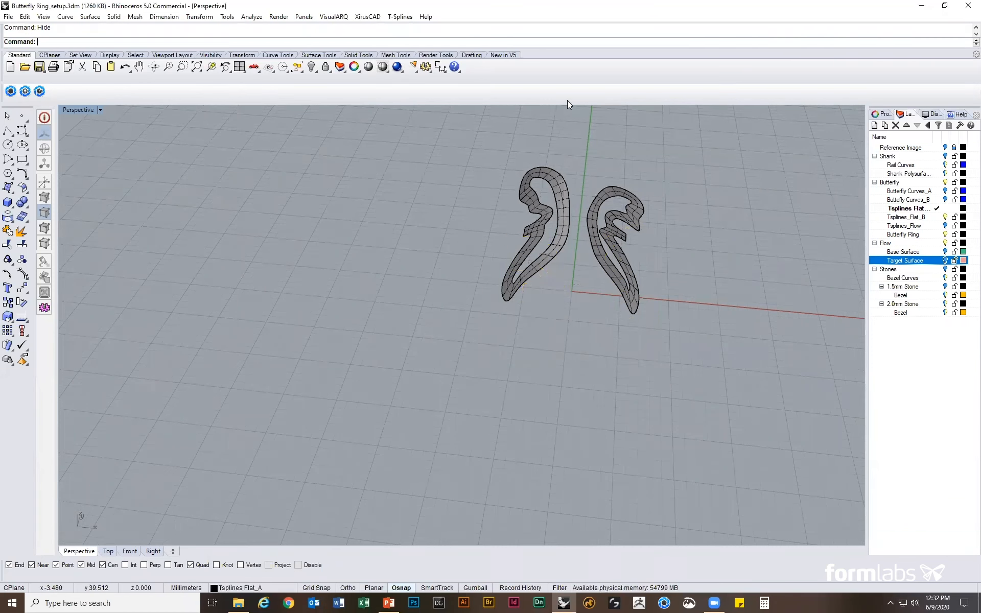
Thicken the curved wing nearest the positive X axis by 1.0 mm with tsThicken.
{"action": "right_click_drag", "start_coordinate": [647, 219], "coordinate": [566, 254]}
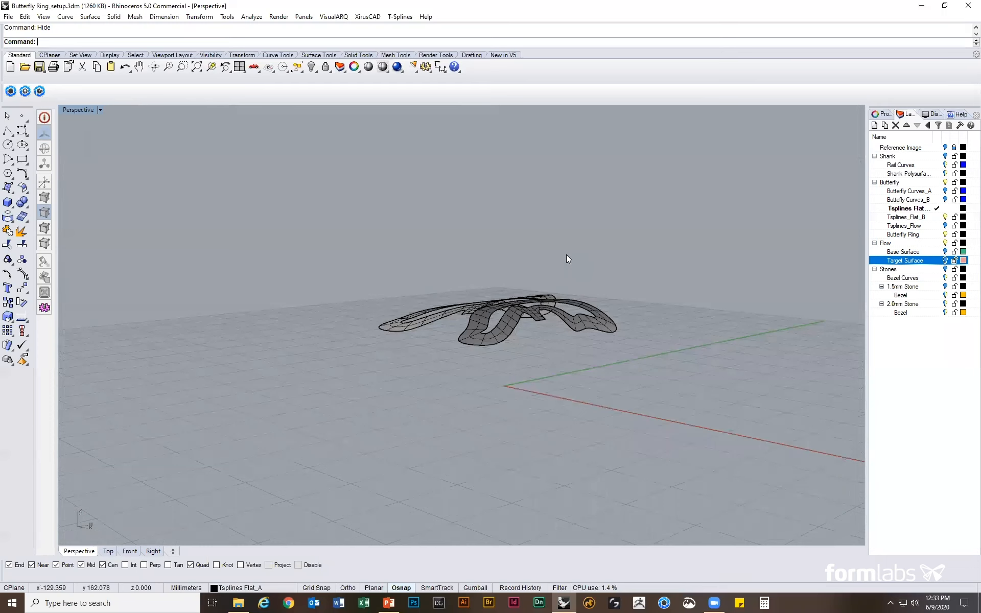
{"action": "right_click_drag", "start_coordinate": [566, 255], "coordinate": [432, 255]}
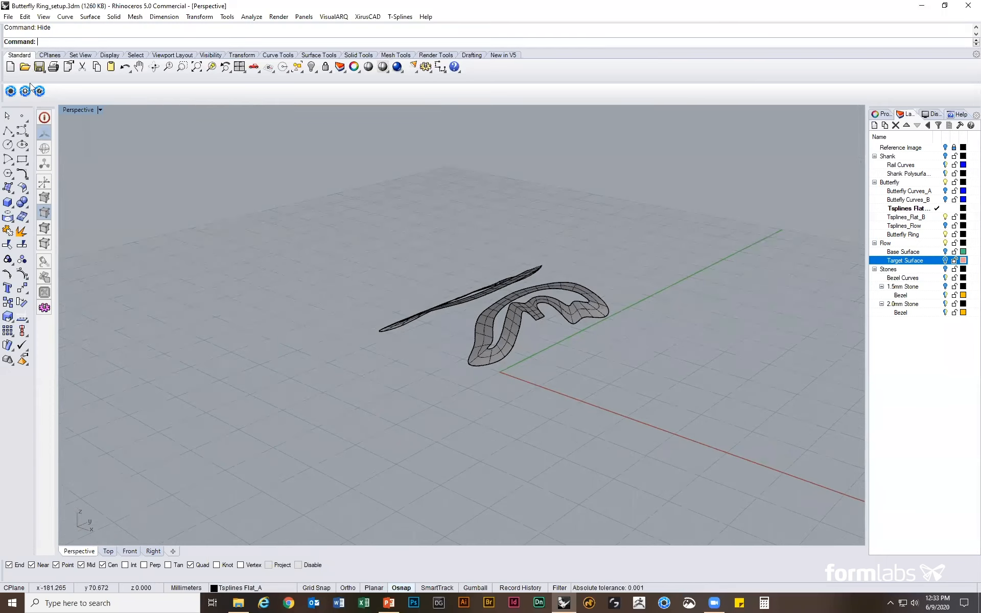
{"action": "left_click", "coordinate": [511, 323]}
{"action": "type", "text": "tsThicken"}
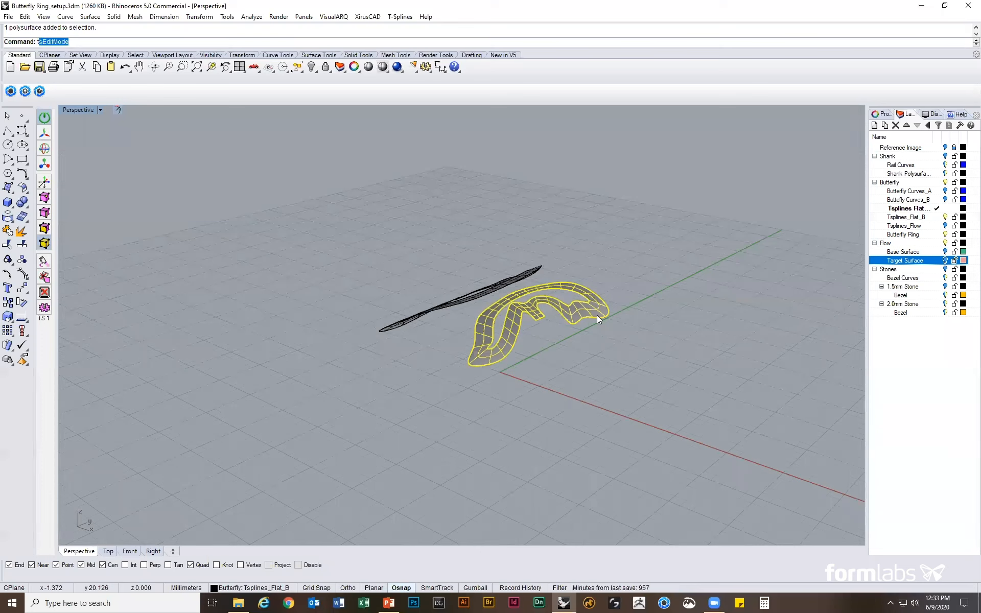
{"action": "key", "text": "Return"}
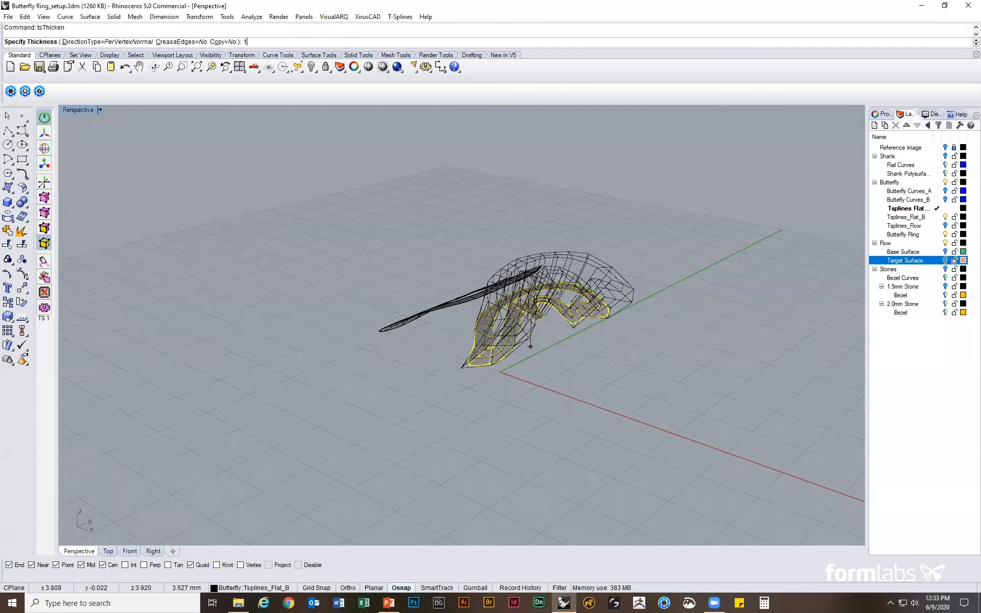
{"action": "key", "text": "Return"}
{"action": "left_click", "coordinate": [713, 380]}
Delete the end face of the short stub on the thickened wing to leave it open.
{"action": "right_click_drag", "start_coordinate": [649, 301], "coordinate": [511, 367]}
{"action": "right_click_drag", "start_coordinate": [453, 336], "coordinate": [381, 314]}
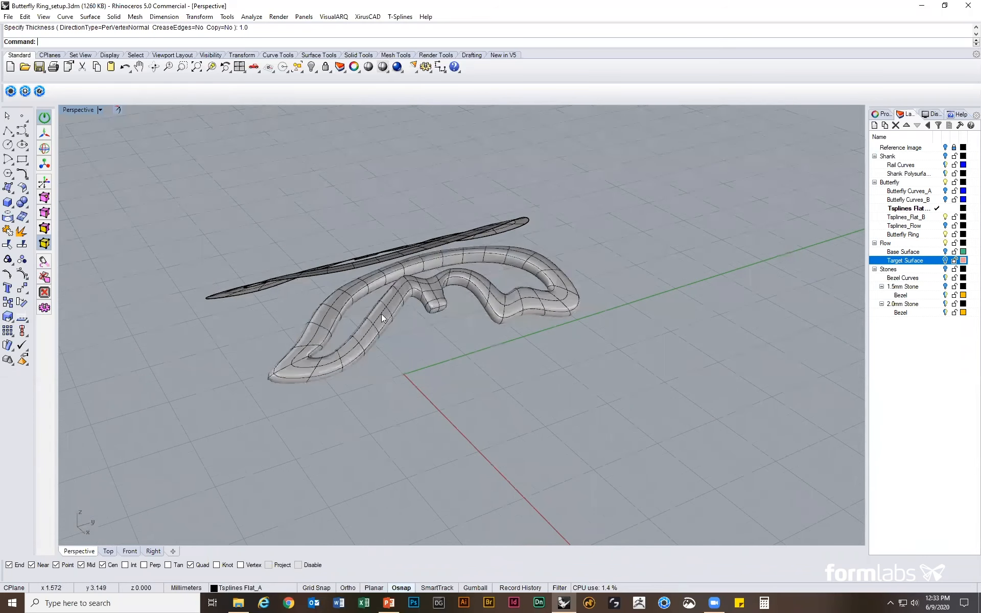
{"action": "scroll", "coordinate": [270, 264], "scroll_direction": "up", "scroll_amount": 3}
{"action": "key", "text": "d"}
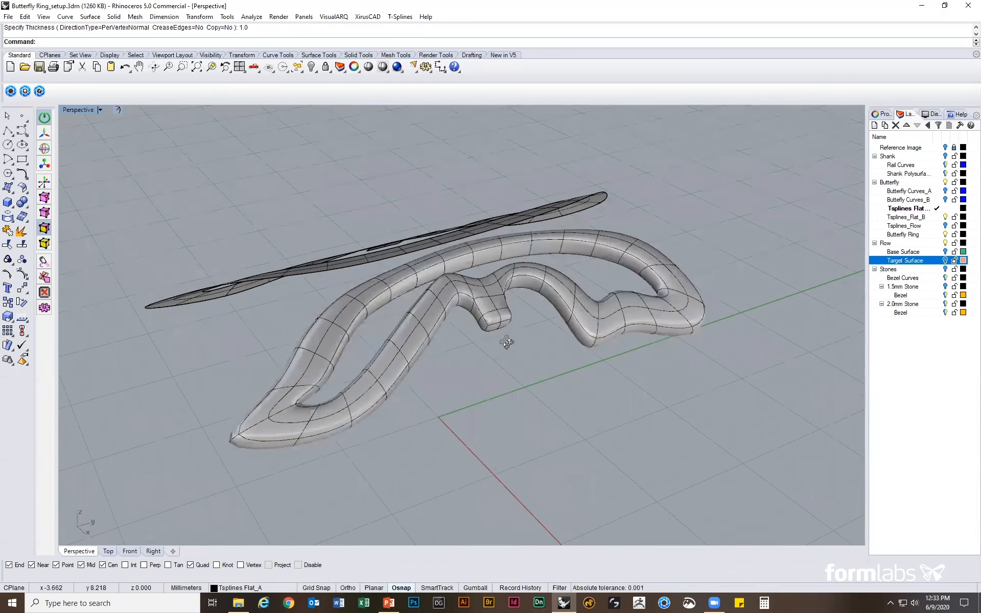
{"action": "right_click_drag", "start_coordinate": [506, 341], "coordinate": [489, 336]}
{"action": "scroll", "coordinate": [489, 336], "scroll_direction": "up", "scroll_amount": 4}
{"action": "left_click", "coordinate": [478, 331]}
{"action": "key", "text": "Delete"}
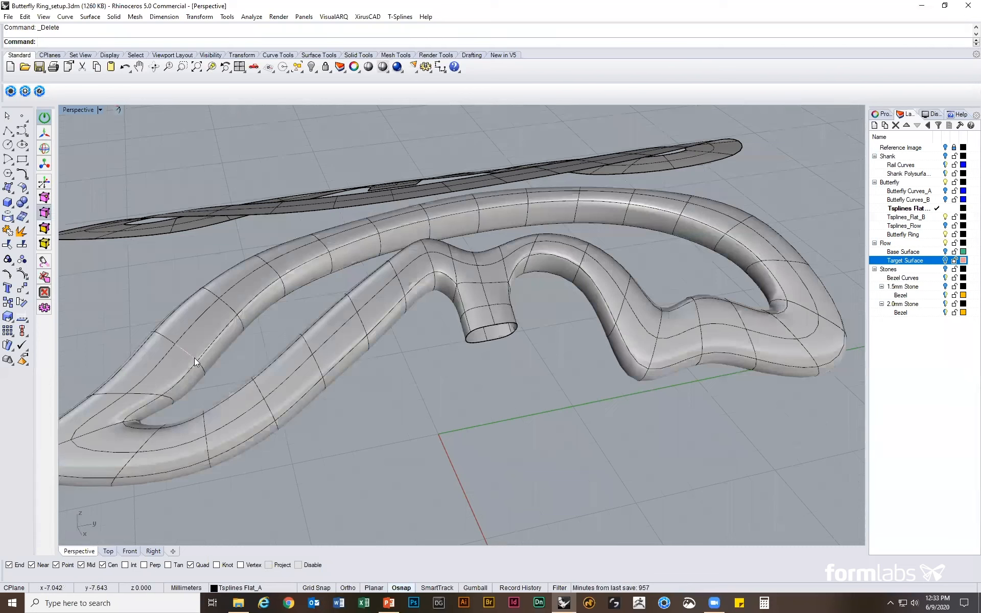
Translate the centre edge loop on the wing's upper side, together with the stub's centre edge, 0.5 mm along the Z handle.
{"action": "double_click", "coordinate": [190, 328]}
{"action": "left_click", "coordinate": [483, 277], "text": "shift"}
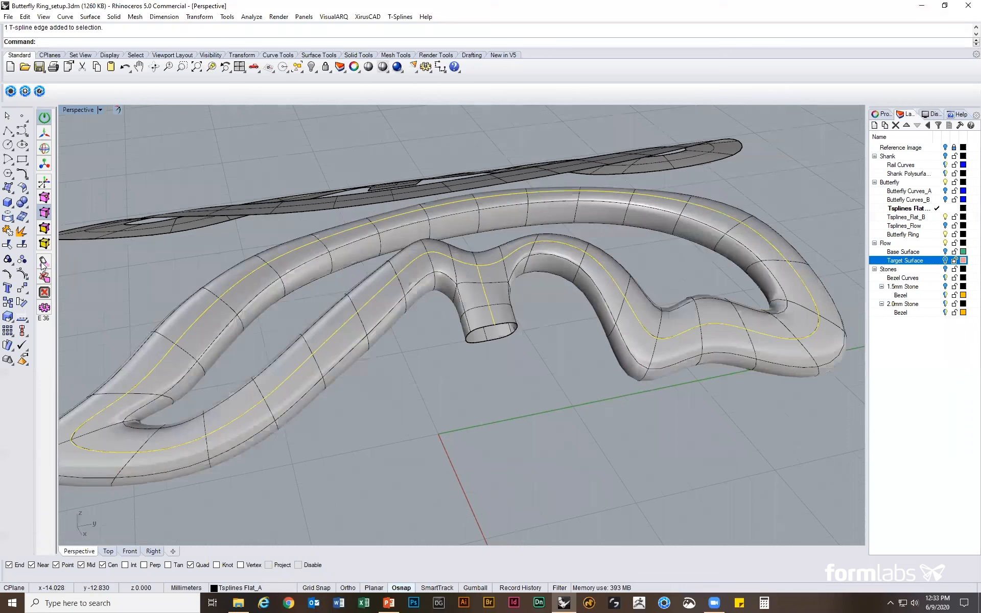
{"action": "left_click", "coordinate": [44, 134]}
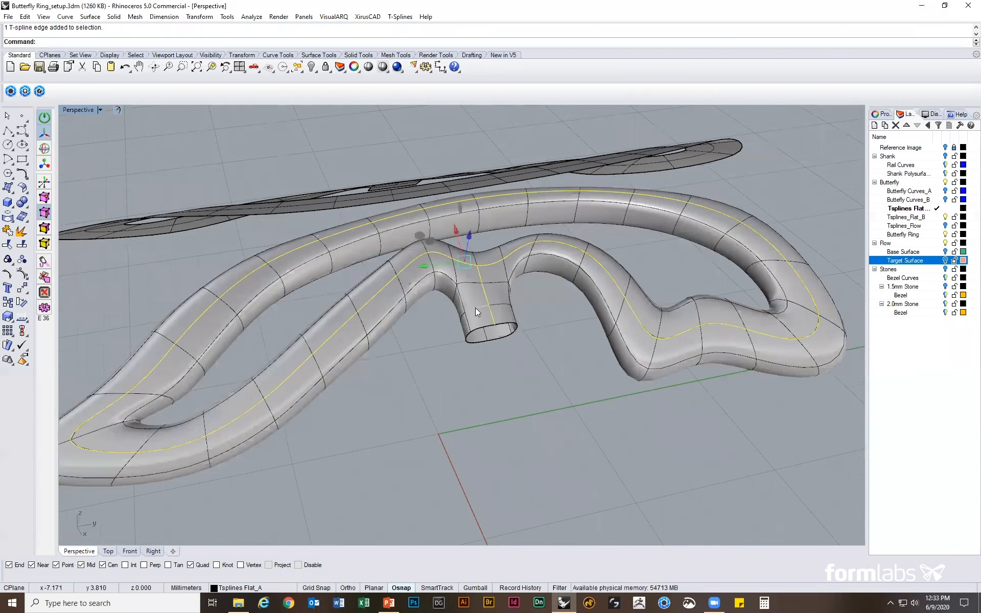
{"action": "right_click_drag", "start_coordinate": [475, 308], "coordinate": [519, 296]}
{"action": "left_click", "coordinate": [476, 225]}
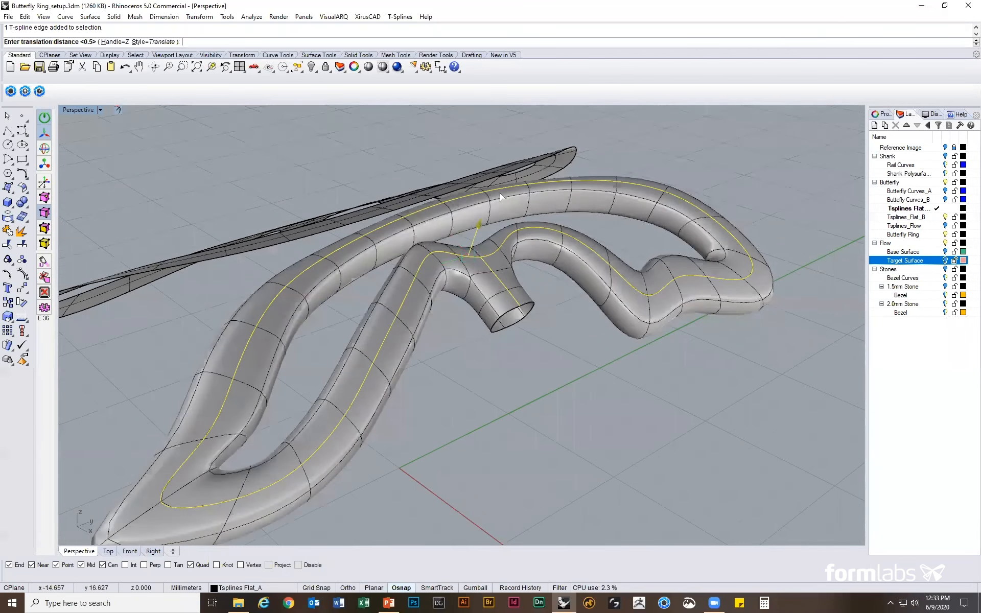
{"action": "type", "text": ".5"}
{"action": "key", "text": "Return"}
{"action": "right_click_drag", "start_coordinate": [512, 165], "coordinate": [592, 400]}
{"action": "key", "text": "Escape"}
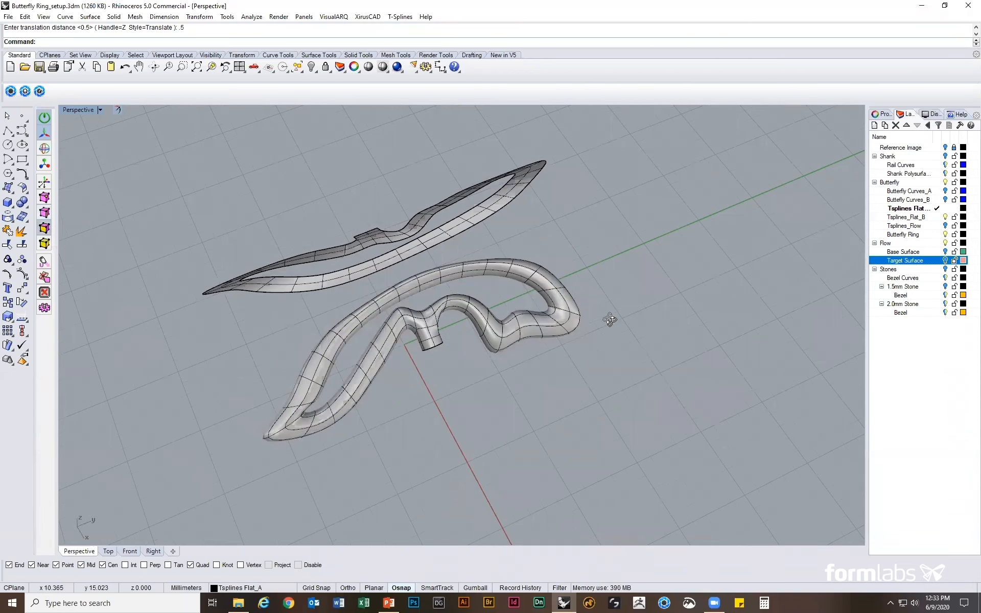
Select four upper faces at the wing's rounded tip and pull them slightly outward along the manipulator's blue axis.
{"action": "right_click_drag", "start_coordinate": [608, 317], "coordinate": [564, 332]}
{"action": "scroll", "coordinate": [564, 327], "scroll_direction": "up", "scroll_amount": 2}
{"action": "left_click", "coordinate": [567, 317]}
{"action": "left_click", "coordinate": [559, 343], "text": "shift"}
{"action": "left_click", "coordinate": [574, 369], "text": "shift"}
{"action": "left_click", "coordinate": [583, 333], "text": "shift"}
{"action": "right_click_drag", "start_coordinate": [654, 419], "coordinate": [632, 287]}
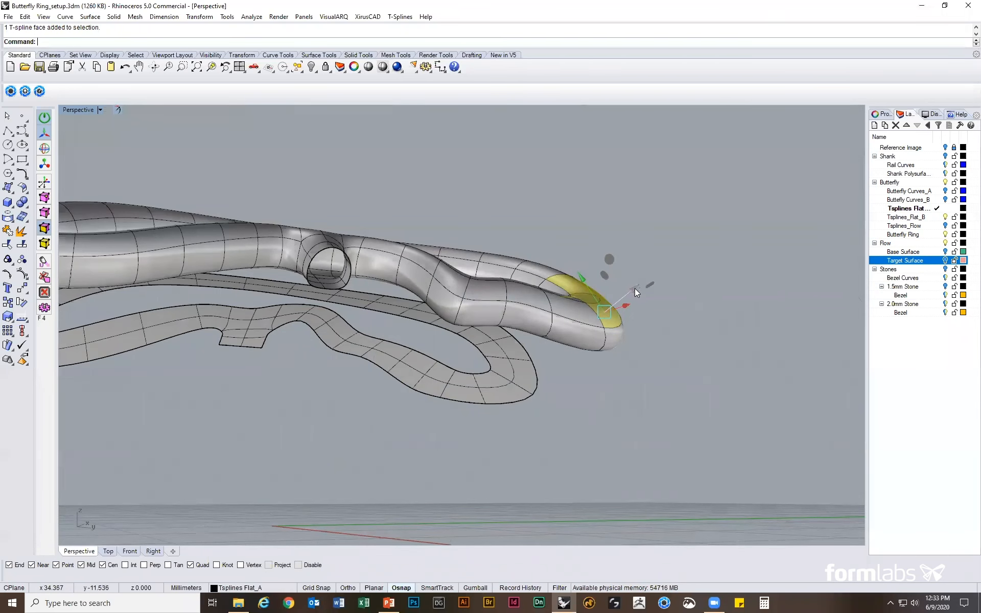
{"action": "left_click_drag", "start_coordinate": [634, 289], "coordinate": [640, 284]}
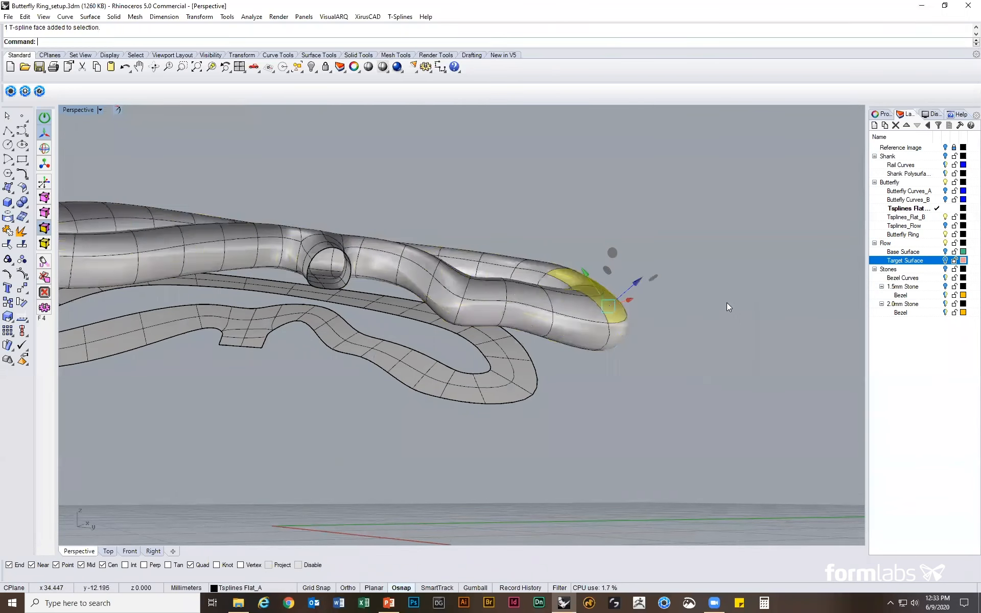
{"action": "left_click", "coordinate": [727, 304]}
Select three upper faces at the wing's pointed tip and pull them slightly outward.
{"action": "scroll", "coordinate": [680, 361], "scroll_direction": "down", "scroll_amount": 4}
{"action": "right_click_drag", "start_coordinate": [339, 389], "coordinate": [439, 424]}
{"action": "left_click", "coordinate": [324, 313]}
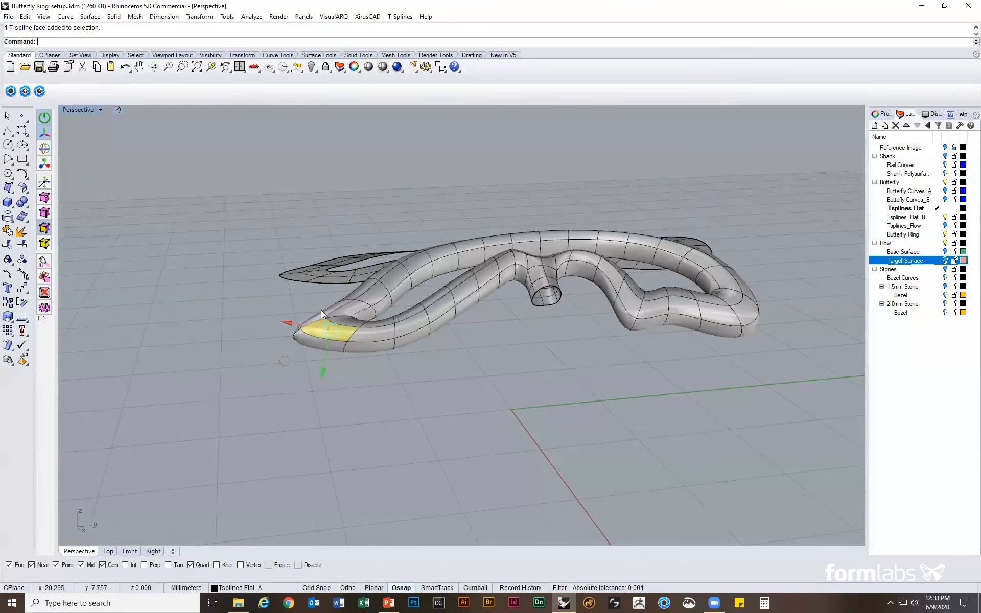
{"action": "left_click", "coordinate": [348, 307], "text": "shift"}
{"action": "left_click", "coordinate": [346, 313], "text": "shift"}
{"action": "left_click_drag", "start_coordinate": [317, 289], "coordinate": [316, 283]}
{"action": "key", "text": "Escape"}
Maximize the Top viewport and set it to Shaded display.
{"action": "double_click", "coordinate": [75, 111]}
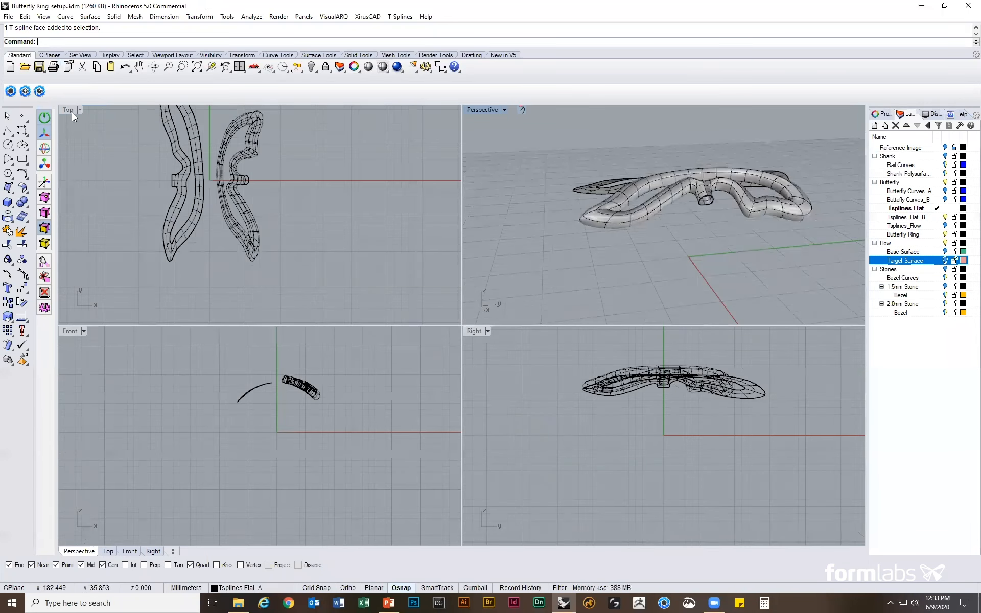
{"action": "double_click", "coordinate": [70, 109]}
{"action": "left_click", "coordinate": [70, 110]}
{"action": "left_click", "coordinate": [87, 146]}
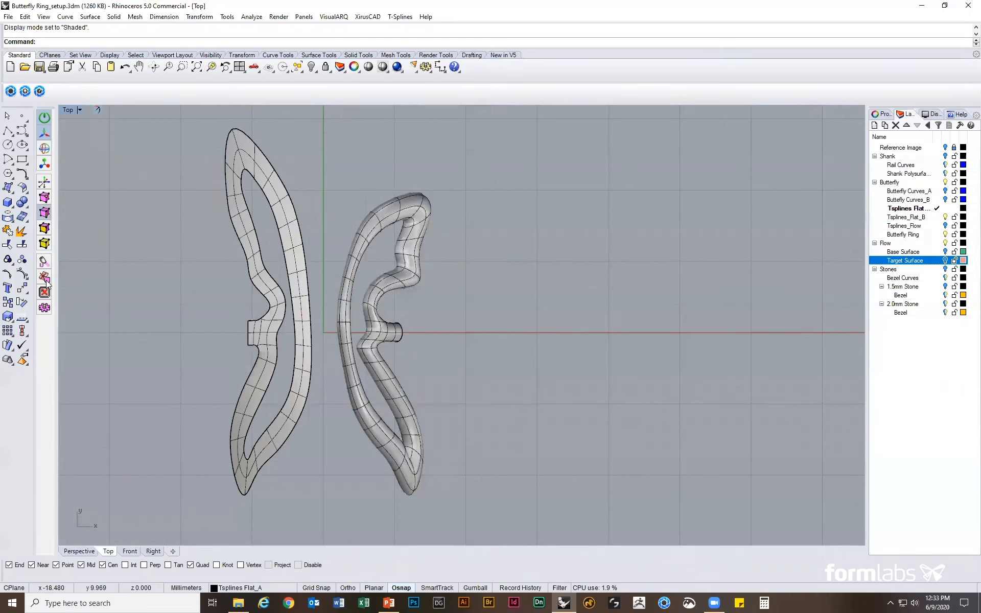
Adjust selected edges of the thickened wing near its stub to refine the outline in the Top view.
{"action": "scroll", "coordinate": [319, 278], "scroll_direction": "up", "scroll_amount": 2}
{"action": "left_click_drag", "start_coordinate": [319, 278], "coordinate": [364, 351]}
{"action": "key", "text": "Delete"}
{"action": "left_click_drag", "start_coordinate": [364, 269], "coordinate": [389, 260]}
{"action": "left_click", "coordinate": [423, 274]}
{"action": "left_click", "coordinate": [723, 240]}
Restore the four-viewport layout and maximize the Perspective viewport, with the thickened wing in view.
{"action": "double_click", "coordinate": [72, 111]}
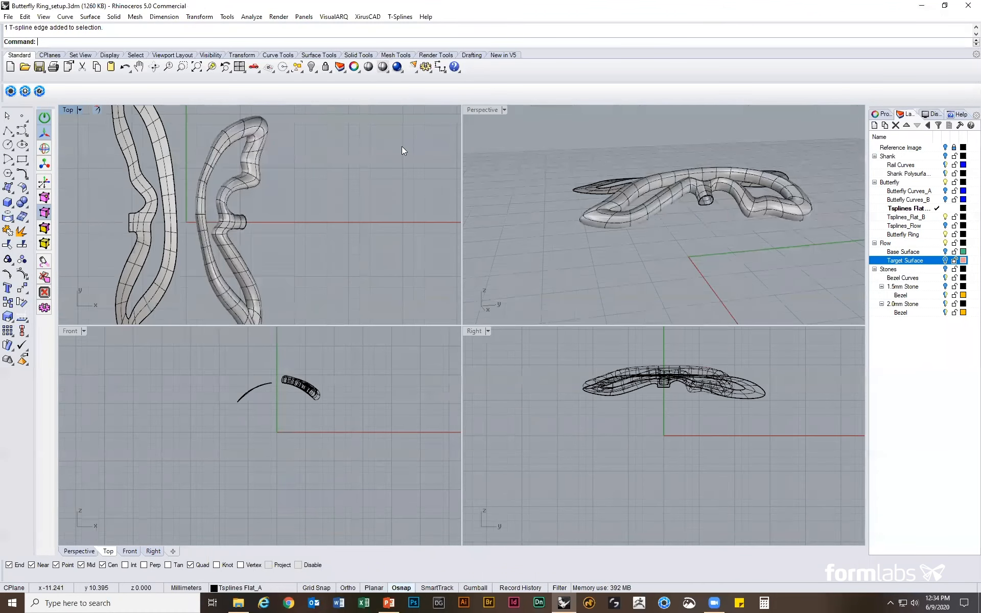
{"action": "double_click", "coordinate": [489, 108]}
{"action": "right_click_drag", "start_coordinate": [414, 296], "coordinate": [607, 284]}
Cage-edit the thickened wing using a bounding box in World coordinates, 4 points in X, Y and Z, and the Global region.
{"action": "type", "text": "CageE"}
{"action": "key", "text": "Return"}
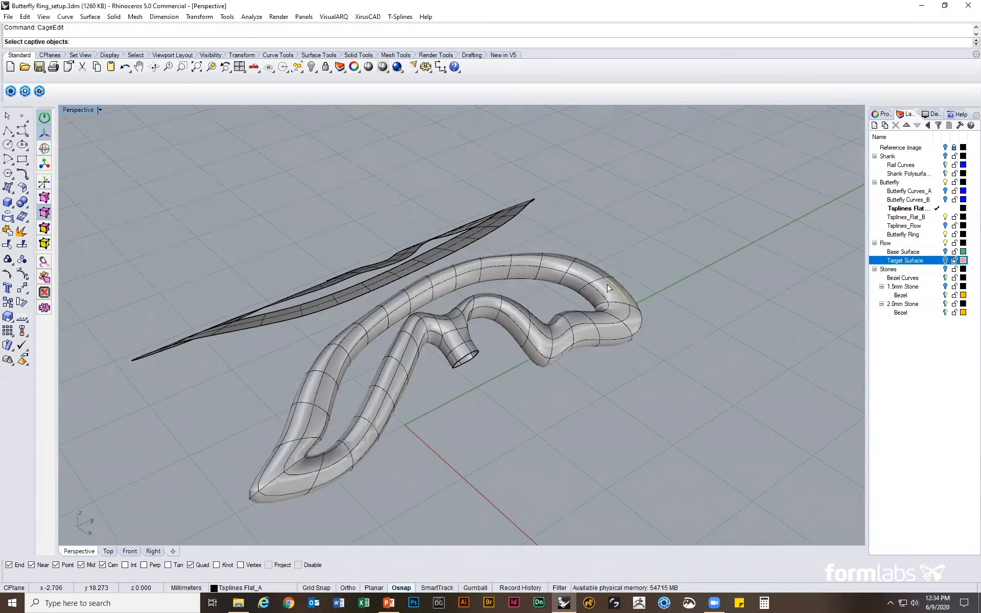
{"action": "right_click_drag", "start_coordinate": [609, 289], "coordinate": [676, 346]}
{"action": "left_click", "coordinate": [624, 356]}
{"action": "right_click_drag", "start_coordinate": [722, 386], "coordinate": [737, 306]}
{"action": "key", "text": "Return"}
{"action": "key", "text": "Return"}
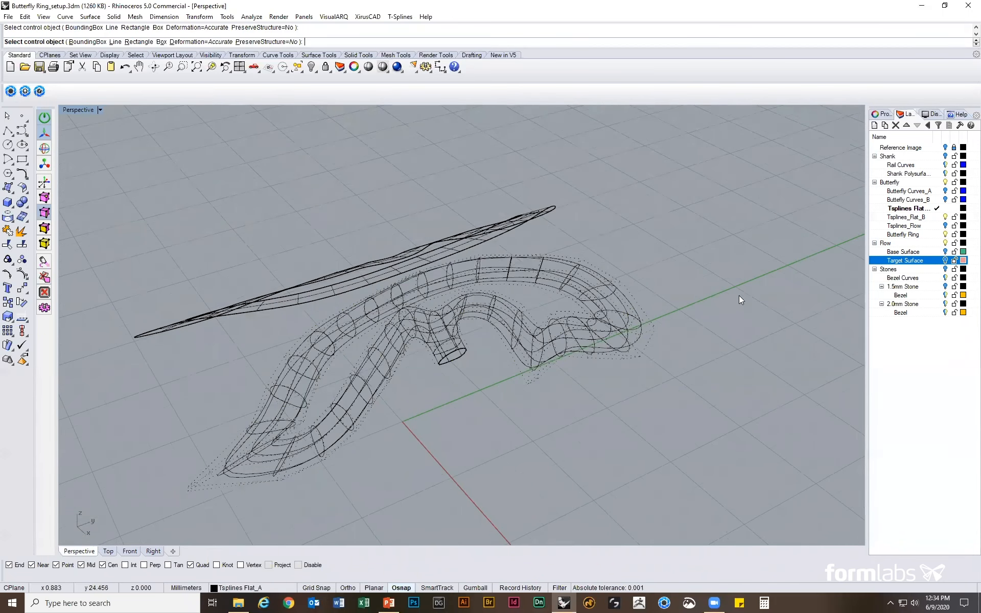
{"action": "key", "text": "Return"}
{"action": "left_click", "coordinate": [590, 272]}
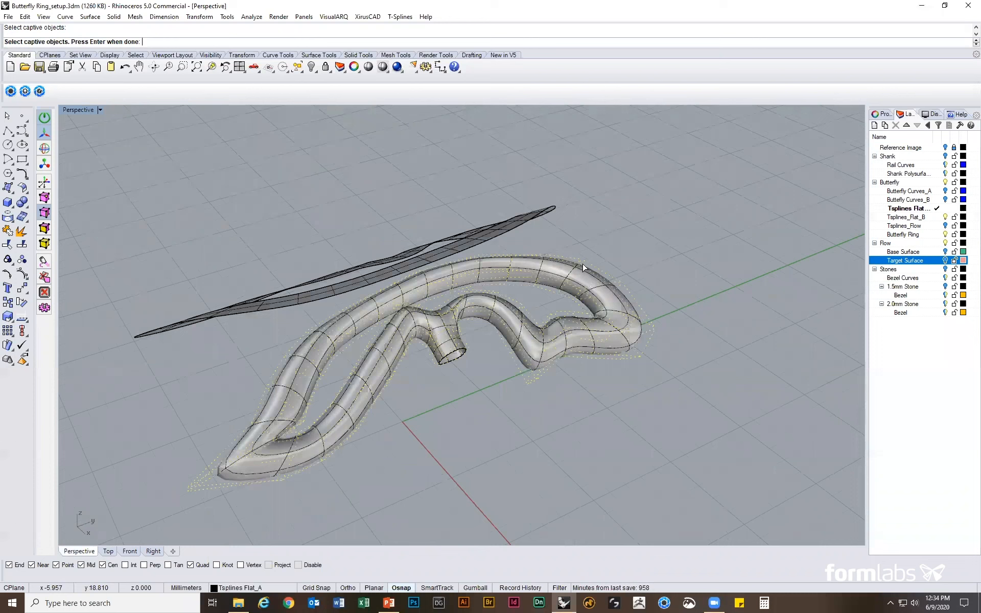
{"action": "key", "text": "Return"}
{"action": "key", "text": "Return"}
{"action": "key", "text": "Return"}
{"action": "key", "text": "Return"}
{"action": "key", "text": "Return"}
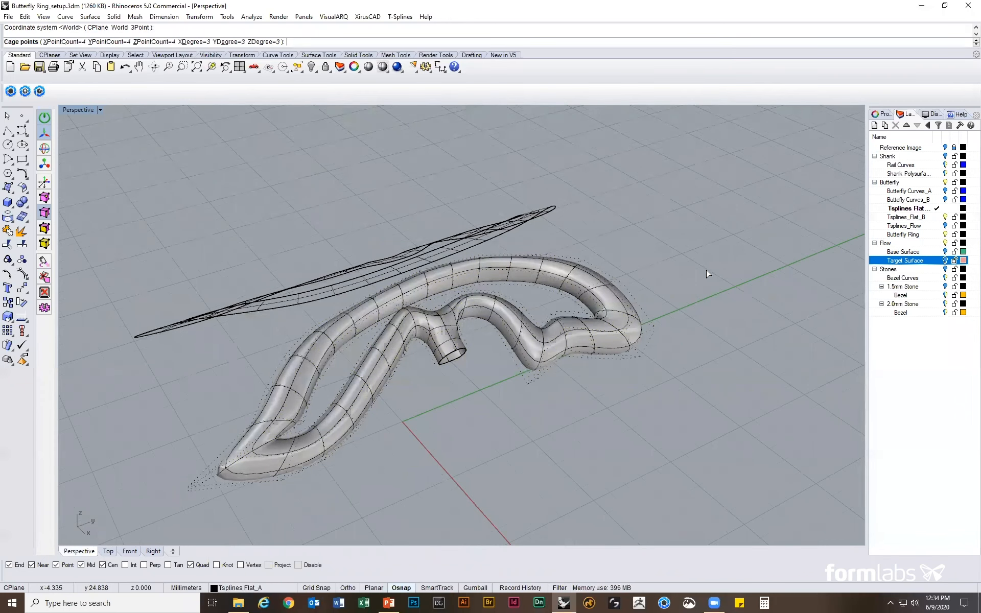
Select a group of control points on the cage around the thickened wing and clear the selection.
{"action": "right_click_drag", "start_coordinate": [700, 300], "coordinate": [585, 303]}
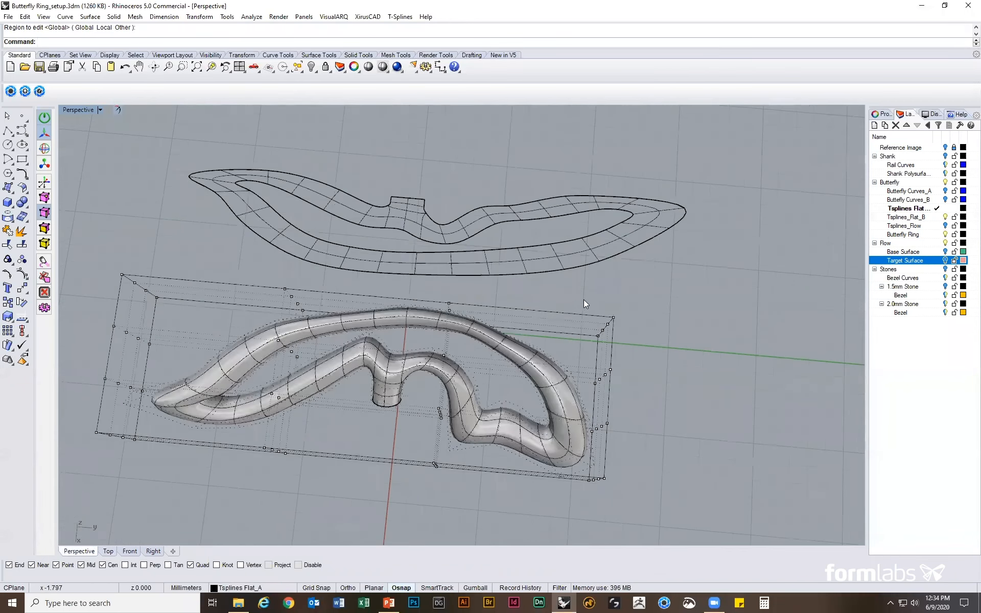
{"action": "left_click_drag", "start_coordinate": [626, 392], "coordinate": [651, 525]}
{"action": "right_click_drag", "start_coordinate": [650, 402], "coordinate": [636, 307]}
{"action": "scroll", "coordinate": [636, 306], "scroll_direction": "down", "scroll_amount": 5}
{"action": "key", "text": "Escape"}
{"action": "key", "text": "Escape"}
{"action": "right_click_drag", "start_coordinate": [575, 296], "coordinate": [599, 315]}
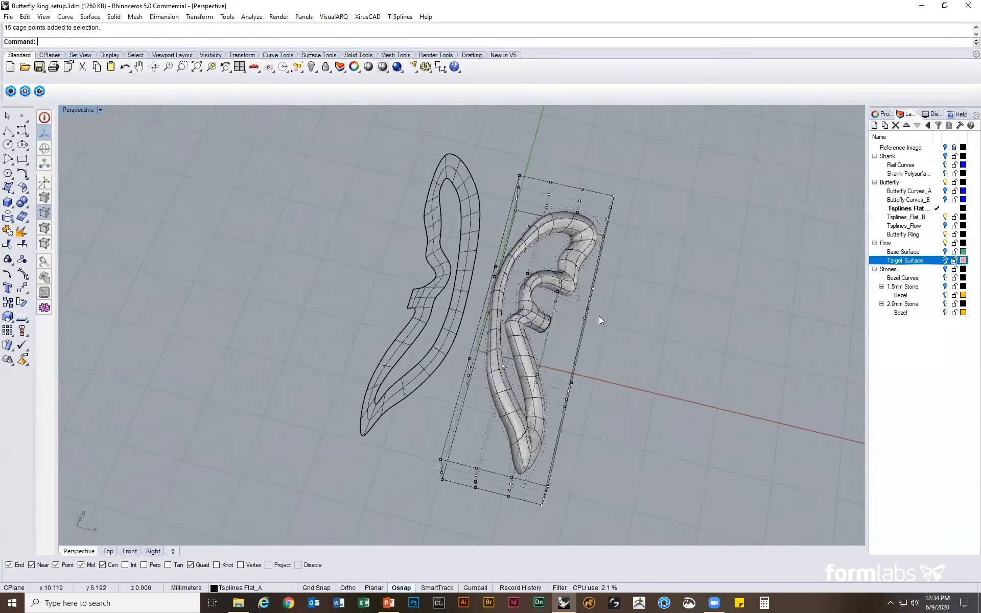
Delete the control cage from around the thickened wing.
{"action": "left_click", "coordinate": [587, 307]}
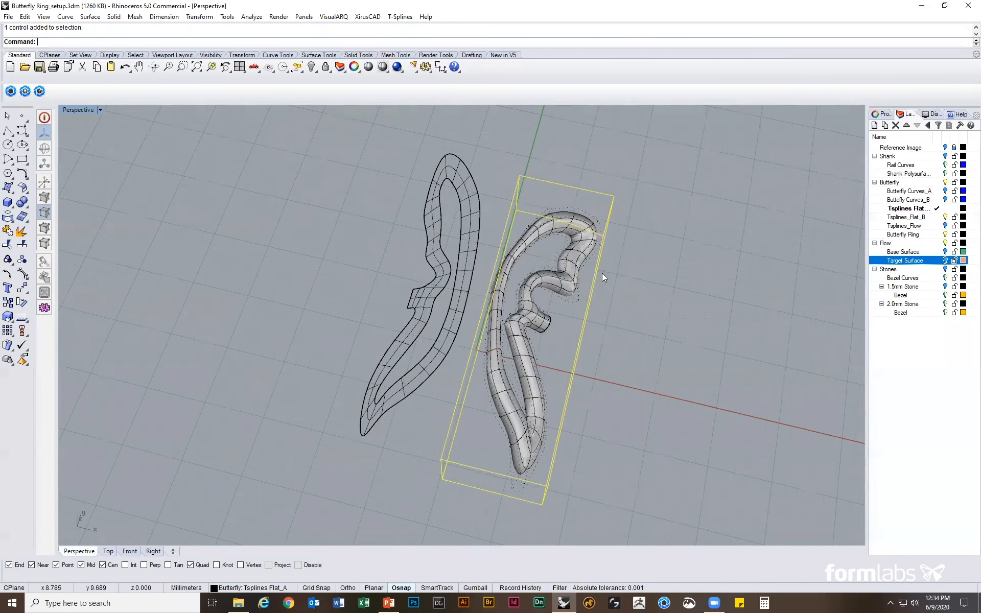
{"action": "key", "text": "Delete"}
{"action": "right_click_drag", "start_coordinate": [594, 297], "coordinate": [572, 304]}
{"action": "left_click", "coordinate": [572, 305]}
{"action": "key", "text": "Delete"}
Make Tsplines_Flow the current layer and turn off the Tsplines Flat_A and Tsplines_Flat_B layers.
{"action": "double_click", "coordinate": [933, 226]}
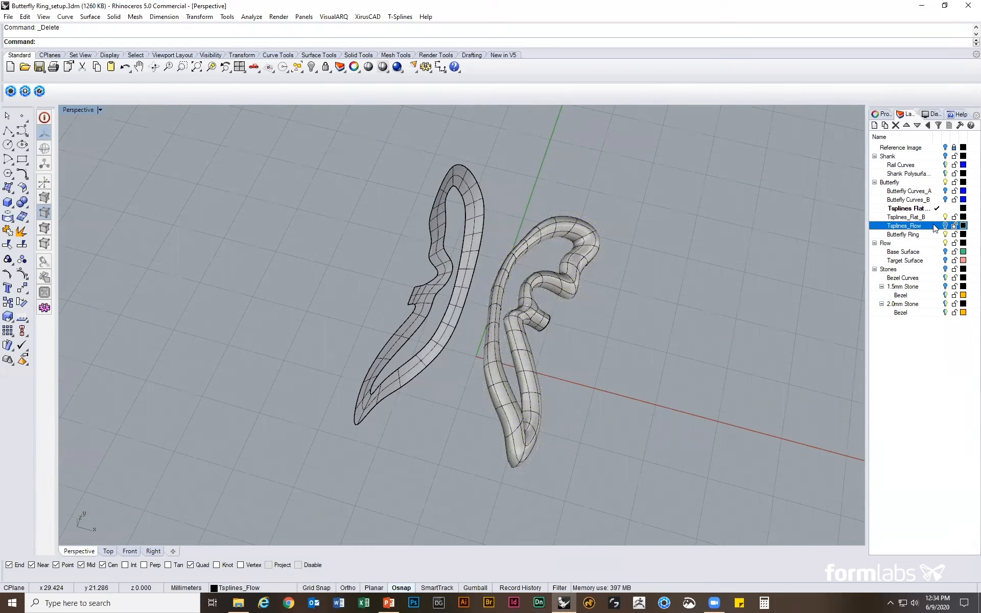
{"action": "left_click", "coordinate": [945, 209]}
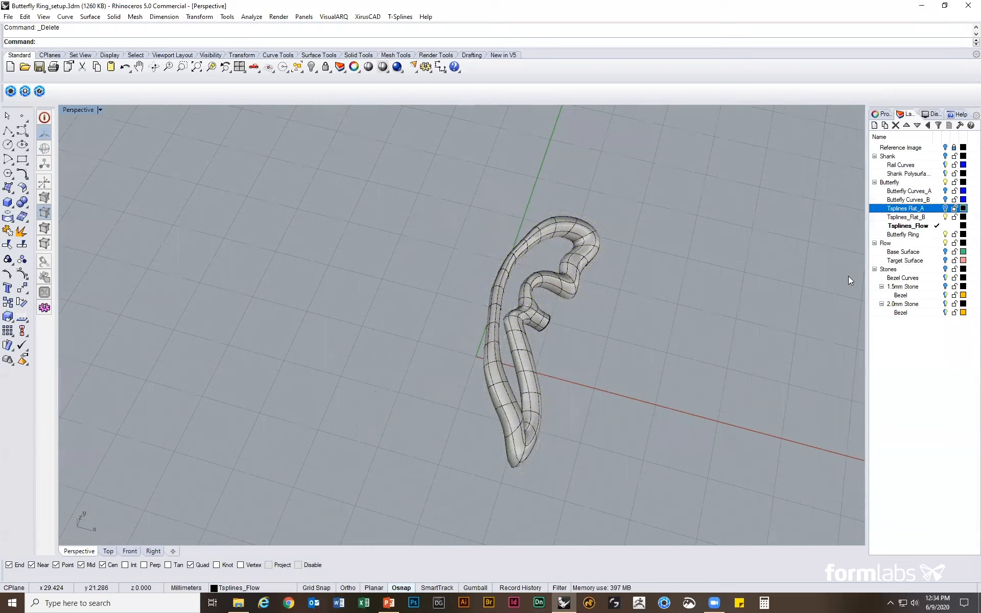
{"action": "left_click", "coordinate": [945, 217]}
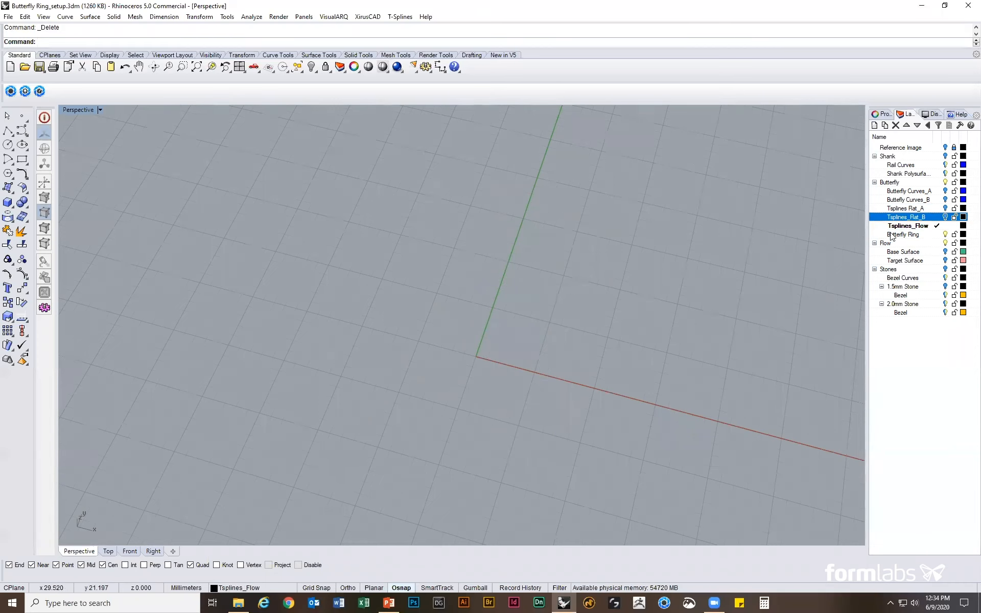
Show all hidden objects so both finished thickened wings can be worked on.
{"action": "key", "text": "ctrl+alt+h"}
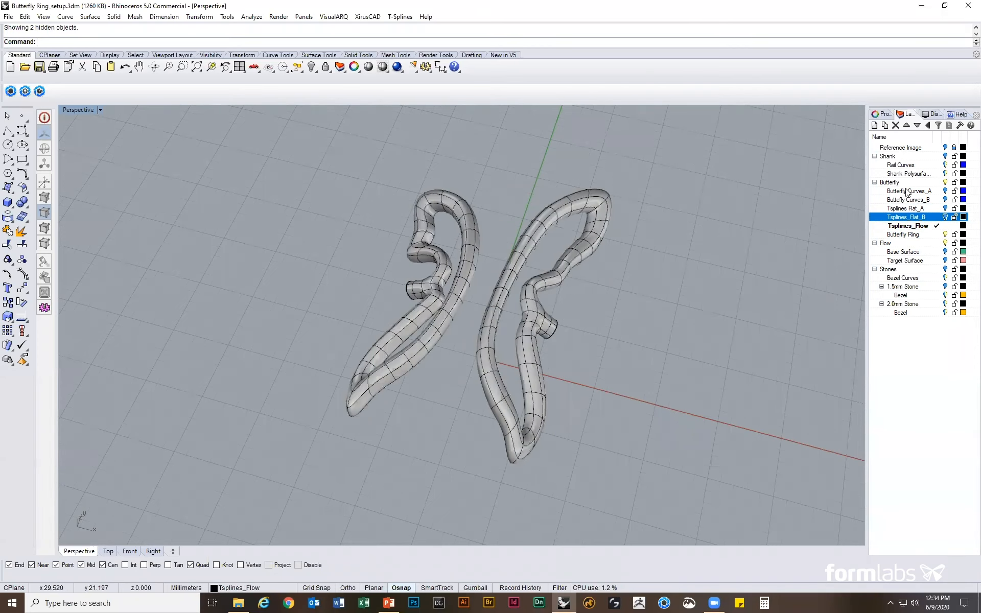
{"action": "right_click_drag", "start_coordinate": [635, 320], "coordinate": [574, 385]}
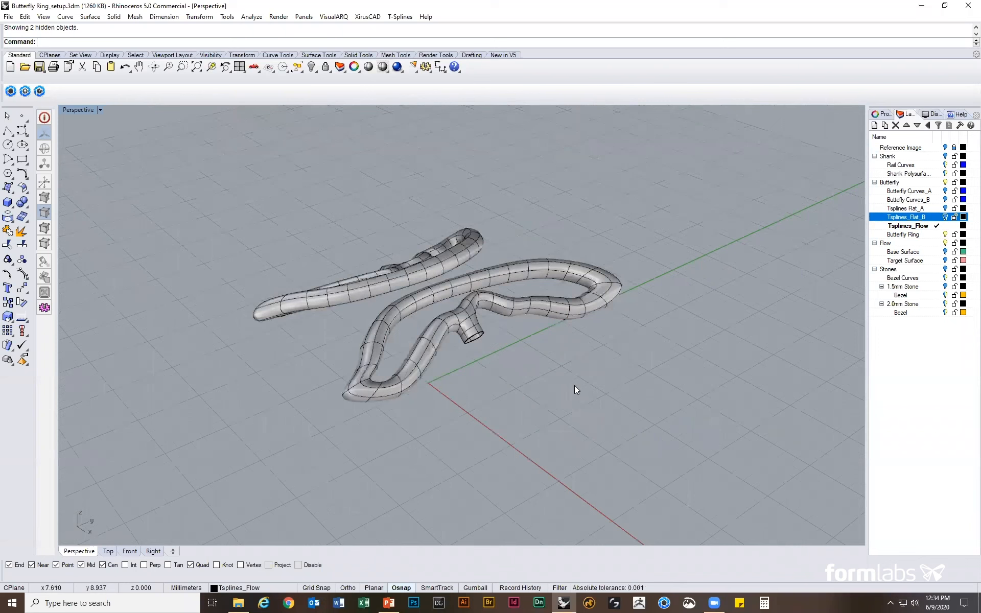
{"action": "right_click_drag", "start_coordinate": [477, 397], "coordinate": [503, 400]}
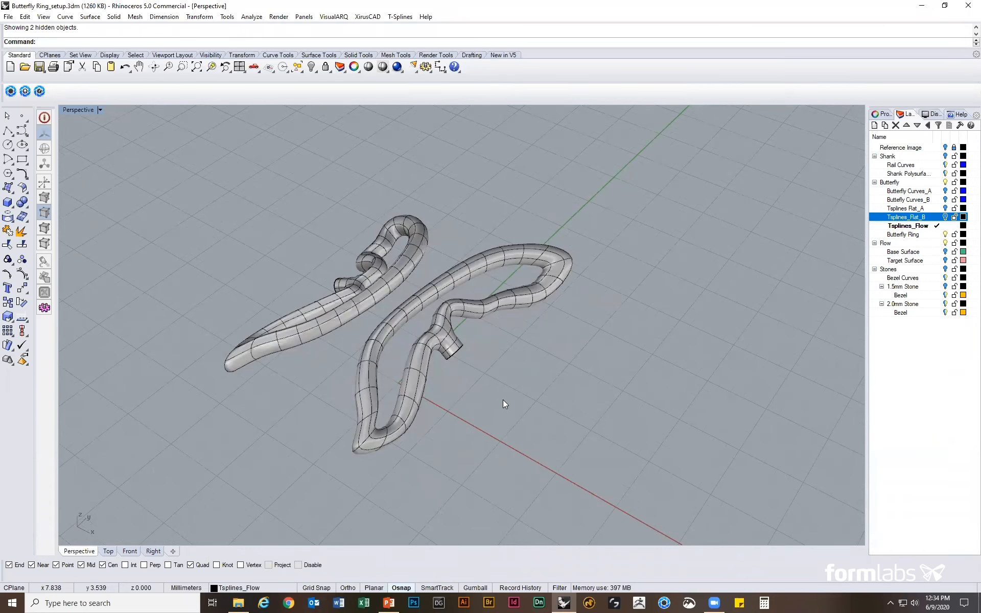
Duplicate both thickened wings in place and assign the copies to the Butterfly Ring layer.
{"action": "left_click", "coordinate": [440, 350]}
{"action": "left_click", "coordinate": [349, 303], "text": "shift"}
{"action": "key", "text": "ctrl+c"}
{"action": "key", "text": "ctrl+v"}
{"action": "left_click", "coordinate": [883, 114]}
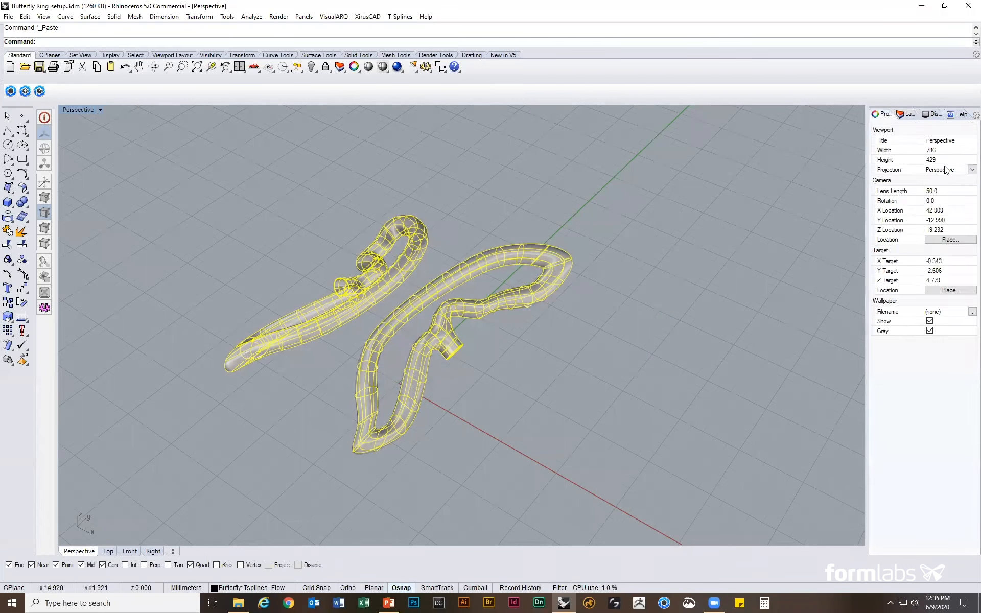
{"action": "left_click", "coordinate": [943, 175]}
{"action": "left_click", "coordinate": [942, 274]}
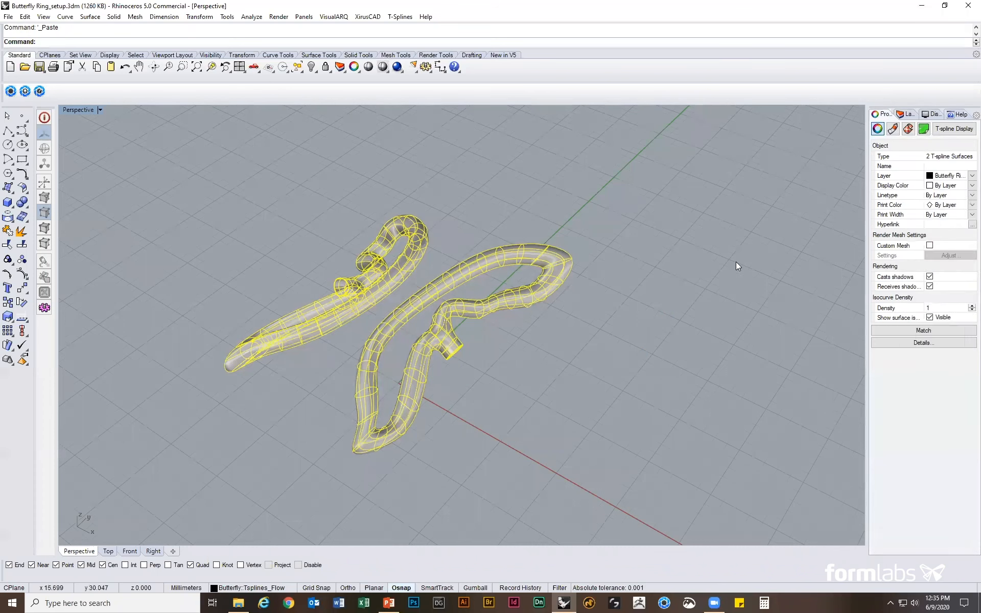
{"action": "left_click", "coordinate": [736, 266]}
Make Butterfly Ring the current layer and turn off the Tsplines_Flow layer.
{"action": "left_click", "coordinate": [905, 114]}
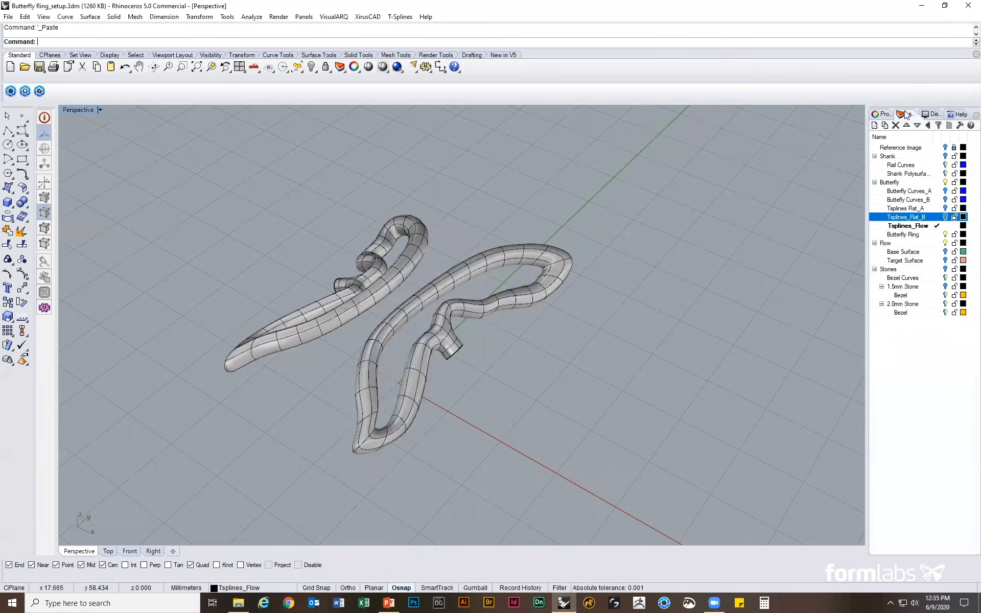
{"action": "left_click", "coordinate": [937, 234]}
{"action": "left_click", "coordinate": [947, 225]}
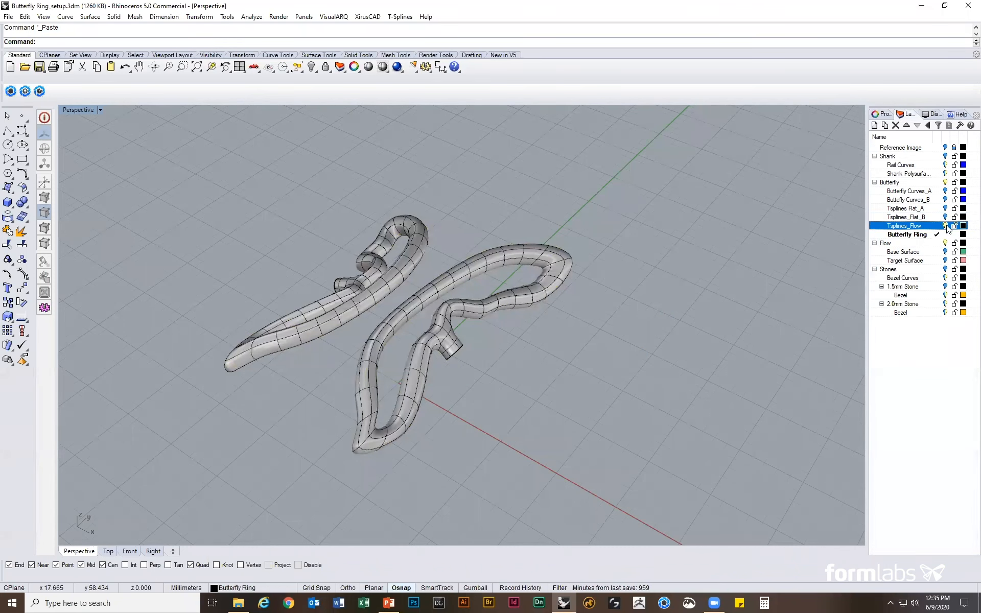
Convert both wing copies from T-splines to Rhino surfaces with tsConvertToRhinosurf.
{"action": "left_click", "coordinate": [542, 291]}
{"action": "left_click", "coordinate": [398, 262], "text": "shift"}
{"action": "type", "text": "tsCon"}
{"action": "key", "text": "Return"}
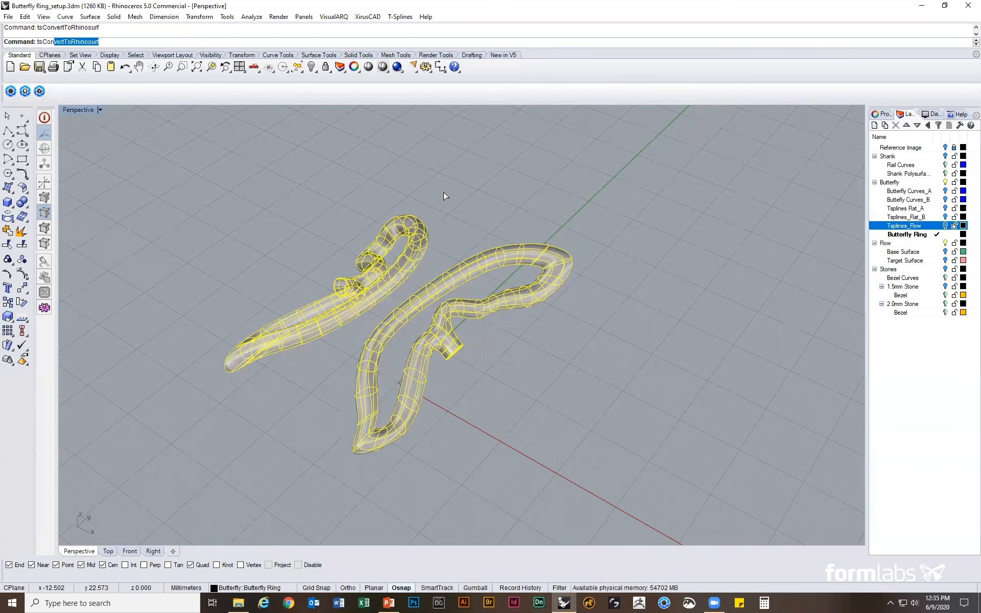
{"action": "key", "text": "Return"}
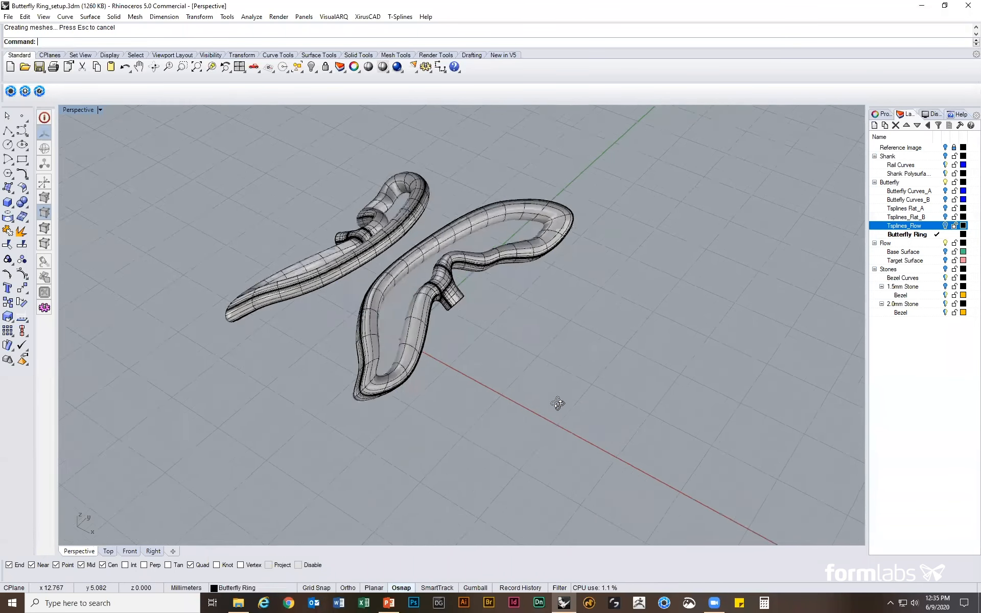
{"action": "right_click_drag", "start_coordinate": [558, 403], "coordinate": [571, 418]}
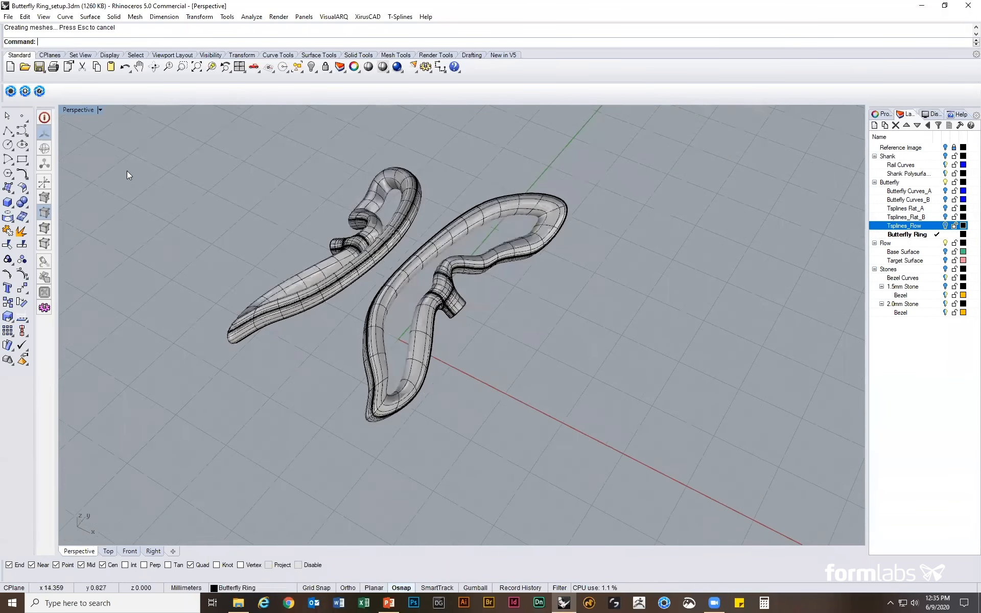
{"action": "left_click", "coordinate": [45, 118]}
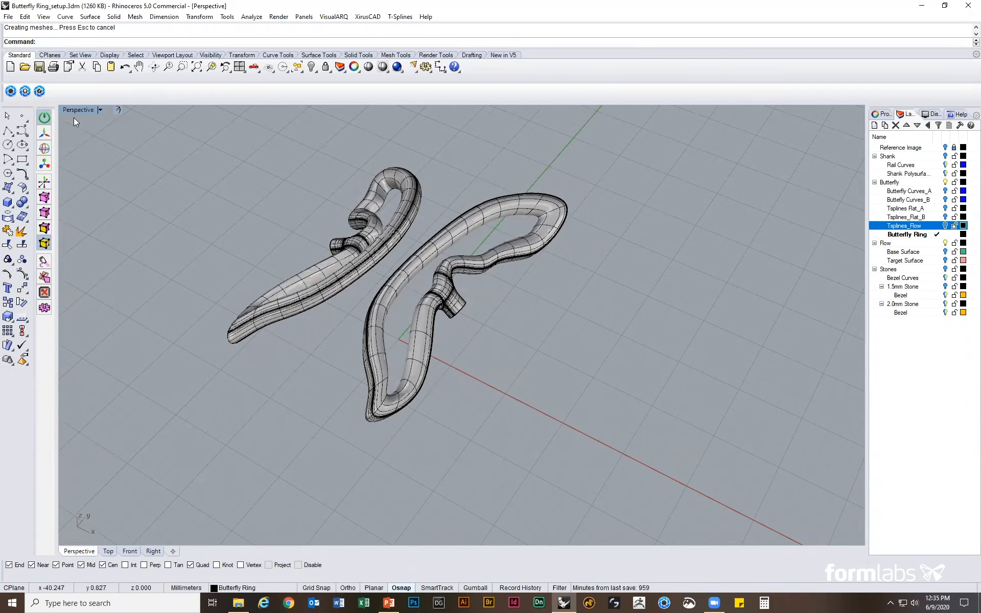
{"action": "left_click", "coordinate": [44, 118]}
Turn on the Shank layer and unlock its locked arc curve with the Unlock command.
{"action": "right_click_drag", "start_coordinate": [285, 233], "coordinate": [857, 244]}
{"action": "left_click", "coordinate": [945, 156]}
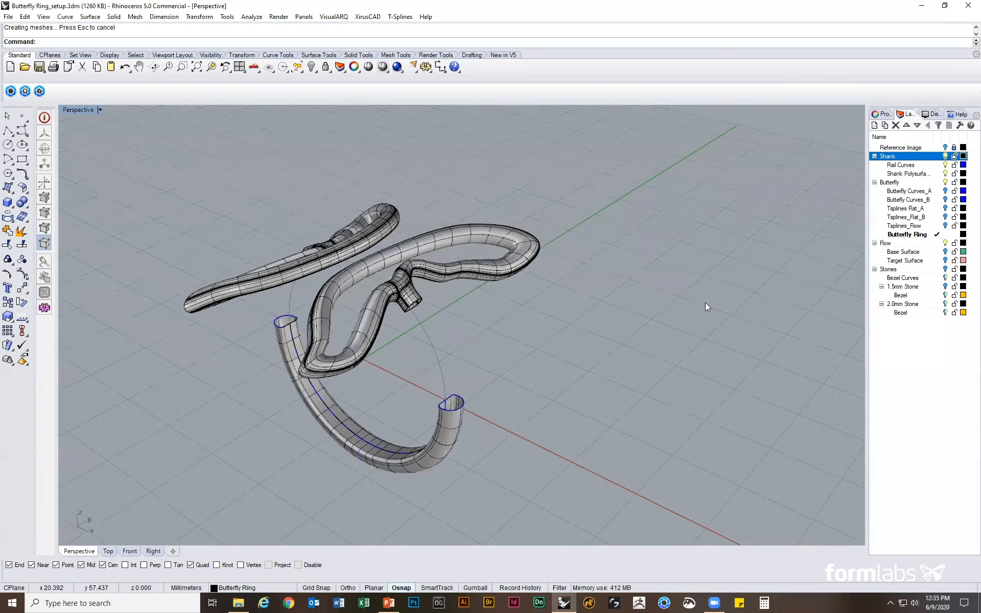
{"action": "right_click_drag", "start_coordinate": [569, 363], "coordinate": [570, 355]}
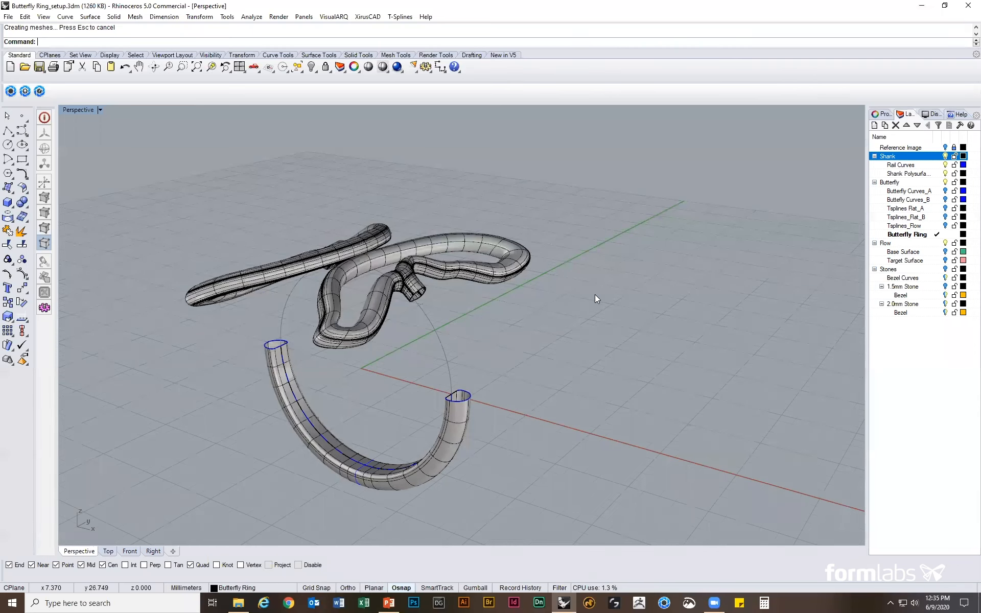
{"action": "right_click_drag", "start_coordinate": [512, 317], "coordinate": [460, 333]}
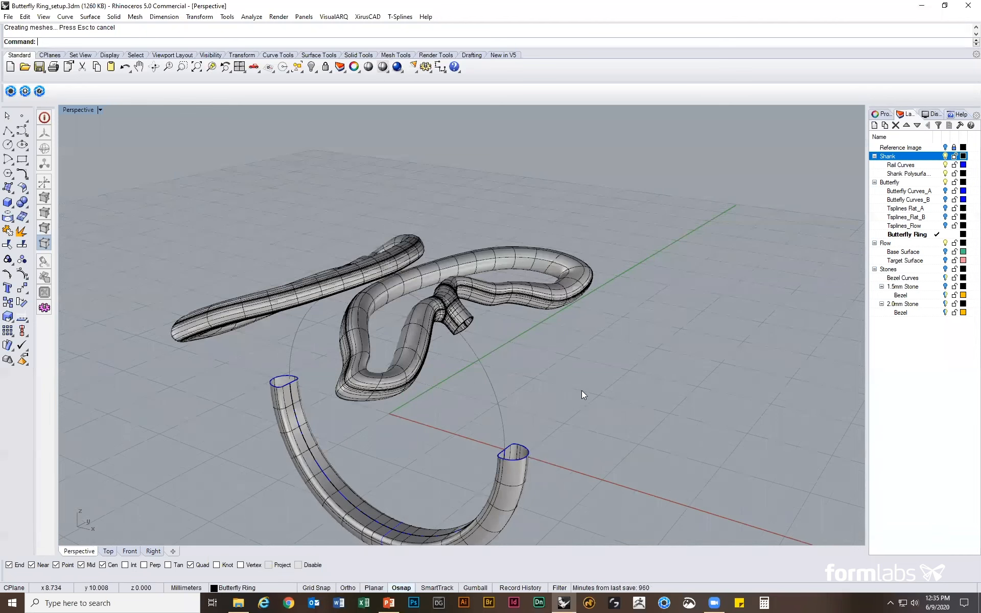
{"action": "type", "text": "Unlock"}
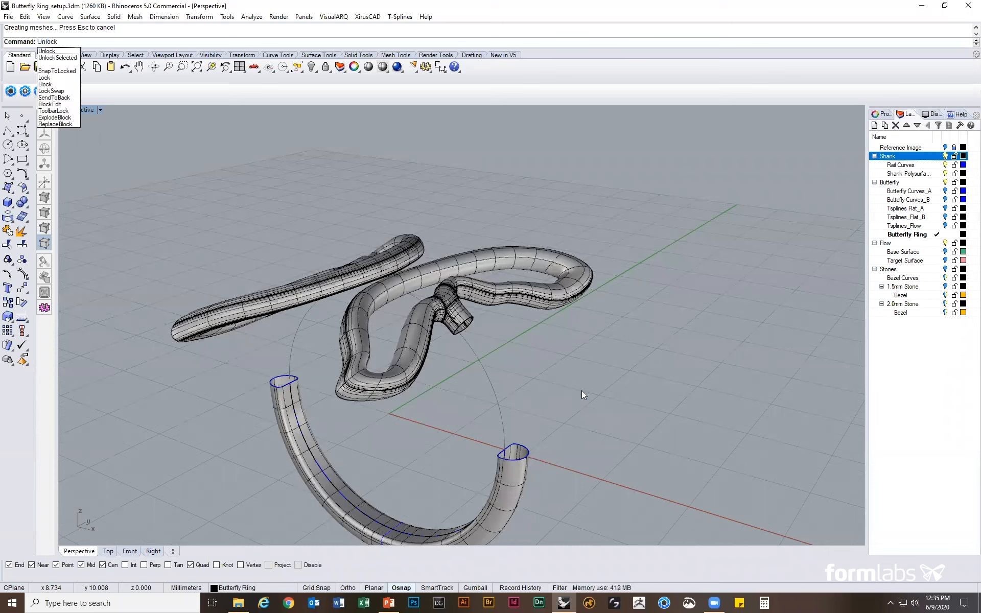
{"action": "key", "text": "Return"}
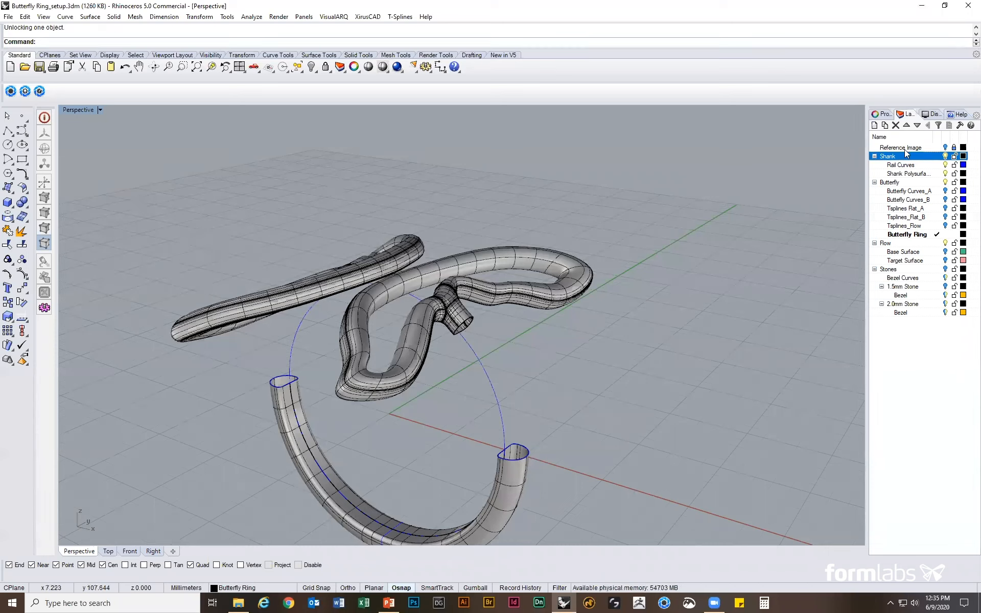
Make Rail Curves the current layer and duplicate the open borders of both wing polysurfaces with DupBorder.
{"action": "double_click", "coordinate": [919, 165]}
{"action": "left_click", "coordinate": [493, 306]}
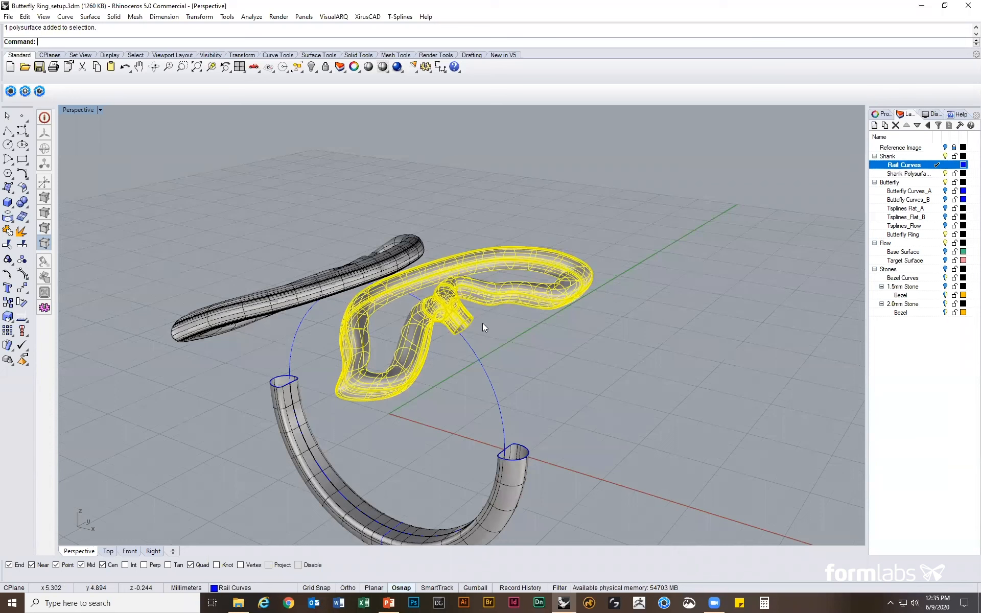
{"action": "left_click", "coordinate": [513, 365]}
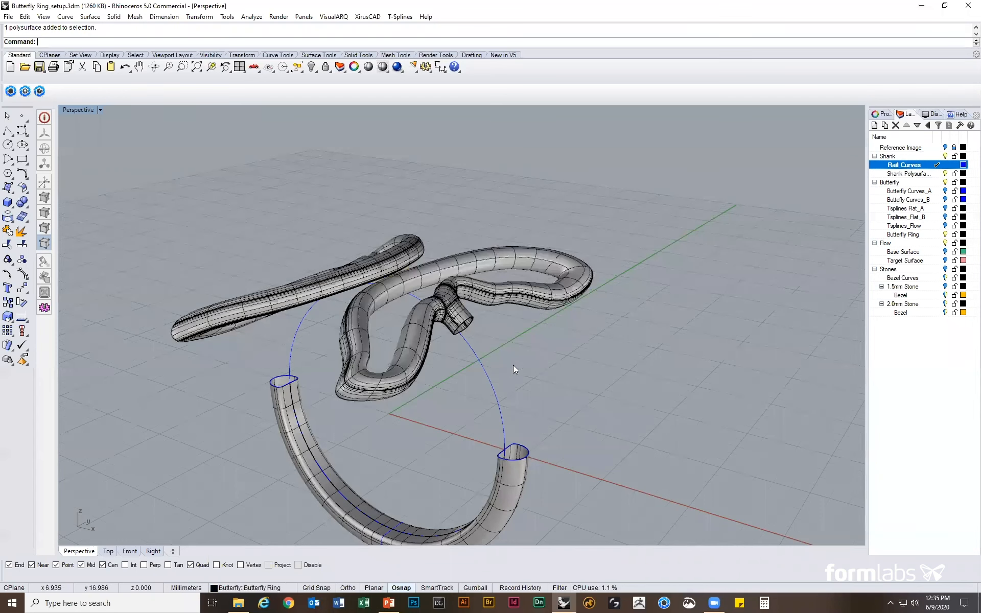
{"action": "left_click", "coordinate": [477, 300]}
{"action": "left_click", "coordinate": [408, 255], "text": "shift"}
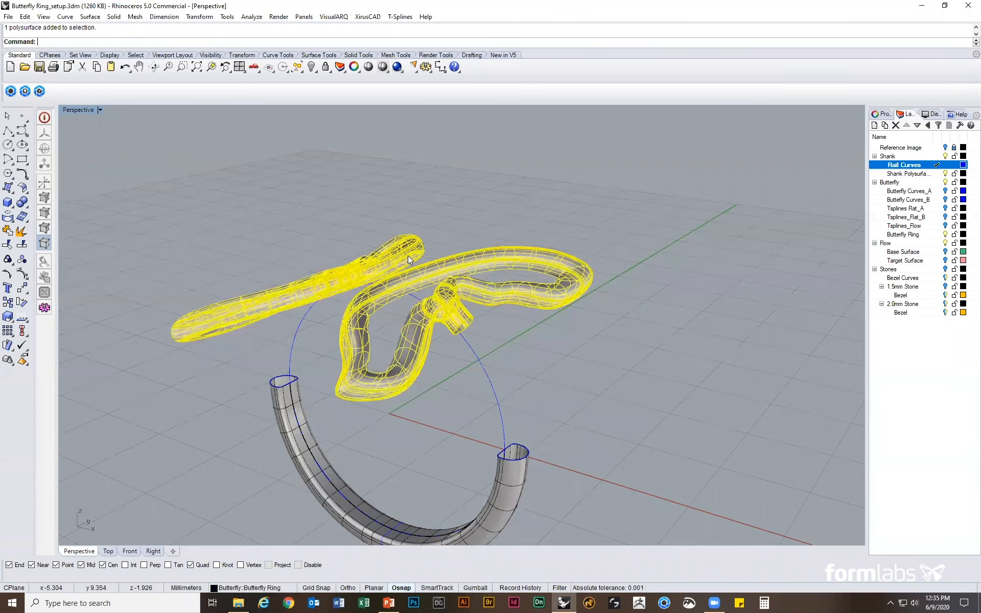
{"action": "type", "text": "DupBorder"}
{"action": "key", "text": "Return"}
{"action": "right_click_drag", "start_coordinate": [407, 255], "coordinate": [426, 226]}
{"action": "left_click", "coordinate": [555, 298]}
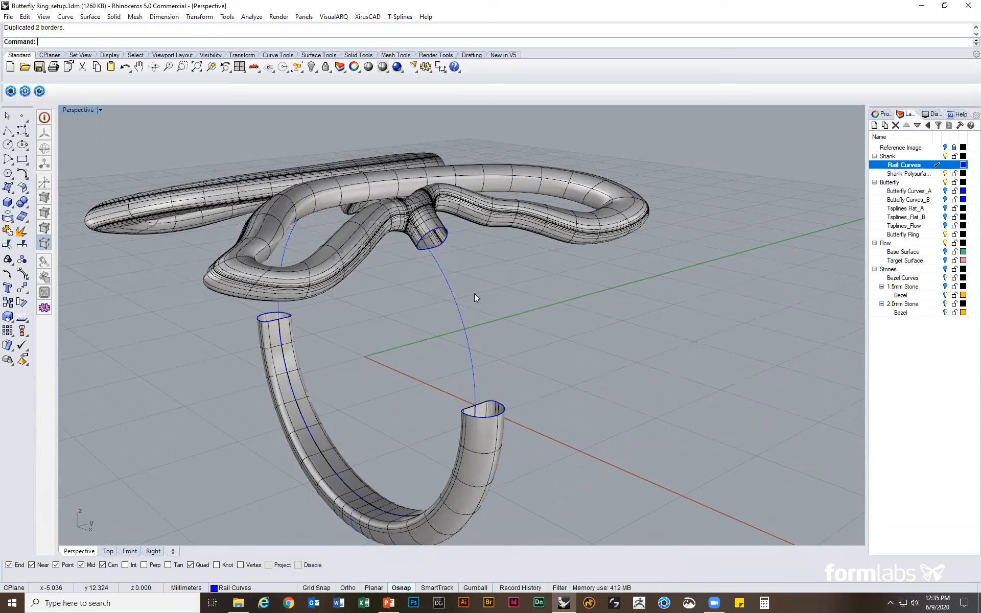
Sweep one side's connecting tube with Sweep1 along the arc, from the shank's end curve to the wing's border curve, aligning both seams to the rail.
{"action": "type", "text": "Sweep1"}
{"action": "key", "text": "Return"}
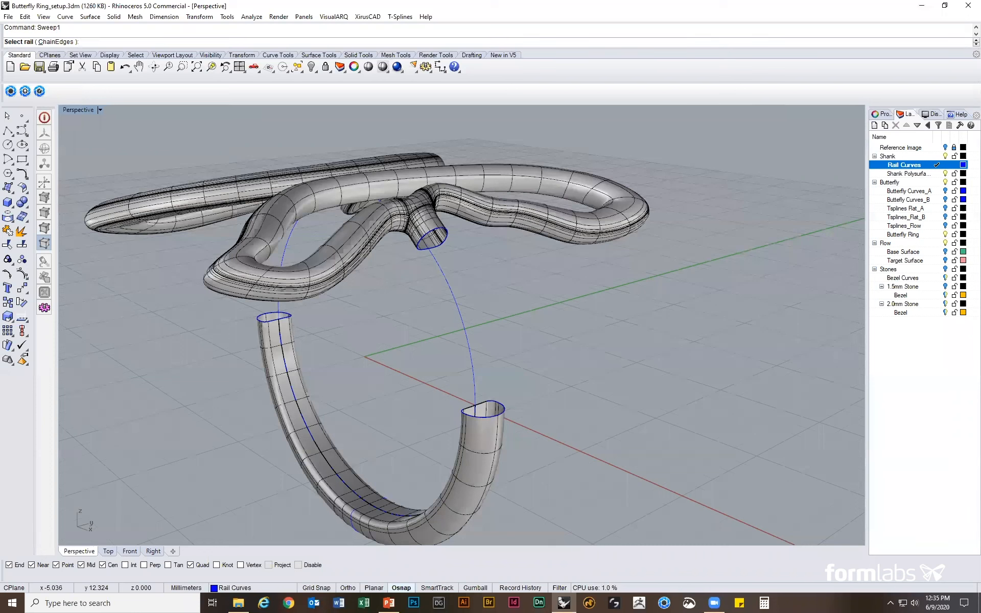
{"action": "left_click", "coordinate": [470, 346]}
{"action": "left_click", "coordinate": [499, 399]}
{"action": "left_click", "coordinate": [541, 423]}
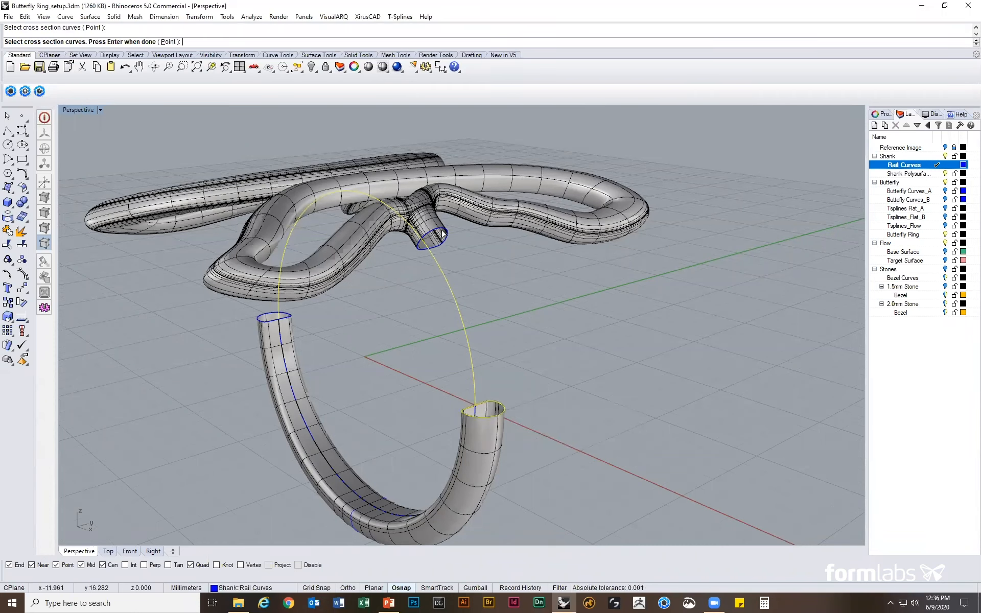
{"action": "left_click", "coordinate": [444, 244]}
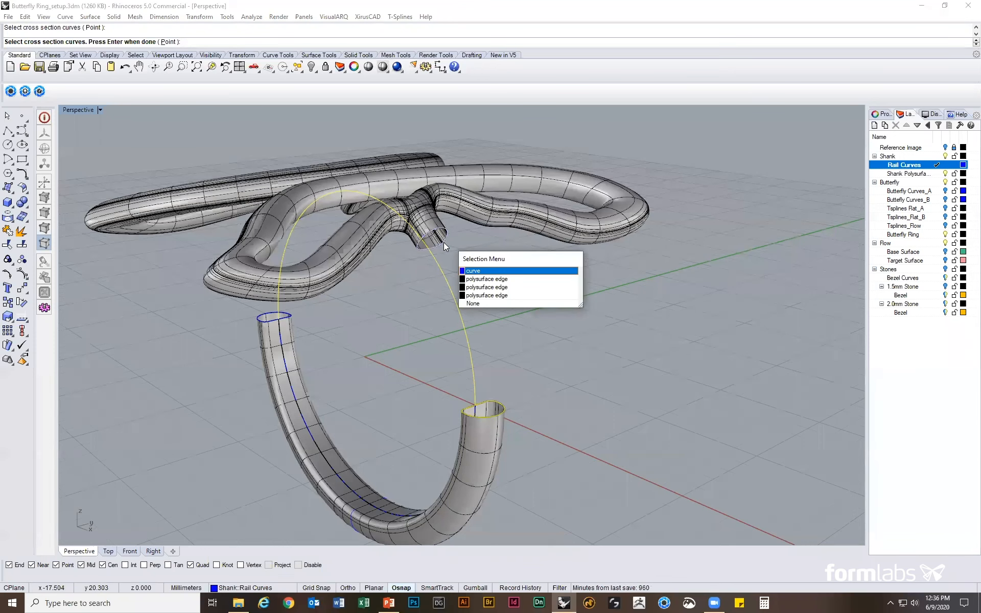
{"action": "left_click", "coordinate": [519, 271]}
{"action": "key", "text": "Return"}
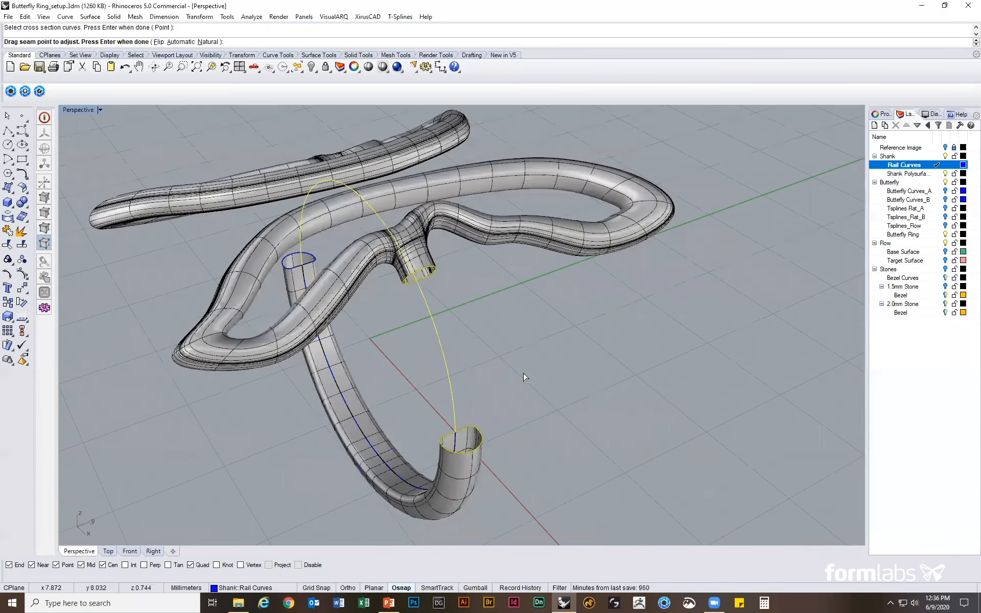
{"action": "left_click_drag", "start_coordinate": [403, 286], "coordinate": [417, 281]}
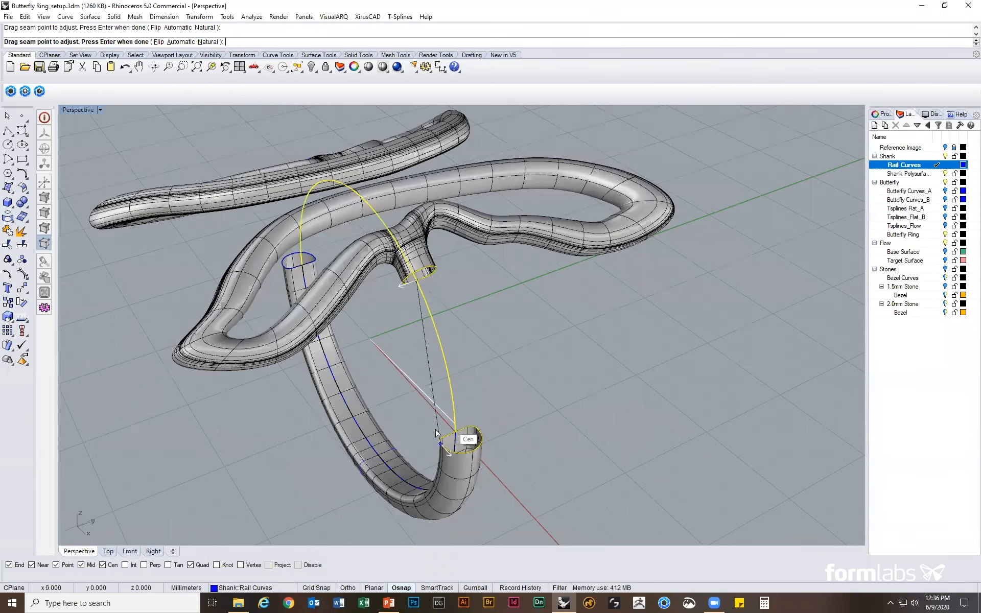
{"action": "left_click_drag", "start_coordinate": [441, 444], "coordinate": [454, 431]}
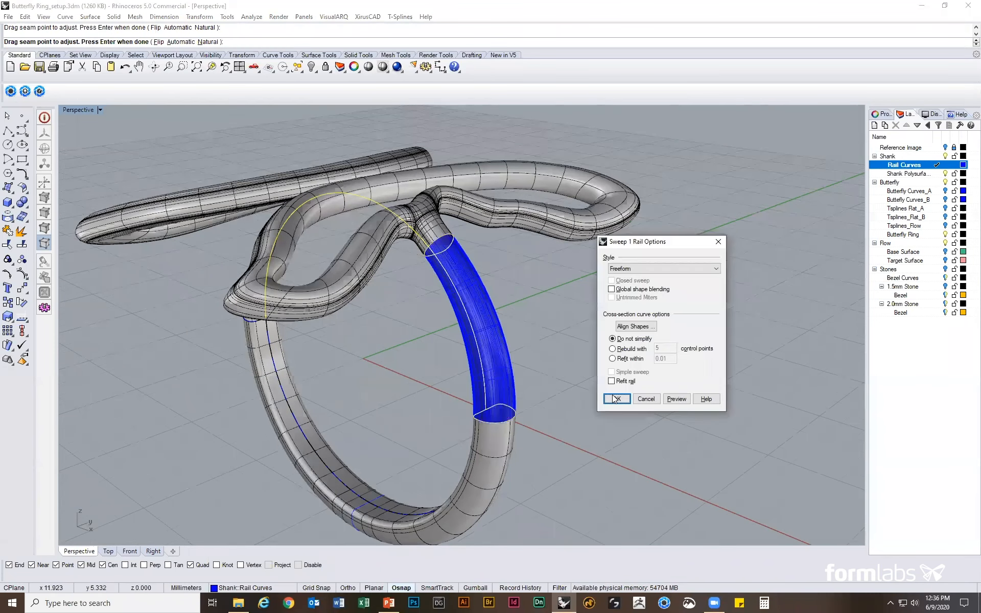
{"action": "key", "text": "Return"}
{"action": "left_click", "coordinate": [615, 400]}
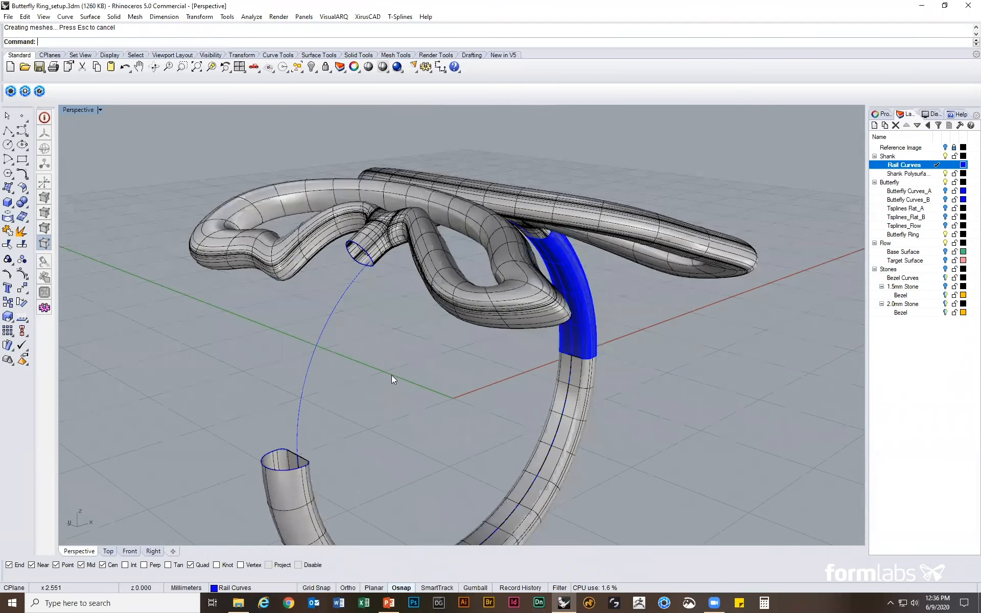
Sweep the opposite side's connecting tube with Sweep1 between that wing's border curve and the other shank end, moving both seam points to the rail.
{"action": "key", "text": "Return"}
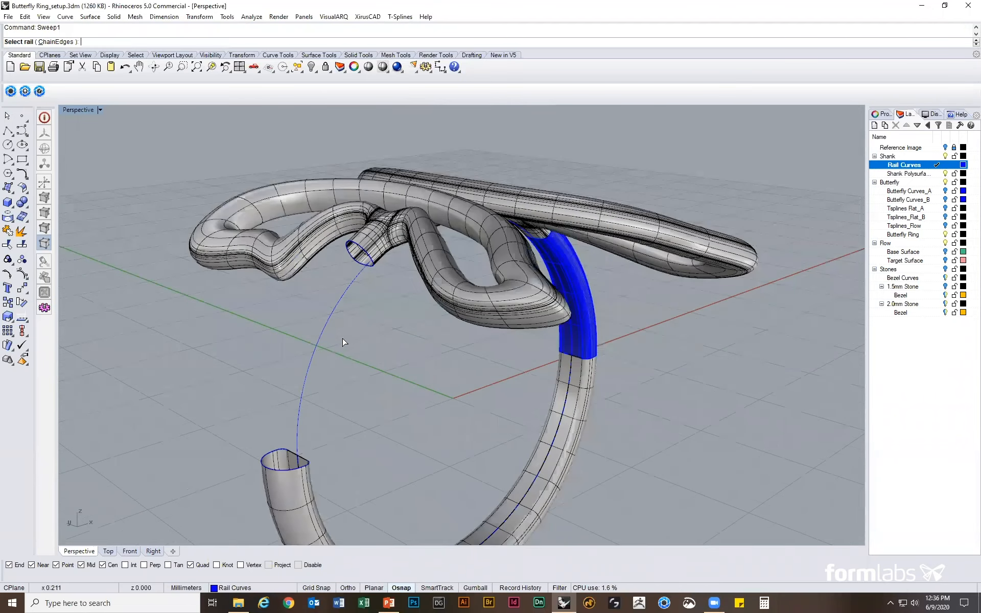
{"action": "left_click", "coordinate": [333, 312]}
{"action": "left_click", "coordinate": [367, 252]}
{"action": "left_click", "coordinate": [404, 273]}
{"action": "left_click", "coordinate": [309, 461]}
{"action": "key", "text": "Return"}
{"action": "key", "text": "Return"}
{"action": "left_click_drag", "start_coordinate": [305, 457], "coordinate": [294, 455]}
{"action": "left_click_drag", "start_coordinate": [369, 262], "coordinate": [367, 271]}
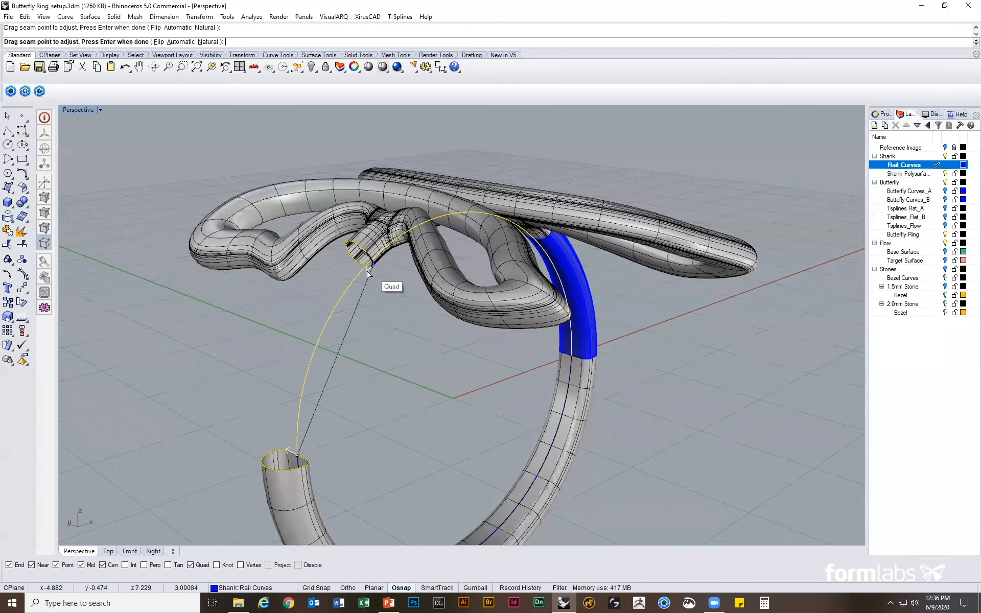
{"action": "key", "text": "Return"}
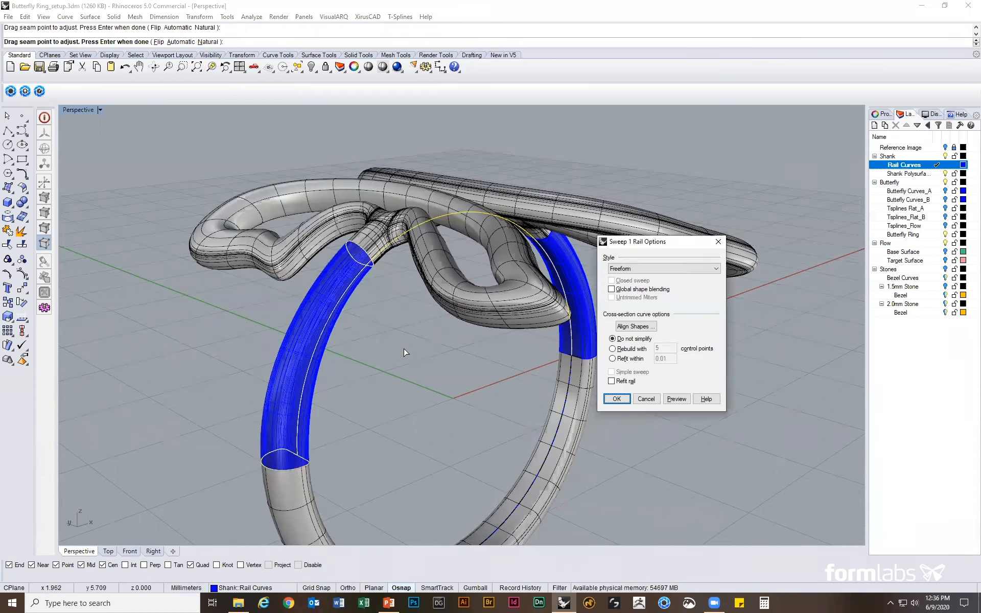
{"action": "key", "text": "Return"}
{"action": "right_click_drag", "start_coordinate": [405, 352], "coordinate": [377, 312]}
{"action": "left_click", "coordinate": [377, 312]}
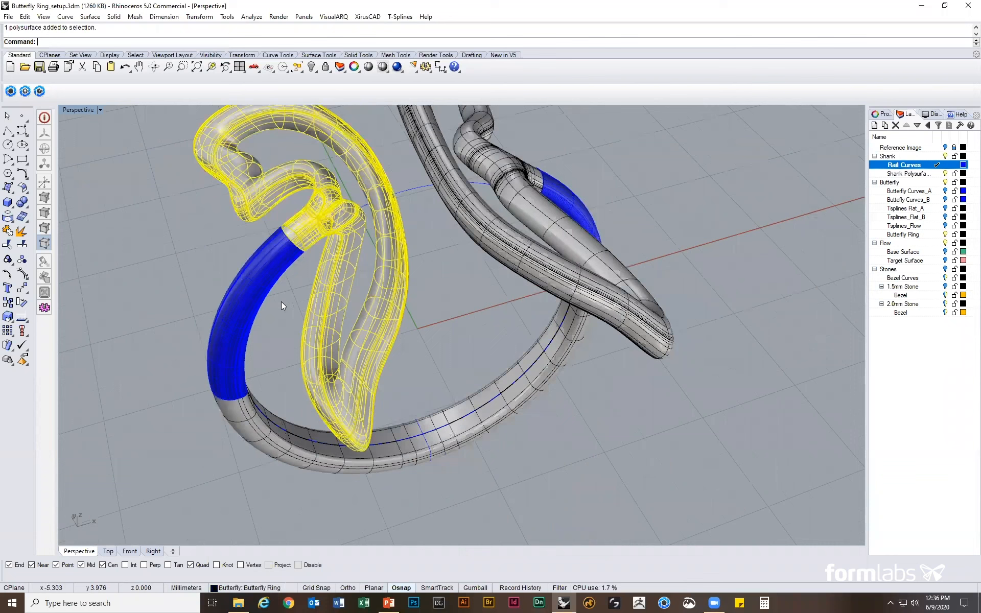
{"action": "left_click", "coordinate": [478, 424]}
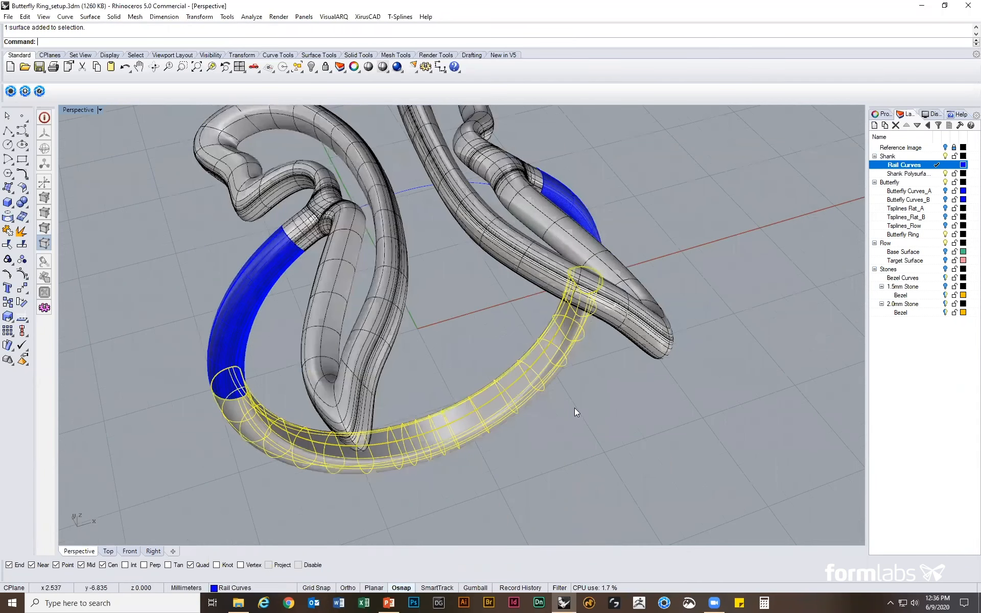
{"action": "left_click", "coordinate": [589, 406]}
Join both swept connectors, the shank and the two butterfly wings into one polysurface.
{"action": "scroll", "coordinate": [595, 406], "scroll_direction": "down", "scroll_amount": 4}
{"action": "right_click_drag", "start_coordinate": [629, 397], "coordinate": [568, 389]}
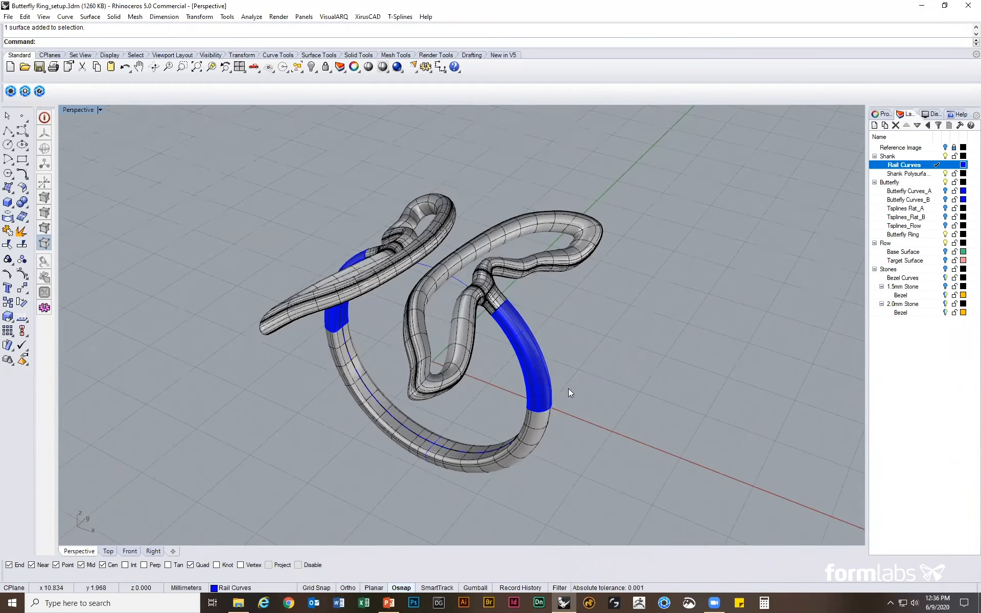
{"action": "left_click", "coordinate": [531, 373]}
{"action": "left_click", "coordinate": [512, 457], "text": "shift"}
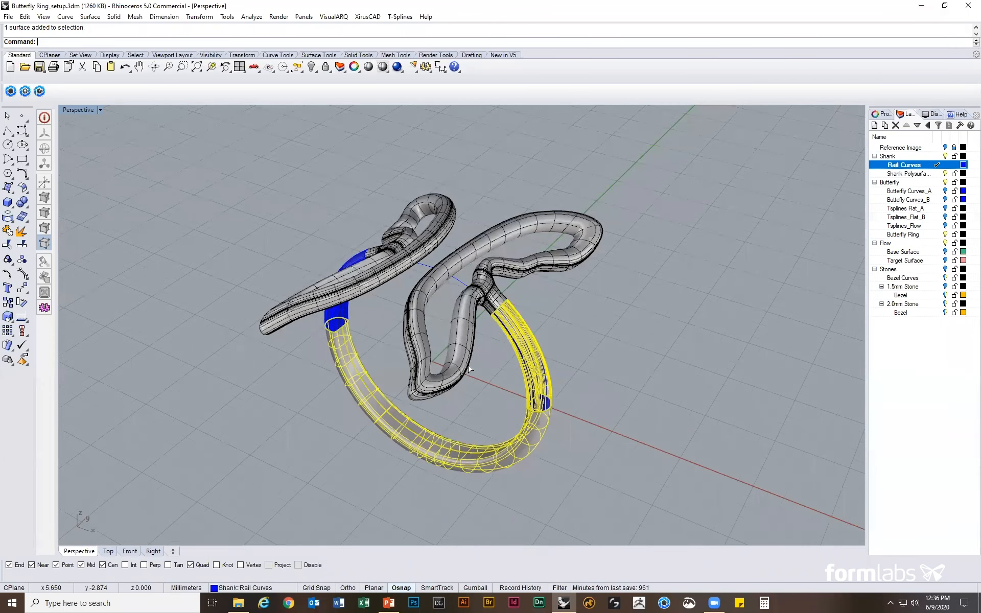
{"action": "left_click", "coordinate": [429, 361], "text": "shift"}
{"action": "right_click_drag", "start_coordinate": [429, 361], "coordinate": [400, 315]}
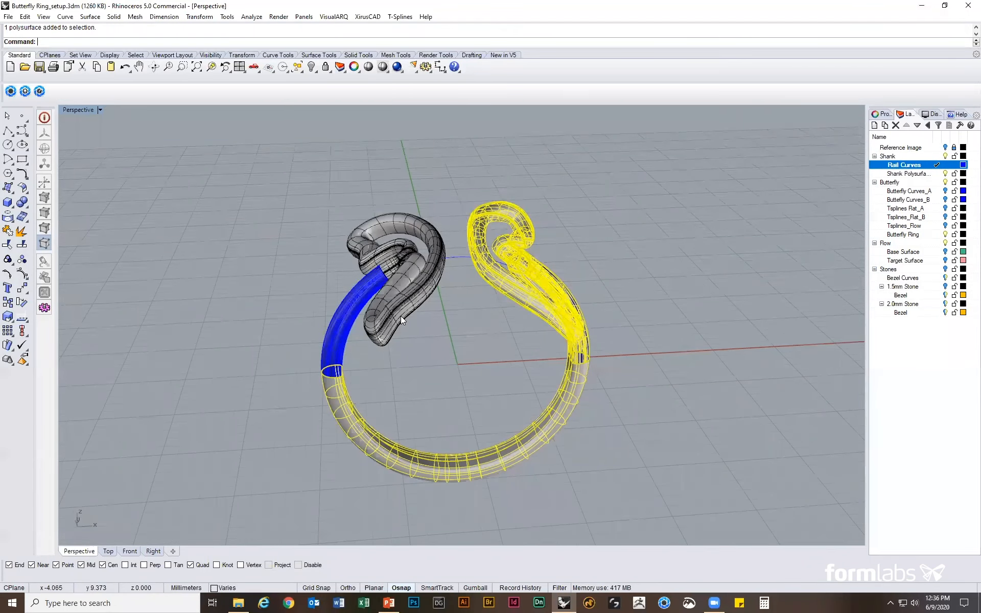
{"action": "left_click", "coordinate": [371, 240], "text": "shift"}
{"action": "key", "text": "Return"}
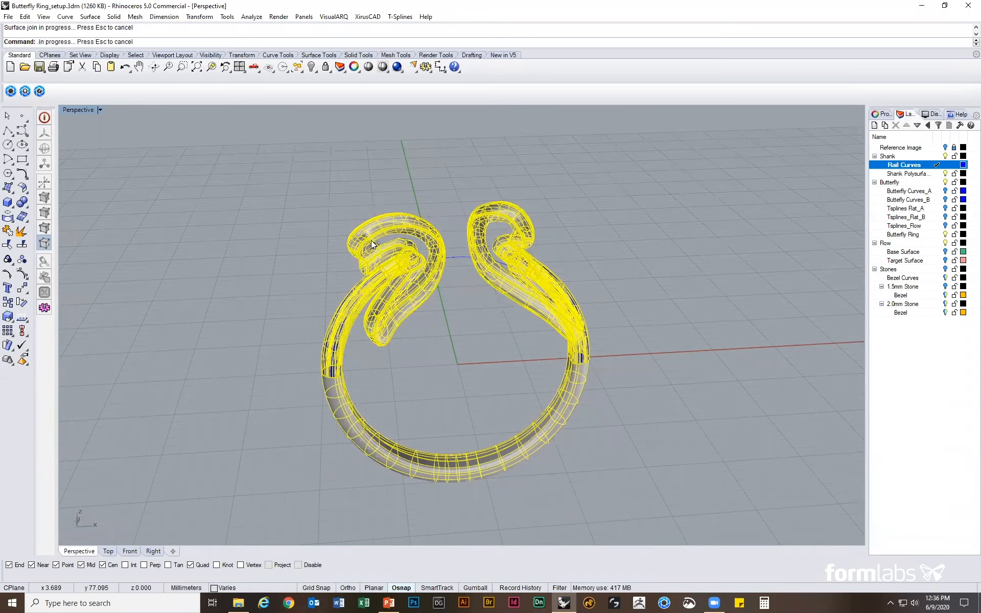
Move the joined ring polysurface to the Butterfly Ring layer.
{"action": "left_click", "coordinate": [883, 114]}
{"action": "left_click", "coordinate": [951, 177]}
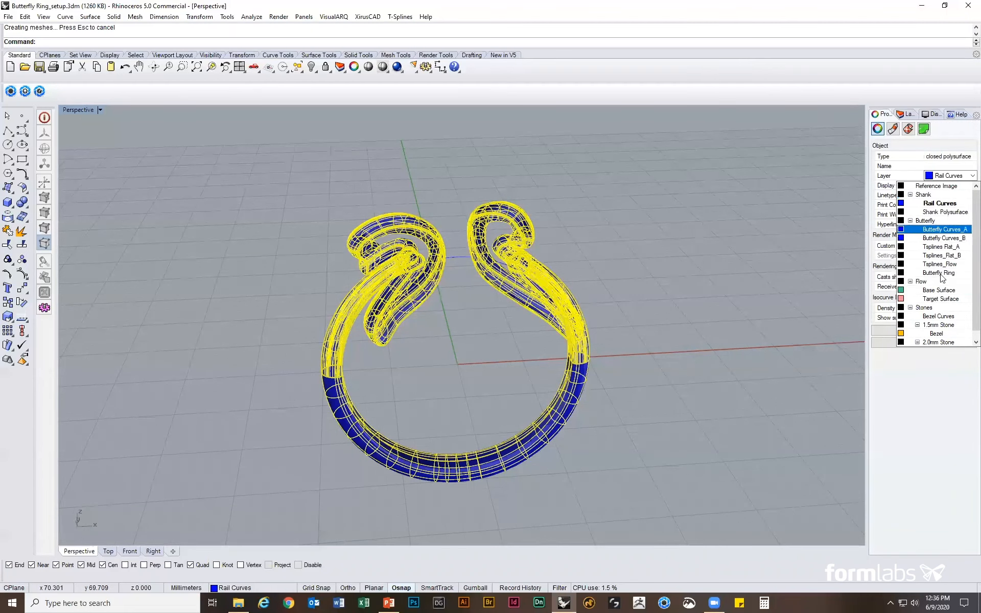
{"action": "left_click", "coordinate": [940, 264]}
{"action": "left_click", "coordinate": [675, 249]}
{"action": "right_click_drag", "start_coordinate": [680, 287], "coordinate": [797, 176]}
Make Butterfly Ring the current layer and turn off the Shank layer.
{"action": "left_click", "coordinate": [906, 115]}
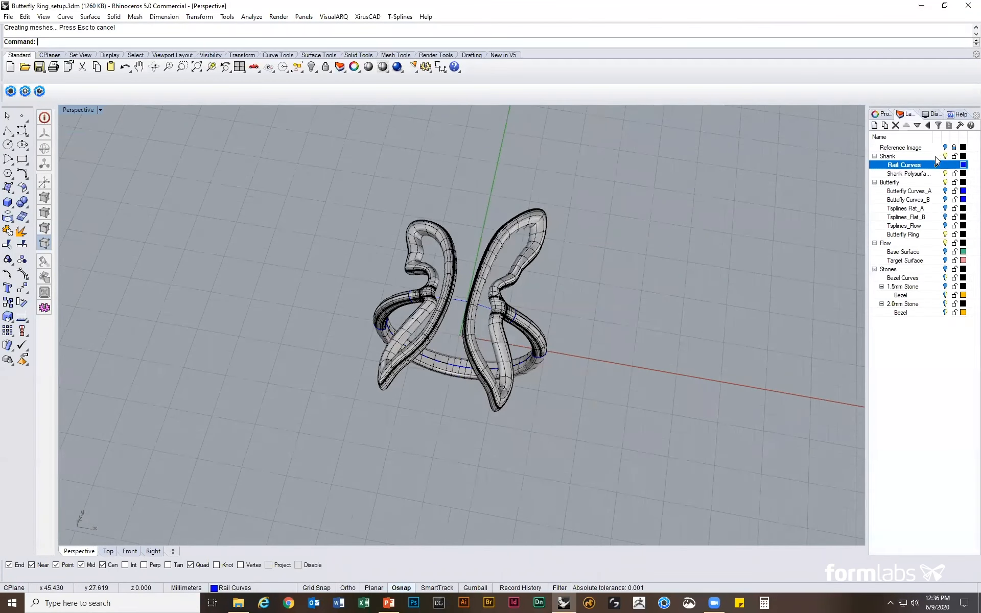
{"action": "left_click", "coordinate": [931, 235]}
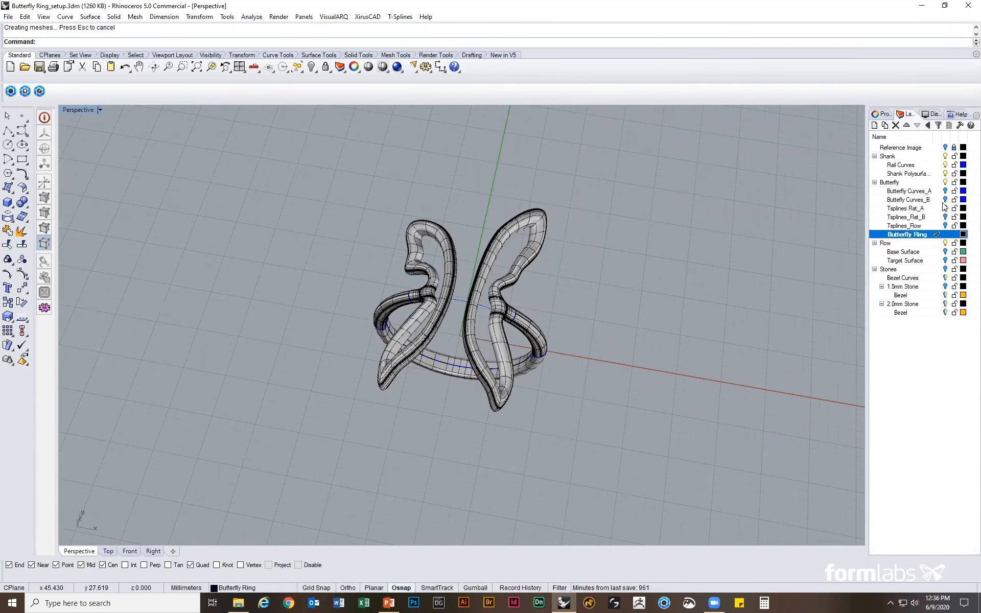
{"action": "left_click", "coordinate": [946, 156]}
Inspect the joined ring's geometry description with the What command to check whether it is a closed solid.
{"action": "right_click_drag", "start_coordinate": [652, 338], "coordinate": [451, 270]}
{"action": "left_click", "coordinate": [450, 270]}
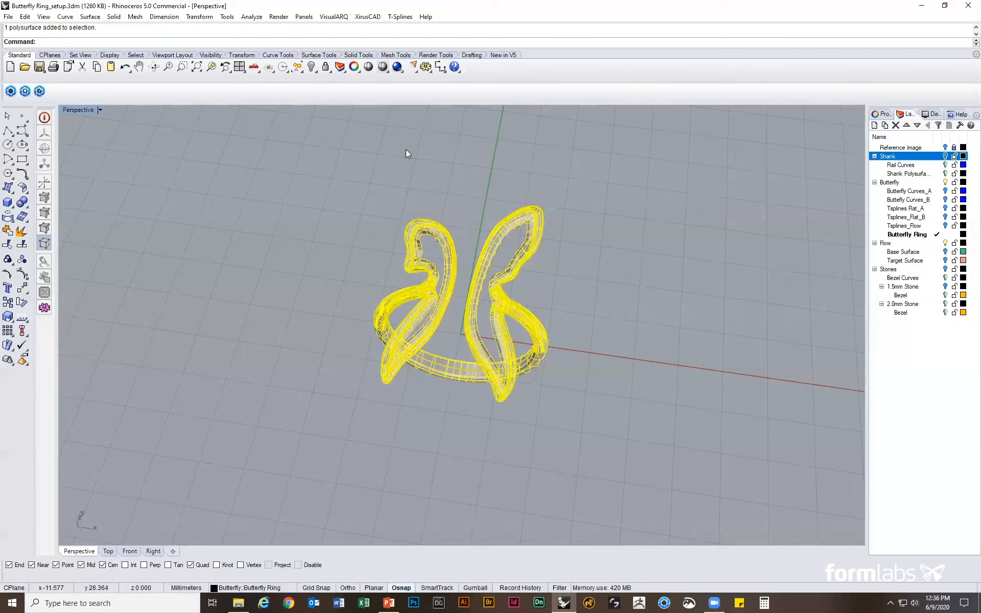
{"action": "key", "text": "Return"}
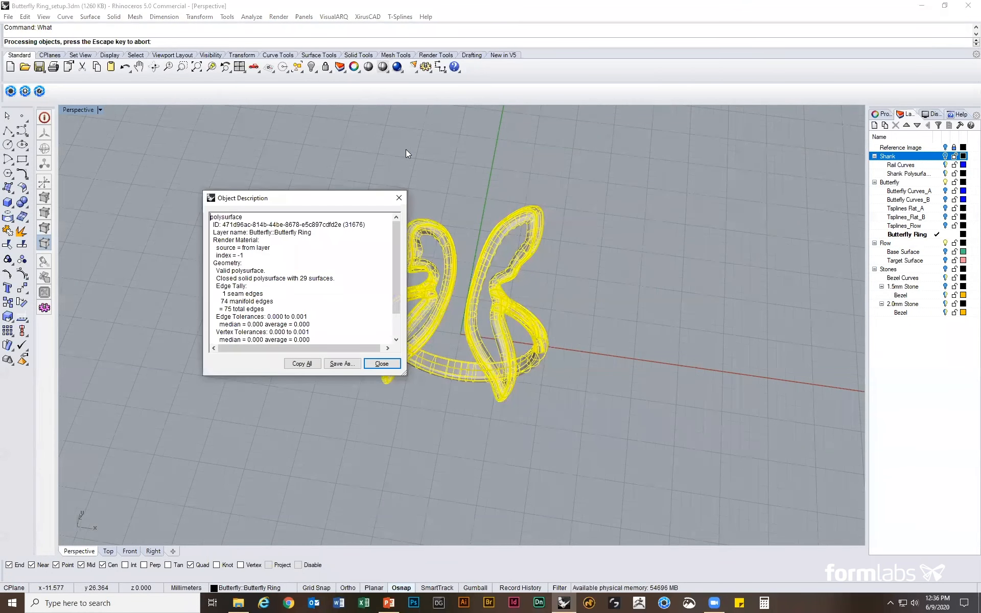
{"action": "left_click_drag", "start_coordinate": [215, 279], "coordinate": [281, 278]}
{"action": "left_click", "coordinate": [371, 361]}
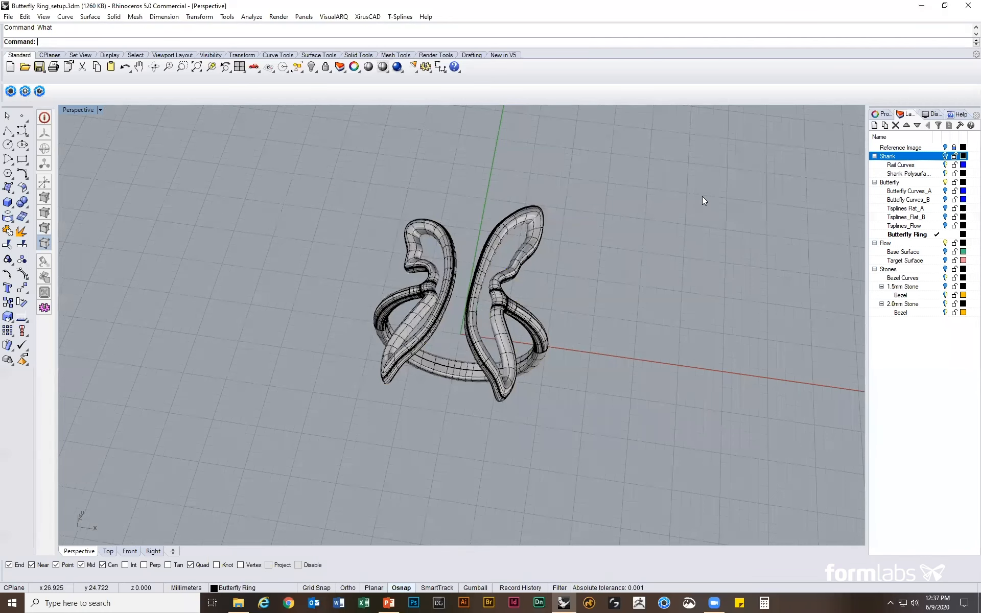
Turn on the Stones layer to bring up the 2.0mm stone and its bezel profile inside the ring.
{"action": "right_click_drag", "start_coordinate": [710, 291], "coordinate": [663, 297], "text": "shift"}
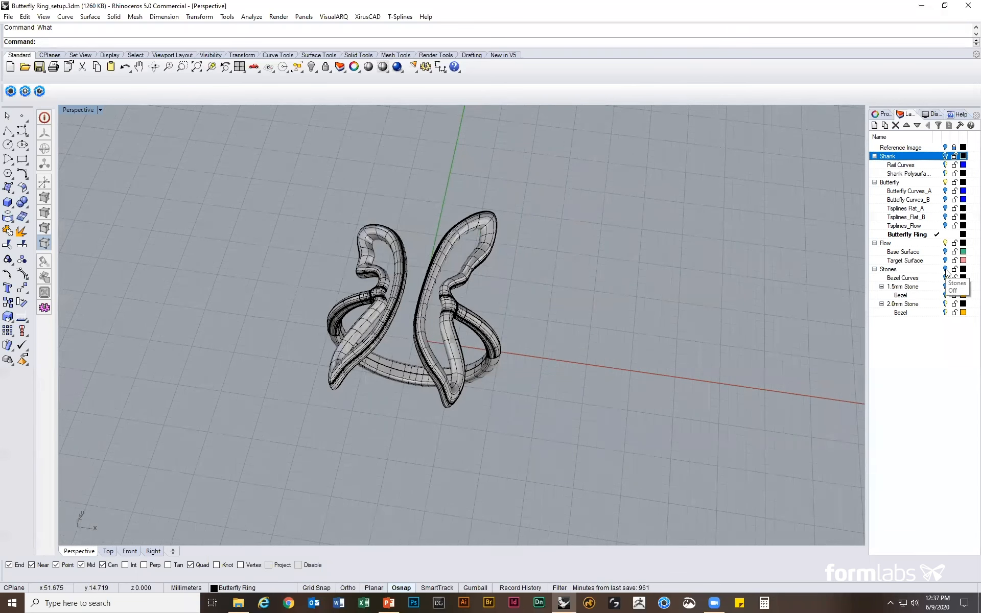
{"action": "left_click", "coordinate": [945, 269]}
{"action": "scroll", "coordinate": [460, 357], "scroll_direction": "up", "scroll_amount": 8}
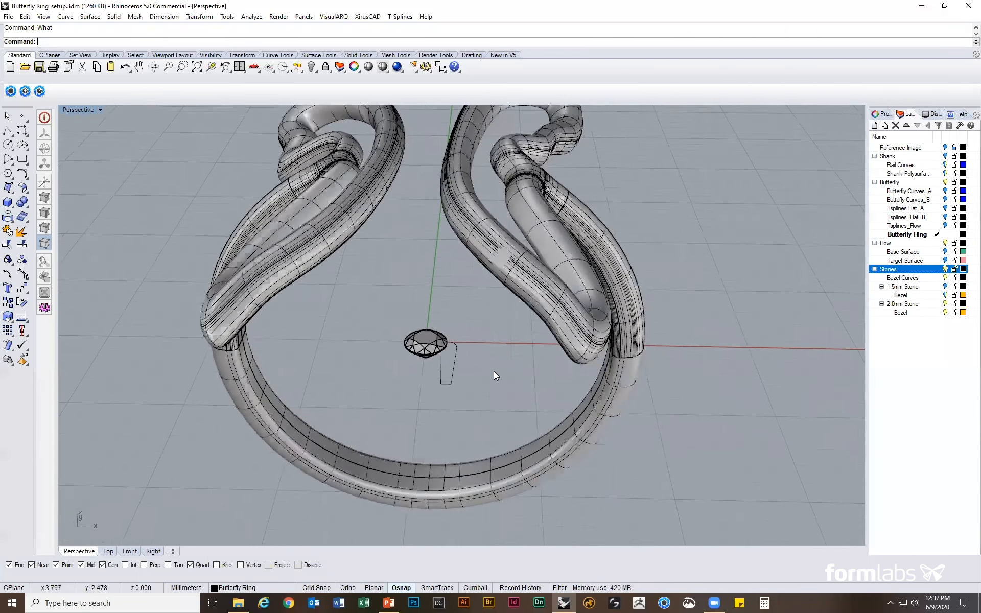
{"action": "scroll", "coordinate": [493, 373], "scroll_direction": "up", "scroll_amount": 6}
{"action": "right_click_drag", "start_coordinate": [517, 313], "coordinate": [449, 269]}
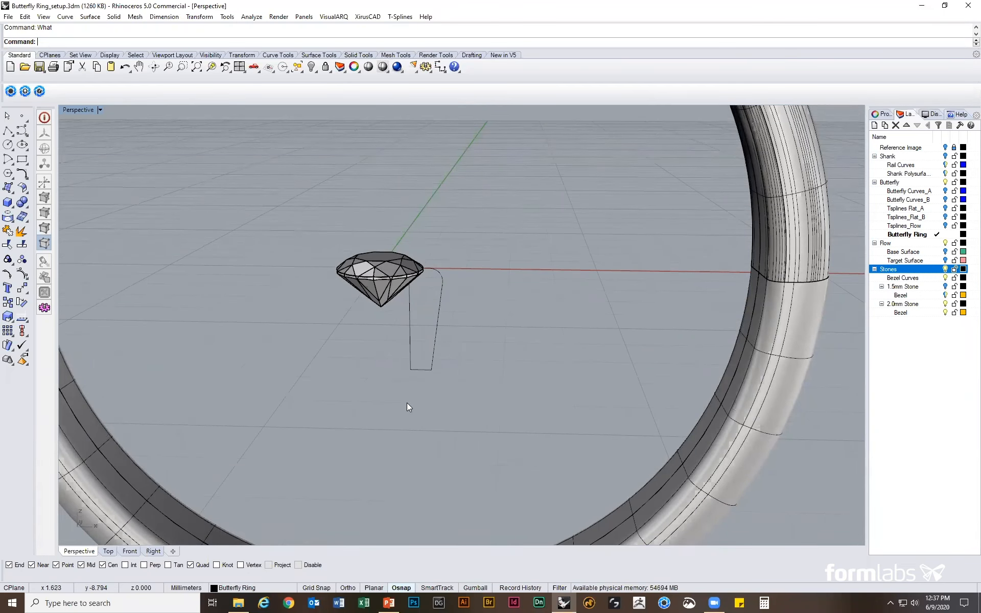
{"action": "mouse_move", "coordinate": [494, 299]}
{"action": "right_mouse_down"}
{"action": "mouse_move", "coordinate": [486, 335]}
{"action": "mouse_move", "coordinate": [484, 301]}
{"action": "right_mouse_up"}
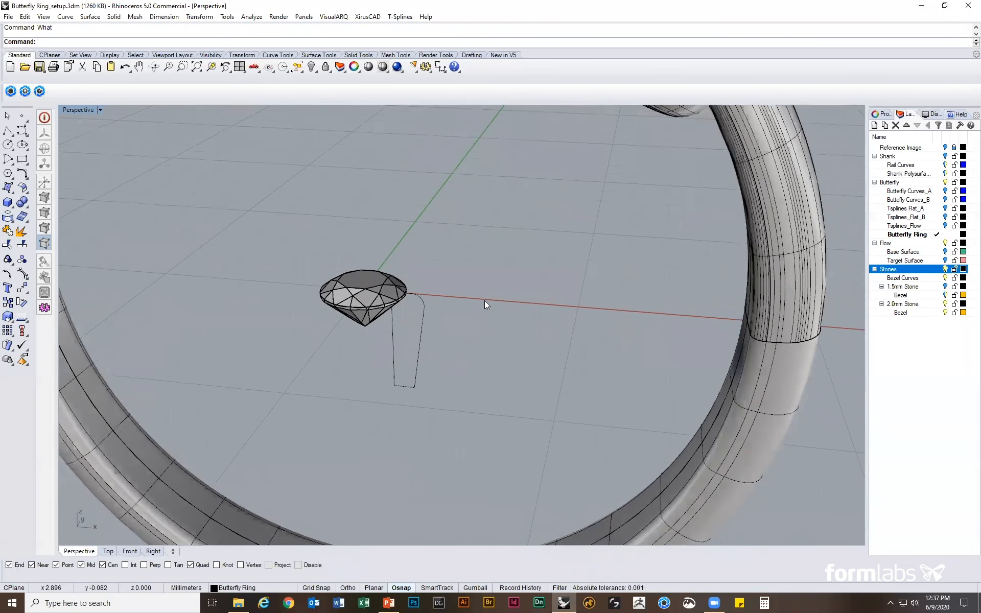
{"action": "type", "text": "RailRevolve"}
{"action": "key", "text": "Return"}
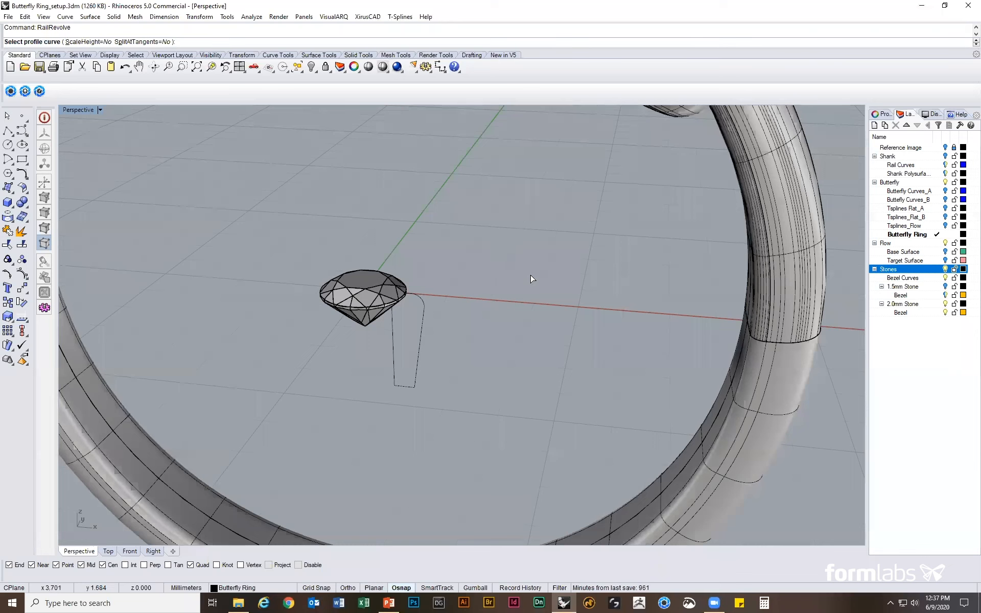
{"action": "right_click_drag", "start_coordinate": [464, 325], "coordinate": [532, 327]}
{"action": "left_click", "coordinate": [434, 329]}
{"action": "right_click_drag", "start_coordinate": [391, 328], "coordinate": [393, 343]}
{"action": "scroll", "coordinate": [379, 328], "scroll_direction": "up", "scroll_amount": 5}
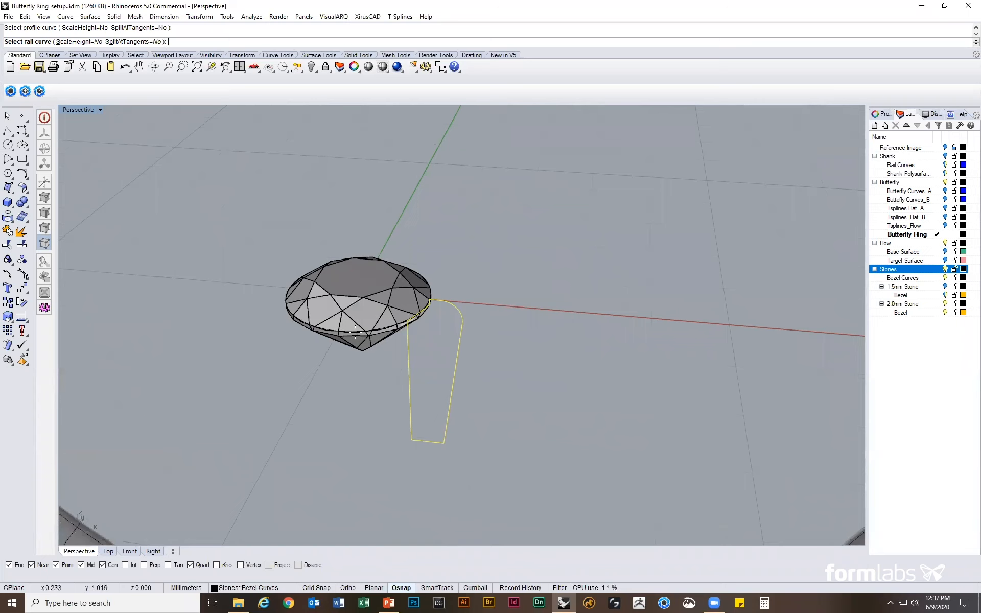
{"action": "left_click", "coordinate": [355, 332]}
{"action": "key", "text": "Escape"}
RailRevolve the bezel profile along the circle around the stone, using a vertical axis through its centre and only the Cen object snap.
{"action": "right_click", "coordinate": [472, 340]}
{"action": "left_click", "coordinate": [459, 346]}
{"action": "scroll", "coordinate": [375, 325], "scroll_direction": "up", "scroll_amount": 3}
{"action": "left_click", "coordinate": [387, 319]}
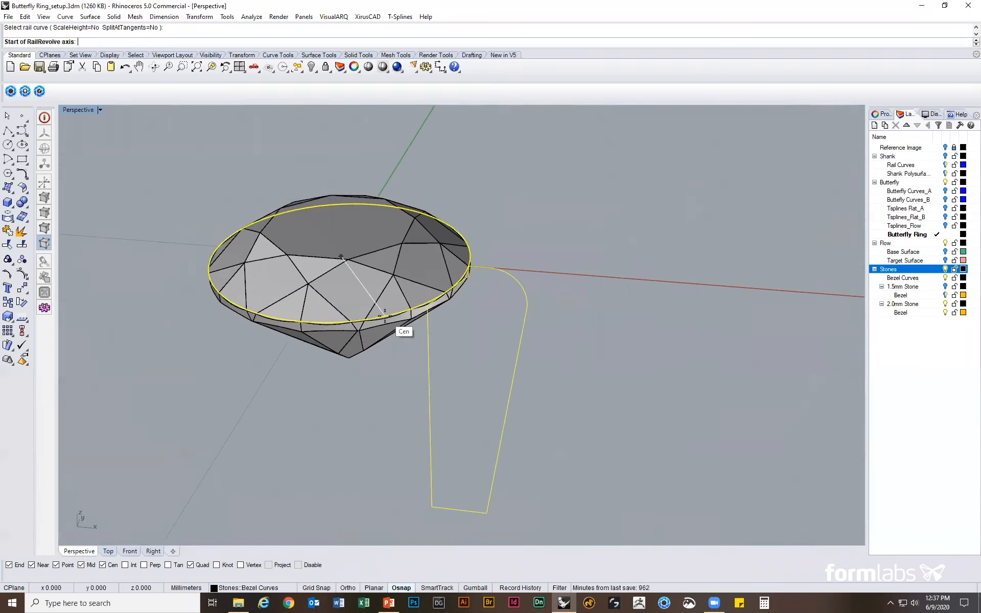
{"action": "double_click", "coordinate": [82, 110]}
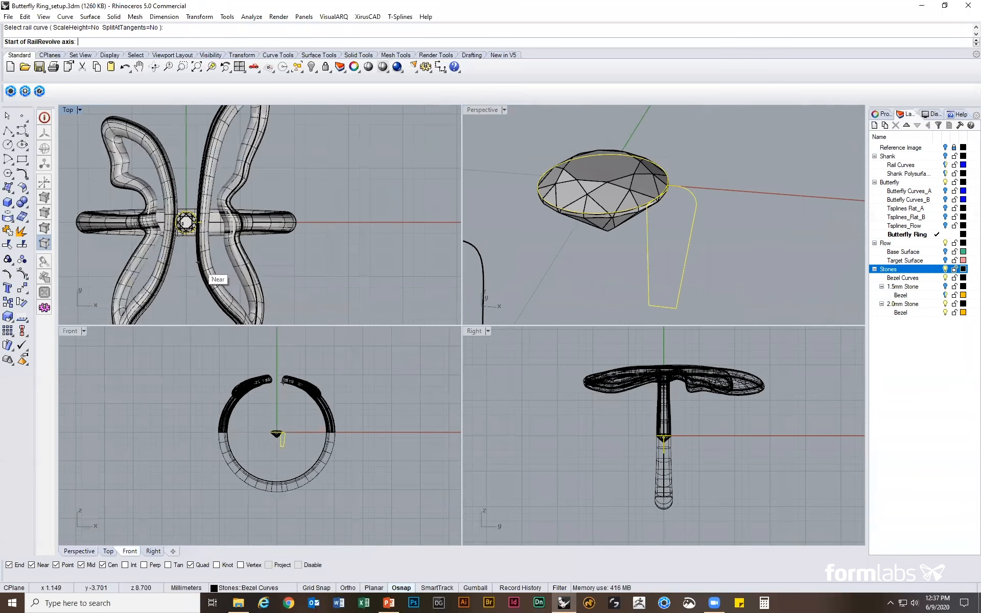
{"action": "scroll", "coordinate": [196, 239], "scroll_direction": "up", "scroll_amount": 4}
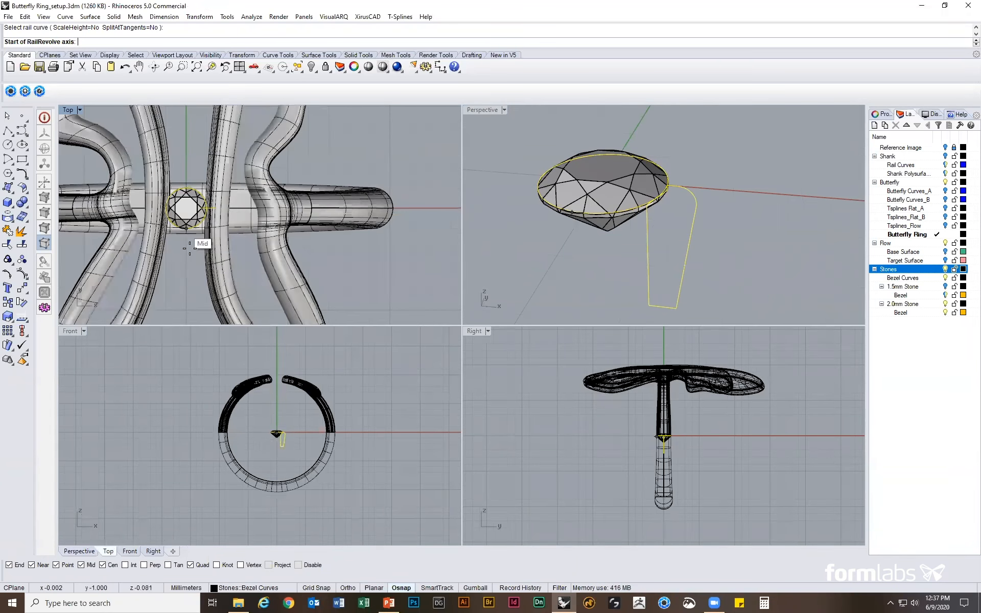
{"action": "right_click", "coordinate": [113, 565]}
{"action": "left_click", "coordinate": [187, 226]}
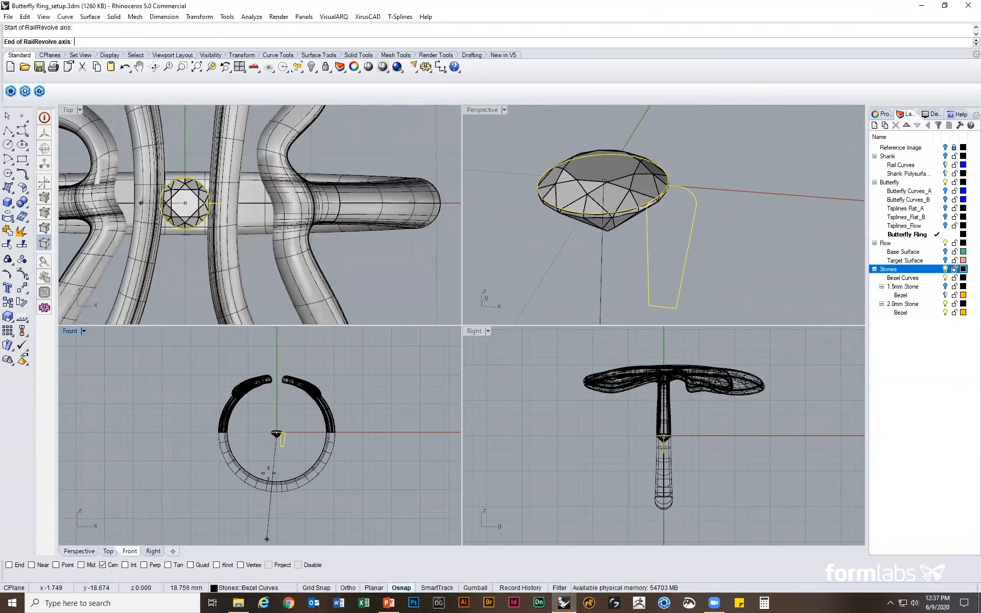
{"action": "scroll", "coordinate": [277, 455], "scroll_direction": "up", "scroll_amount": 10}
{"action": "left_click", "coordinate": [283, 455], "text": "shift"}
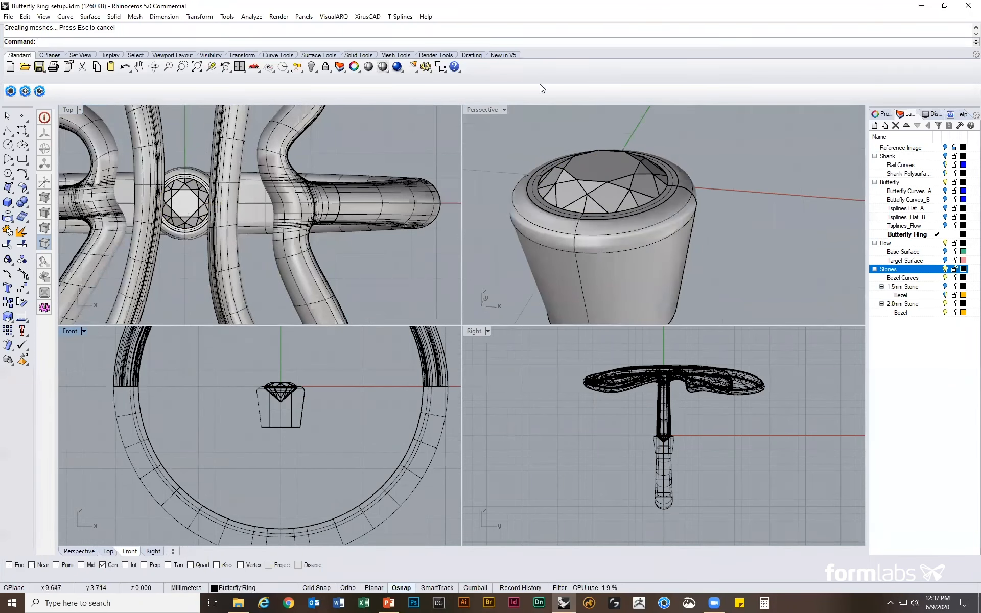
Move the revolved bezel from the Butterfly Ring layer to the Bezel layer under 2.0mm Stone.
{"action": "double_click", "coordinate": [489, 110]}
{"action": "right_click_drag", "start_coordinate": [576, 274], "coordinate": [600, 271]}
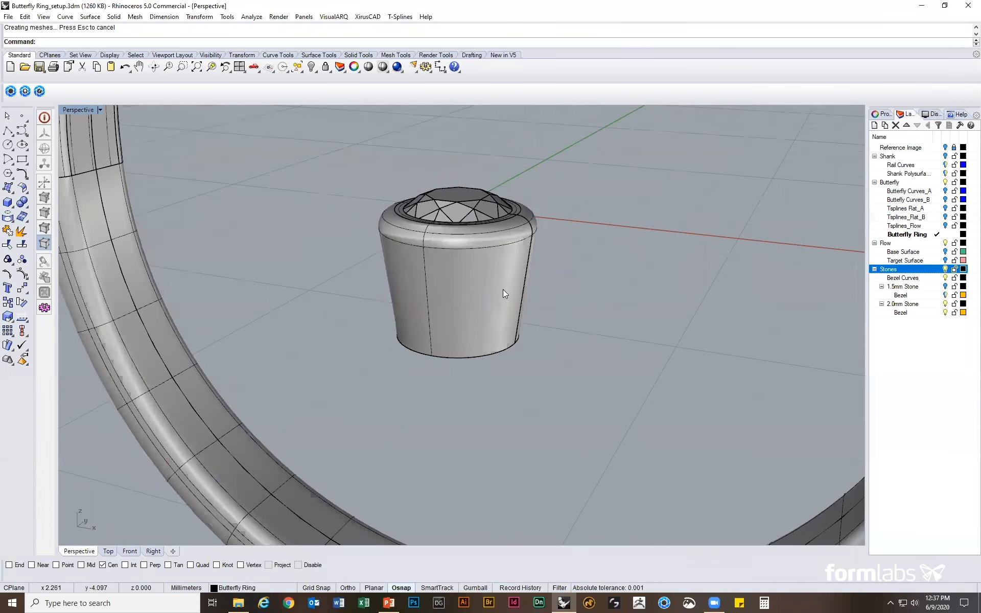
{"action": "left_click", "coordinate": [503, 290]}
{"action": "left_click", "coordinate": [882, 114]}
{"action": "left_click", "coordinate": [951, 176]}
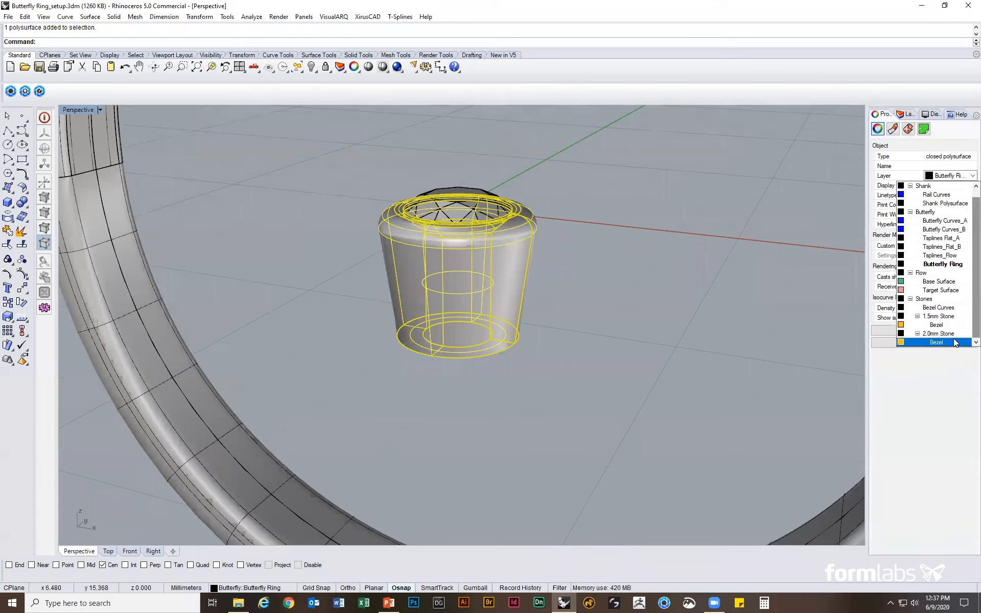
{"action": "left_click", "coordinate": [965, 339]}
{"action": "left_click", "coordinate": [783, 307]}
Turn off the Bezel Curves layer and turn on the 1.5mm Stone layer.
{"action": "left_click", "coordinate": [909, 114]}
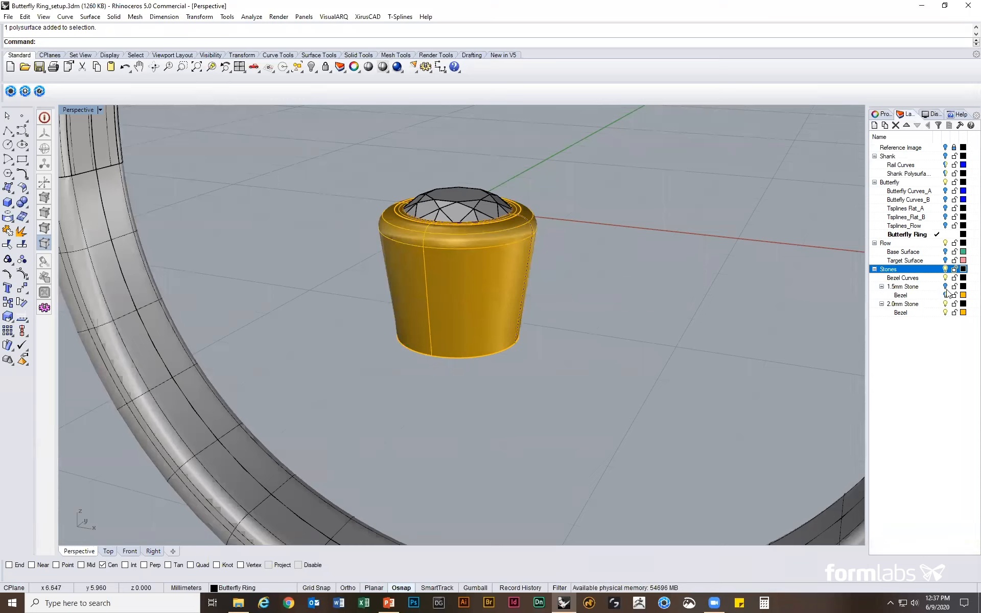
{"action": "left_click", "coordinate": [944, 279]}
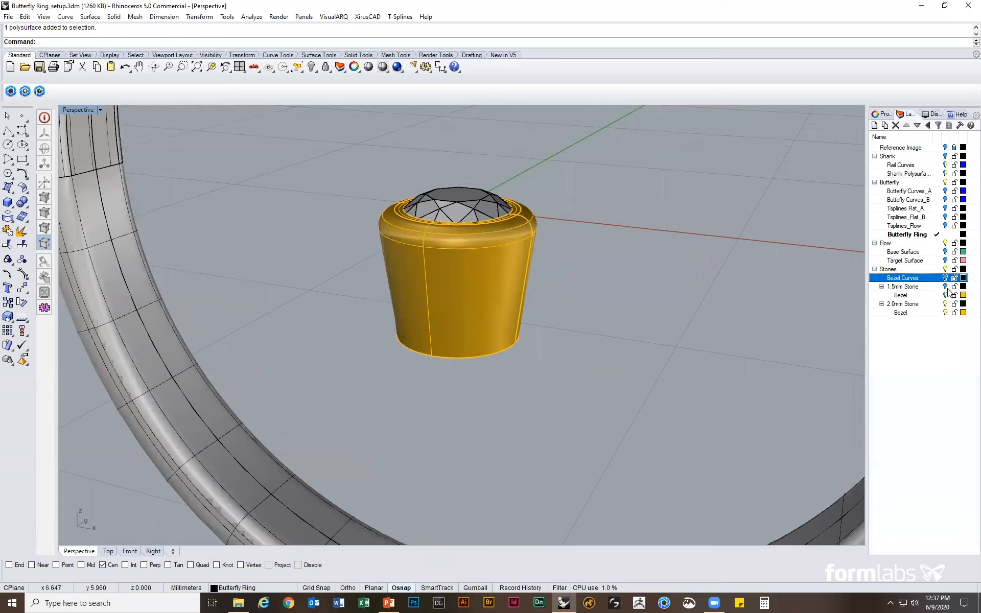
{"action": "left_click", "coordinate": [945, 286]}
Turn on the Gumball and raise both stones with their bezels vertically to the top of the ring between the wings.
{"action": "mouse_move", "coordinate": [598, 247]}
{"action": "right_mouse_down"}
{"action": "mouse_move", "coordinate": [591, 291]}
{"action": "mouse_move", "coordinate": [590, 237]}
{"action": "right_mouse_up"}
{"action": "left_click_drag", "start_coordinate": [567, 298], "coordinate": [465, 219]}
{"action": "right_click_drag", "start_coordinate": [575, 224], "coordinate": [456, 208]}
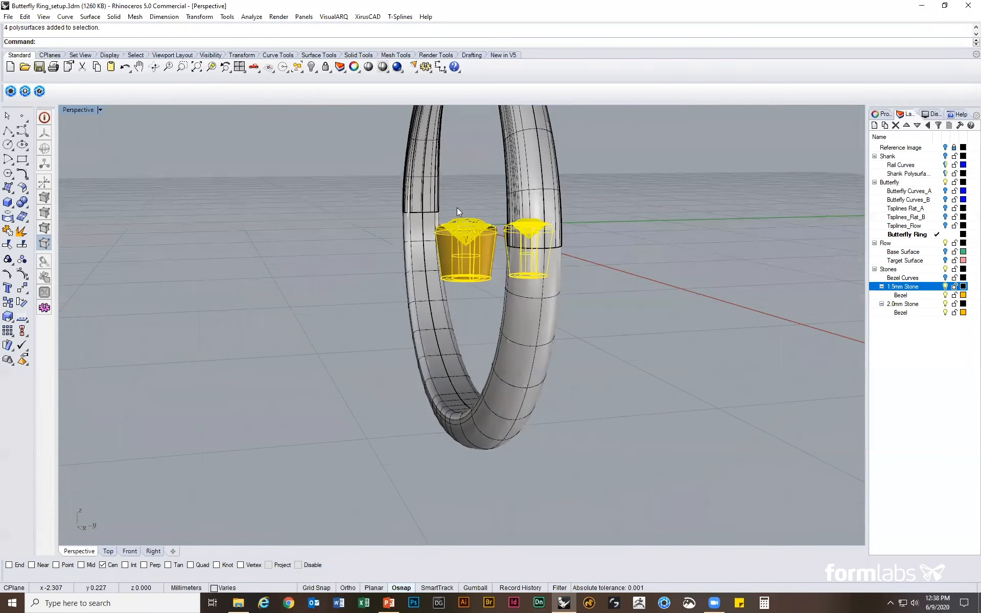
{"action": "left_click", "coordinate": [475, 588]}
{"action": "scroll", "coordinate": [546, 388], "scroll_direction": "down", "scroll_amount": 4}
{"action": "right_click_drag", "start_coordinate": [546, 388], "coordinate": [528, 365]}
{"action": "left_click_drag", "start_coordinate": [482, 361], "coordinate": [461, 220]}
{"action": "left_click", "coordinate": [412, 205]}
{"action": "right_click_drag", "start_coordinate": [413, 204], "coordinate": [429, 231]}
In the Top view, slide both stones and bezels along the Y axis until the 1.5mm stone sits over the shank.
{"action": "double_click", "coordinate": [68, 109]}
{"action": "double_click", "coordinate": [68, 110]}
{"action": "scroll", "coordinate": [429, 232], "scroll_direction": "down", "scroll_amount": 6}
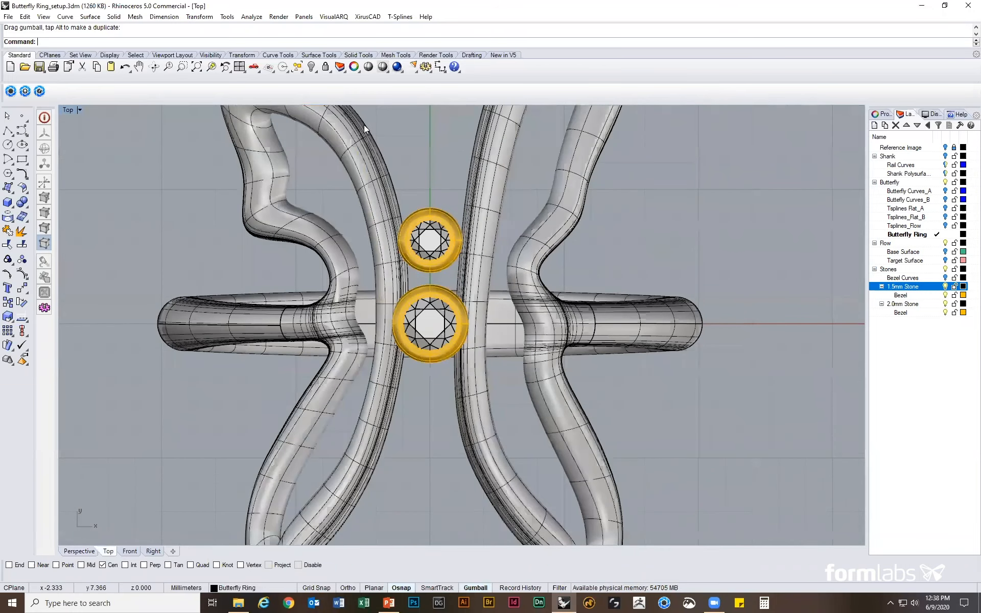
{"action": "left_click", "coordinate": [440, 265]}
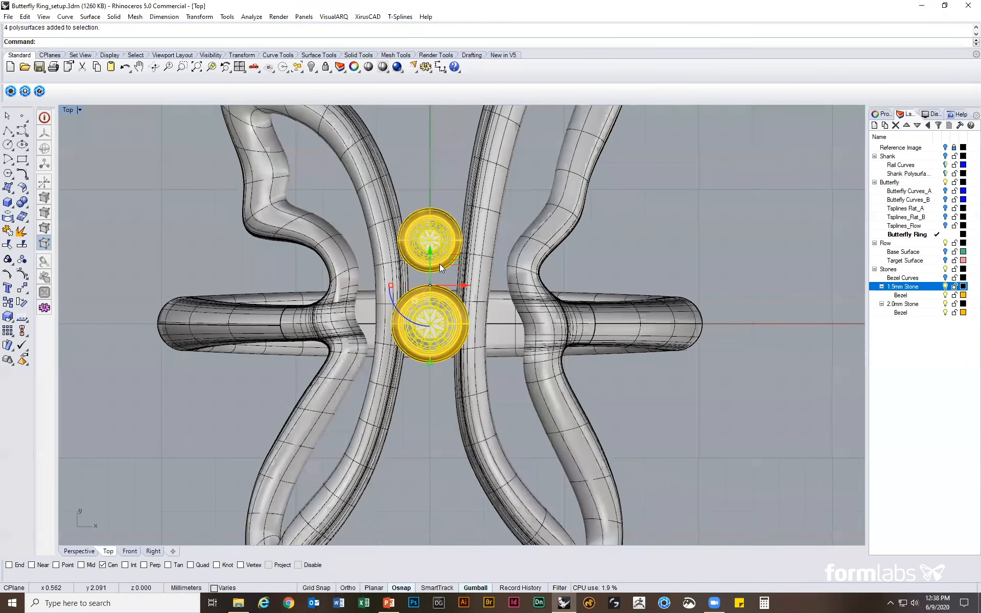
{"action": "left_click_drag", "start_coordinate": [429, 254], "coordinate": [429, 319]}
Copy the 2.0mm stone and bezel straight along Y to the opposite side of the 1.5mm stone, with object snaps disabled.
{"action": "left_click_drag", "start_coordinate": [435, 466], "coordinate": [429, 347]}
{"action": "left_click", "coordinate": [7, 302]}
{"action": "left_click", "coordinate": [443, 470]}
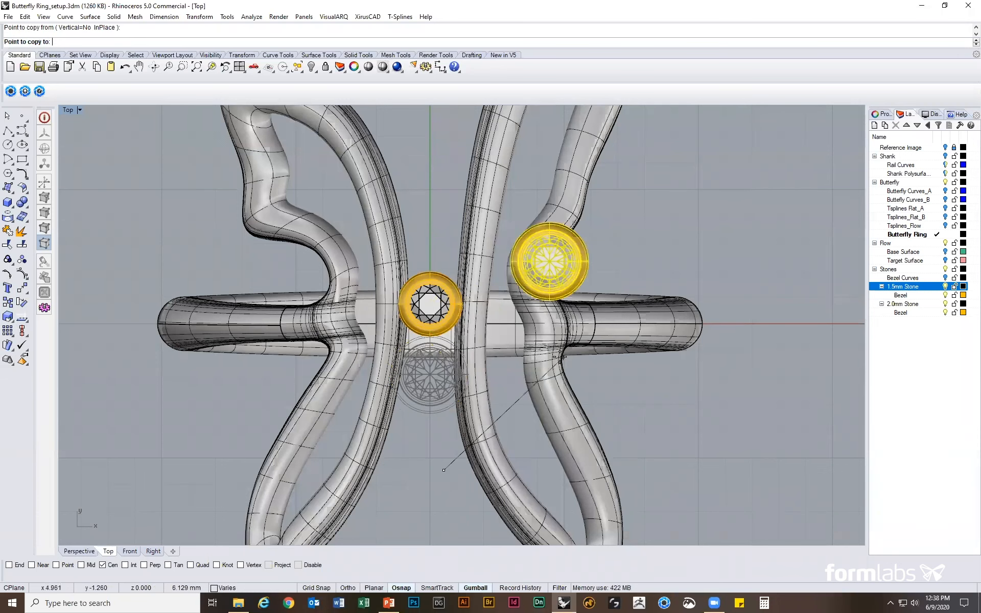
{"action": "key", "text": "shift"}
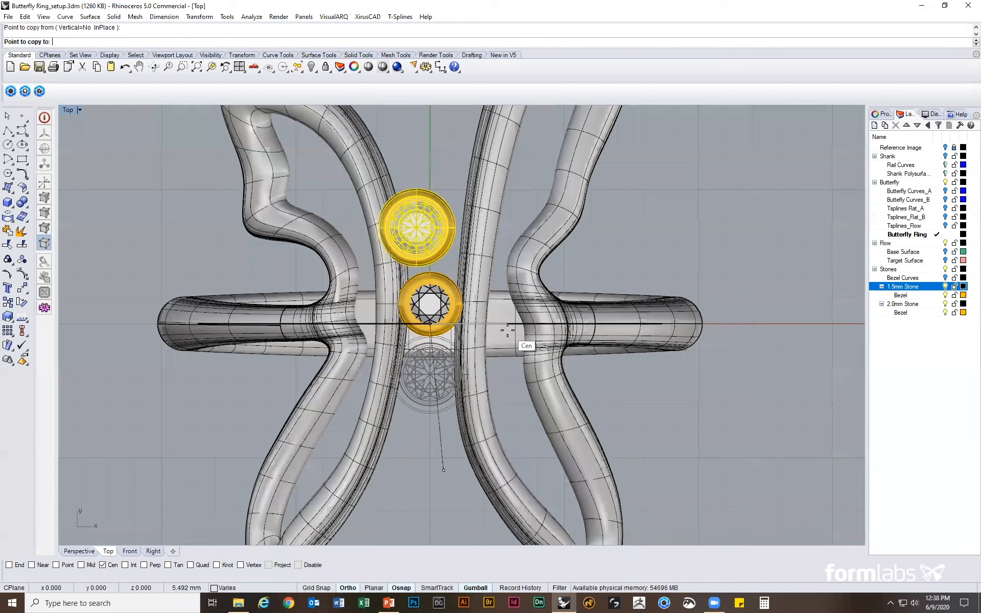
{"action": "left_click", "coordinate": [306, 565]}
{"action": "key", "text": "shift"}
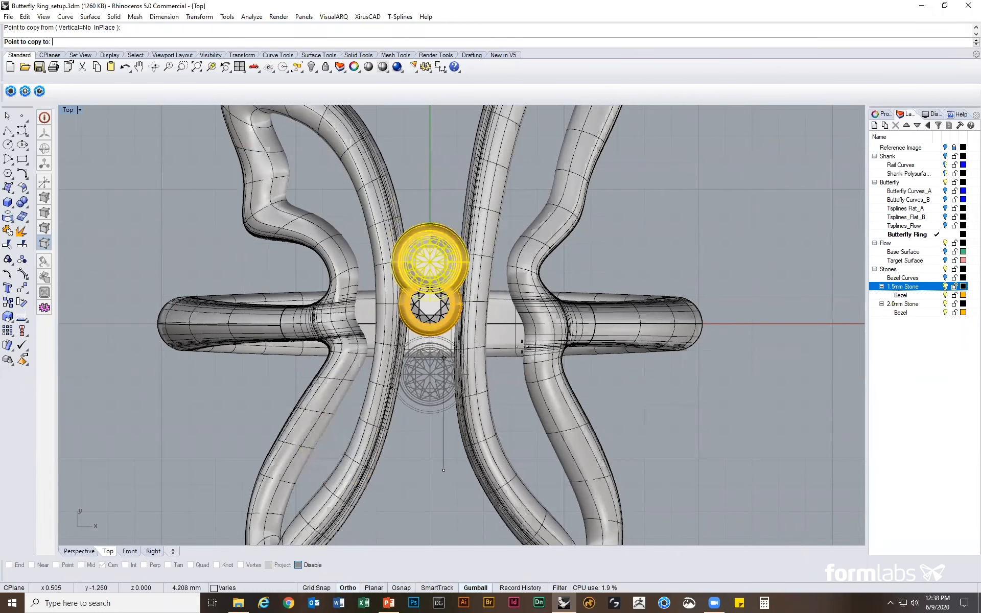
{"action": "left_click", "coordinate": [444, 331]}
{"action": "key", "text": "Return"}
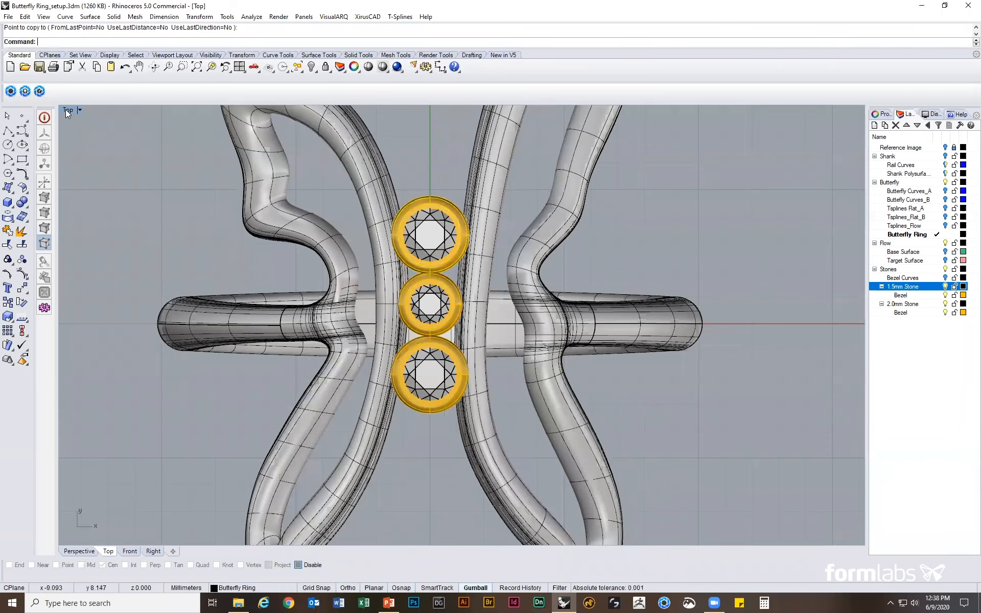
Intersect the three bezels with the butterfly ring to check where they overlap, and undo the intersection.
{"action": "double_click", "coordinate": [67, 110]}
{"action": "double_click", "coordinate": [500, 112]}
{"action": "right_click_drag", "start_coordinate": [545, 280], "coordinate": [503, 284]}
{"action": "scroll", "coordinate": [578, 271], "scroll_direction": "up", "scroll_amount": 5}
{"action": "left_click", "coordinate": [512, 305]}
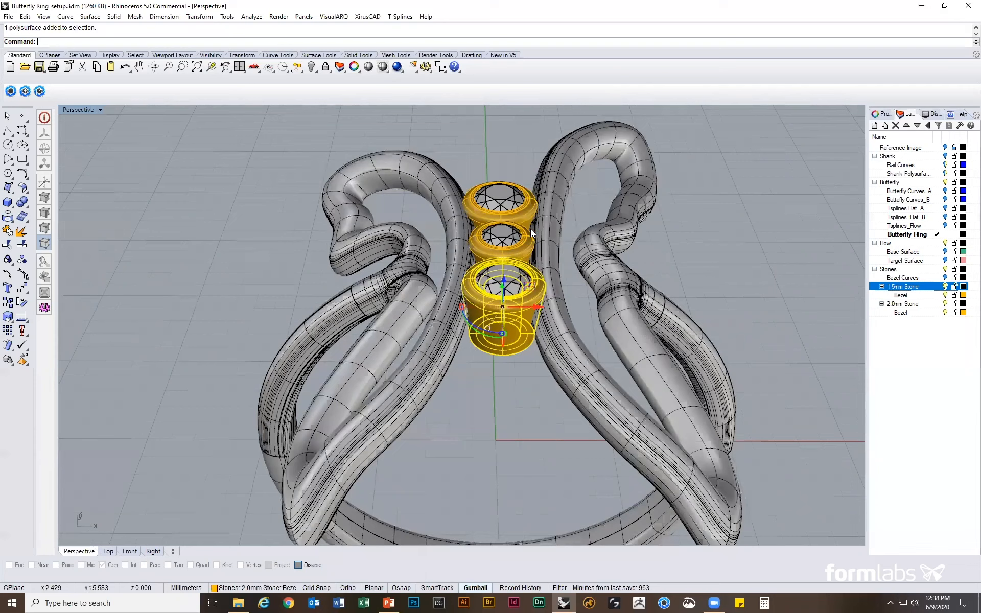
{"action": "left_click", "coordinate": [530, 229], "text": "shift"}
{"action": "left_click", "coordinate": [526, 216], "text": "shift"}
{"action": "left_click", "coordinate": [548, 217], "text": "shift"}
{"action": "type", "text": "I"}
{"action": "key", "text": "Return"}
{"action": "right_click_drag", "start_coordinate": [568, 282], "coordinate": [561, 306]}
{"action": "key", "text": "ctrl+z"}
Turn on the Target Surface layer and BooleanSplit the three bezels, using the target surface as the cutting object.
{"action": "double_click", "coordinate": [87, 108]}
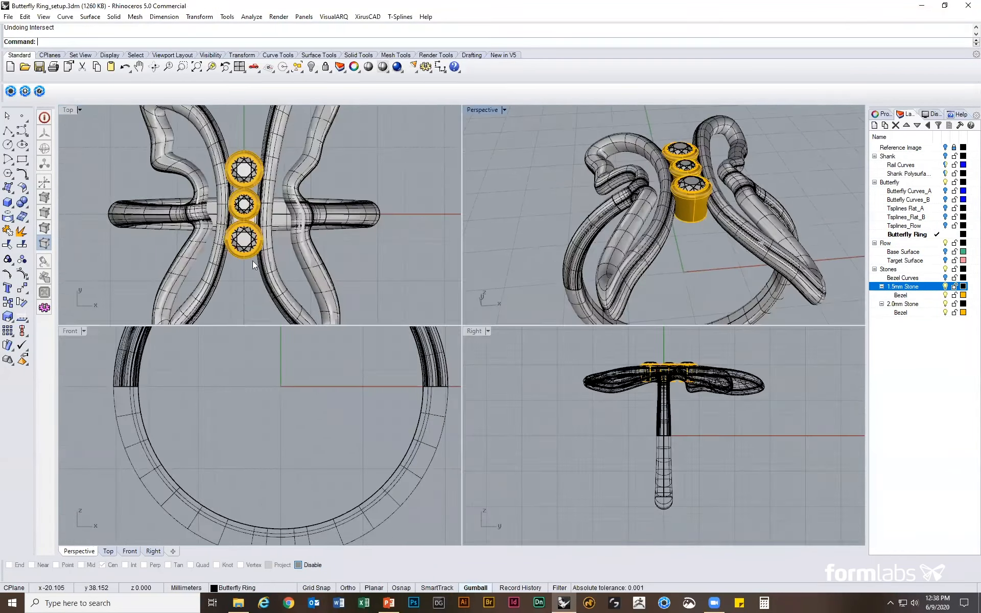
{"action": "scroll", "coordinate": [301, 418], "scroll_direction": "up", "scroll_amount": 3}
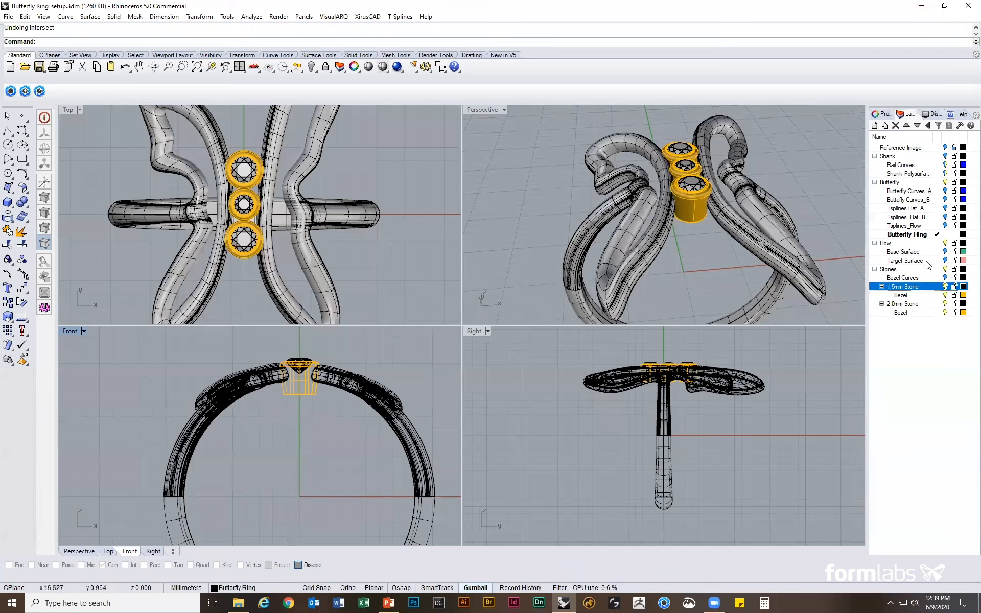
{"action": "left_click", "coordinate": [946, 260]}
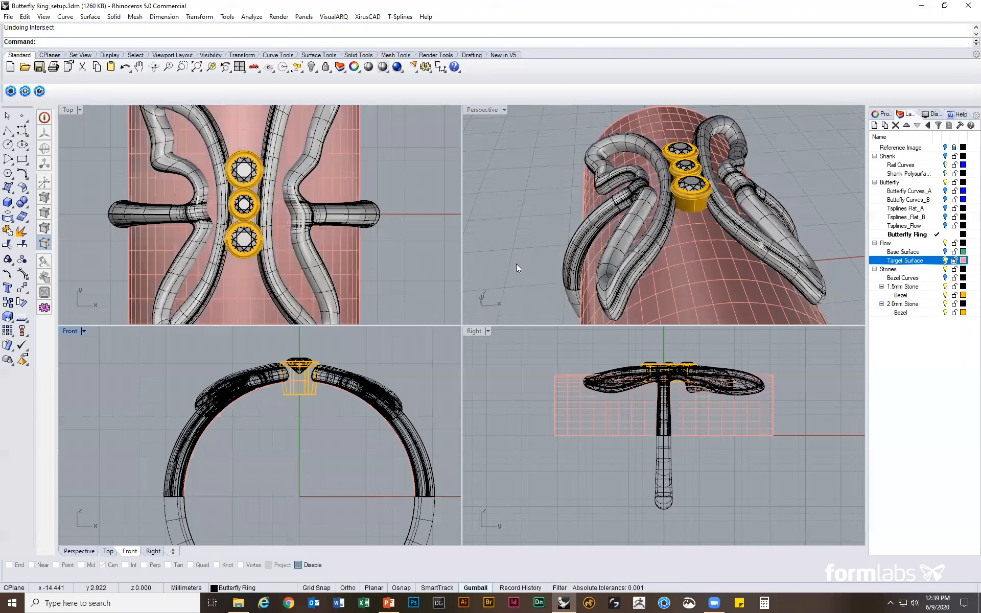
{"action": "type", "text": "BooleanSplit"}
{"action": "key", "text": "Return"}
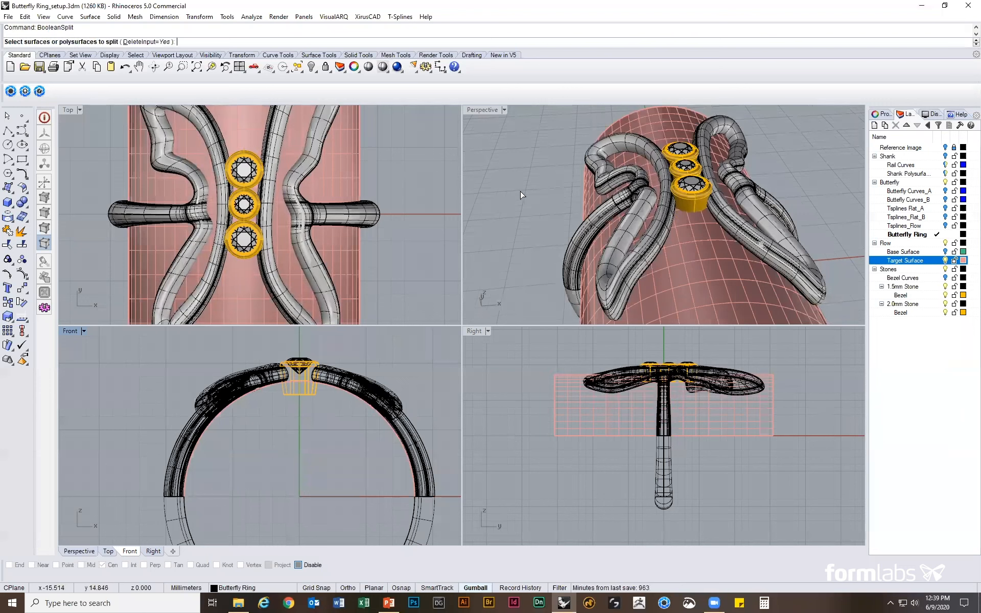
{"action": "left_click", "coordinate": [689, 207]}
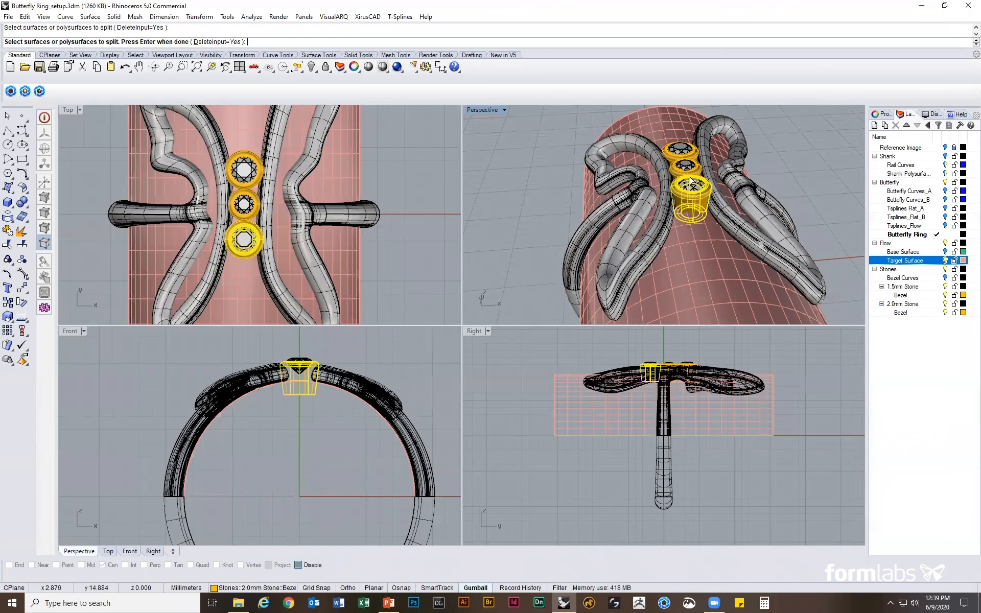
{"action": "left_click", "coordinate": [699, 170]}
{"action": "left_click", "coordinate": [696, 158]}
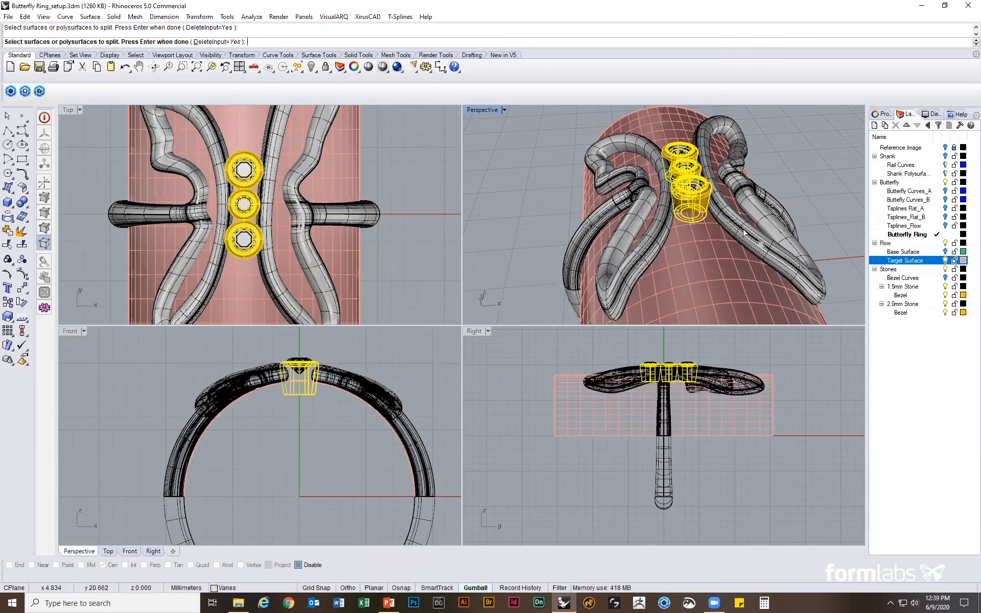
{"action": "key", "text": "Return"}
{"action": "scroll", "coordinate": [785, 294], "scroll_direction": "down", "scroll_amount": 5}
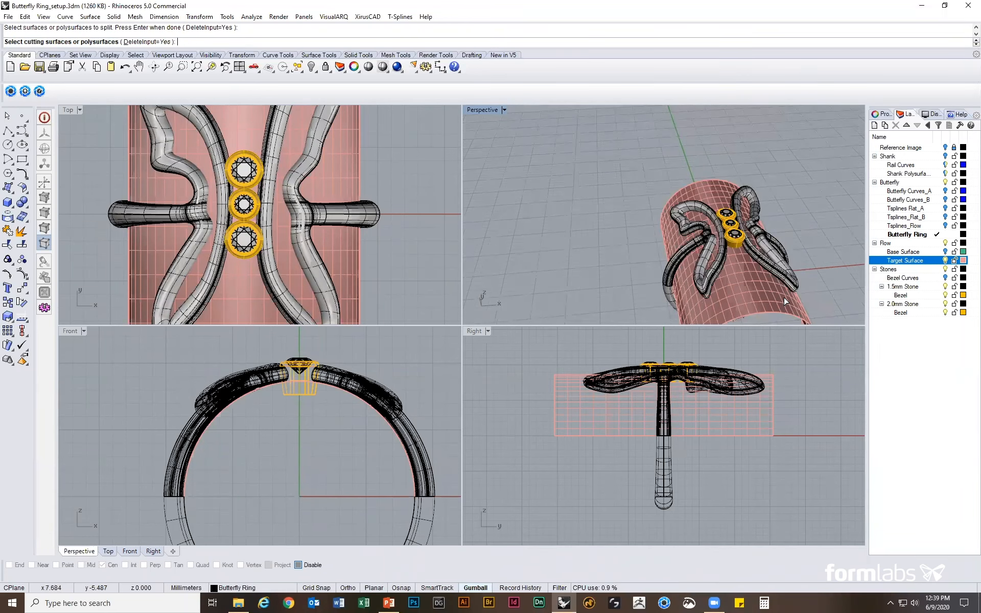
{"action": "left_click", "coordinate": [785, 301]}
{"action": "key", "text": "Return"}
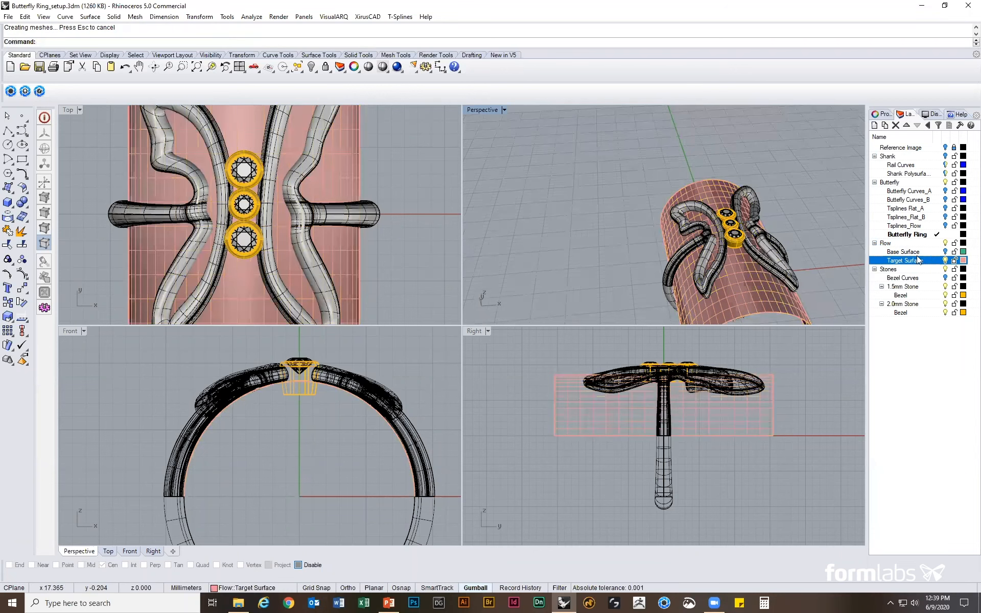
Turn off the Target Surface layer and delete the cut-off lower parts of the bezels inside the finger hole.
{"action": "left_click", "coordinate": [944, 260]}
{"action": "scroll", "coordinate": [276, 398], "scroll_direction": "up", "scroll_amount": 4}
{"action": "left_click_drag", "start_coordinate": [324, 409], "coordinate": [276, 383]}
{"action": "key", "text": "Delete"}
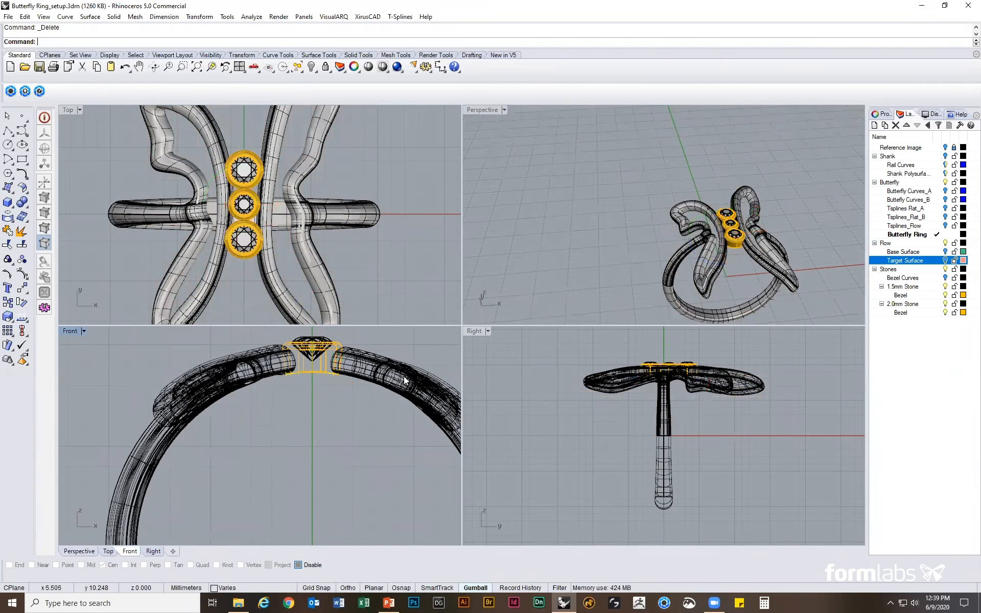
Show the whole ring from above in the Perspective view in Rendered display mode.
{"action": "scroll", "coordinate": [398, 388], "scroll_direction": "down", "scroll_amount": 3}
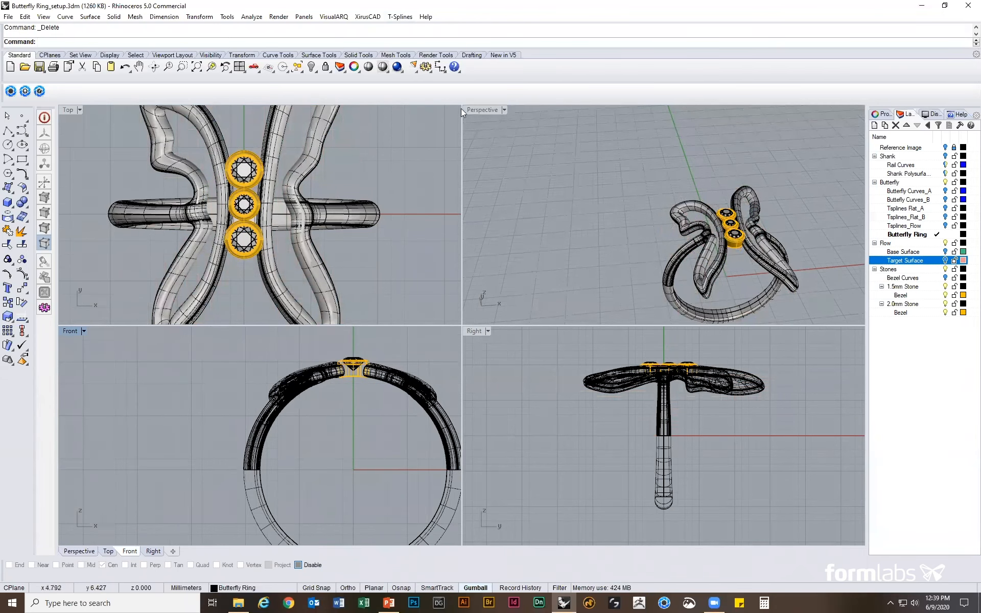
{"action": "double_click", "coordinate": [483, 109]}
{"action": "right_click_drag", "start_coordinate": [510, 201], "coordinate": [461, 190], "text": "shift"}
{"action": "scroll", "coordinate": [467, 204], "scroll_direction": "down", "scroll_amount": 5}
{"action": "right_click_drag", "start_coordinate": [477, 284], "coordinate": [445, 357]}
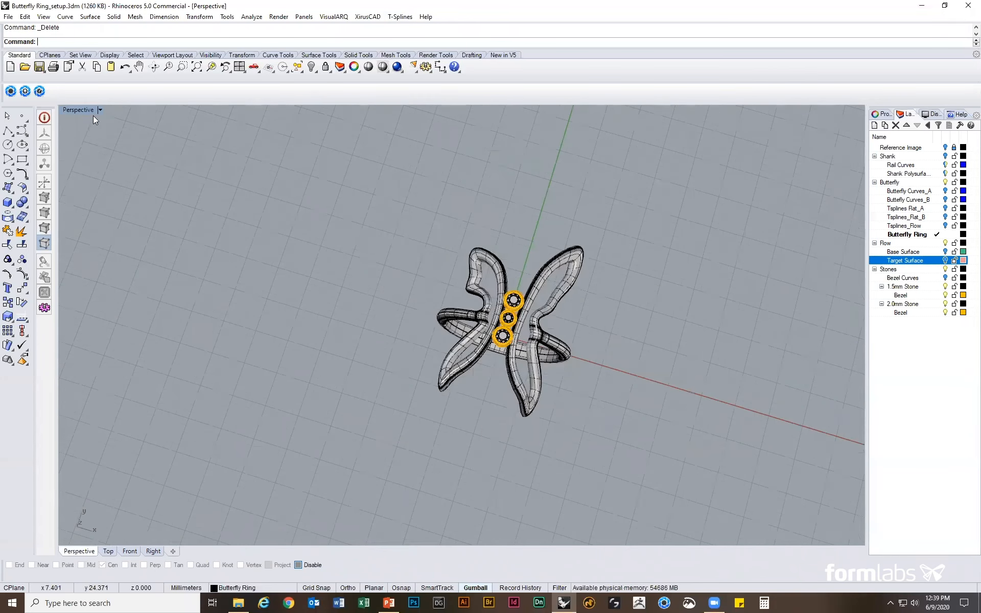
{"action": "right_click", "coordinate": [85, 112]}
{"action": "left_click", "coordinate": [93, 158]}
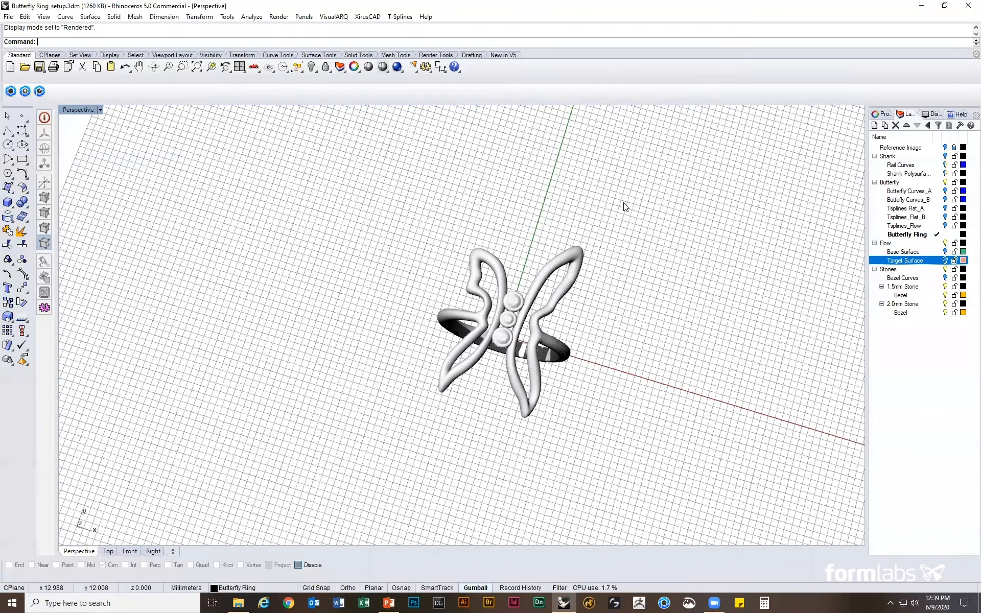
Switch to the PowerPoint presentation and start the slide show at the Tips slide.
{"action": "left_click", "coordinate": [388, 603]}
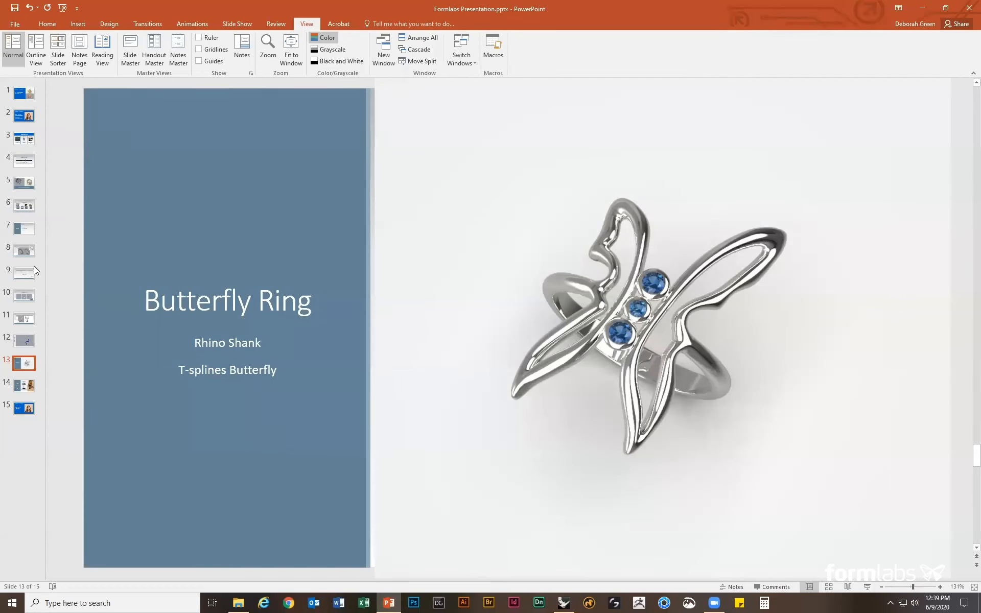
{"action": "left_click", "coordinate": [30, 388]}
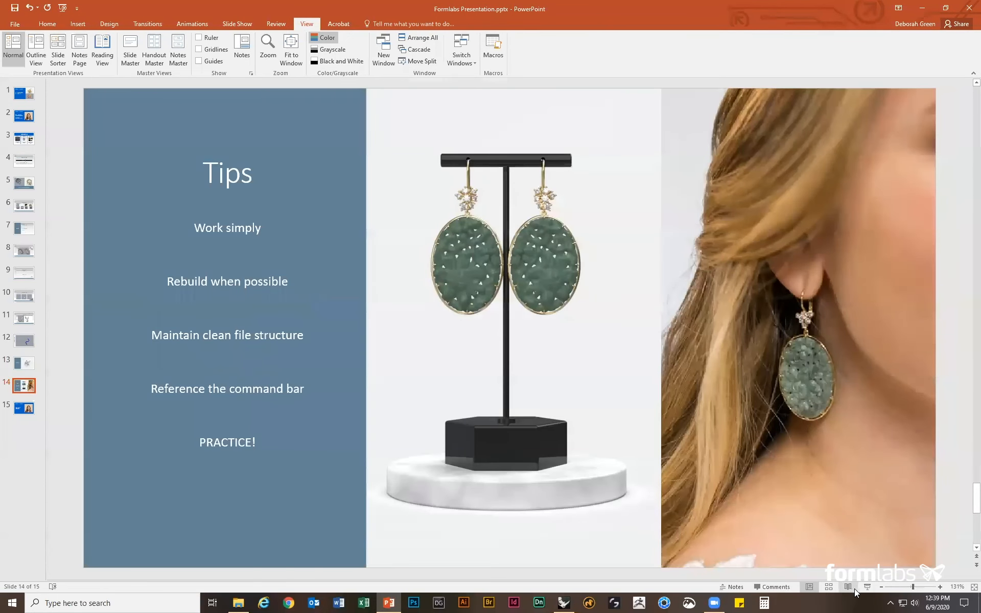
{"action": "left_click", "coordinate": [867, 586]}
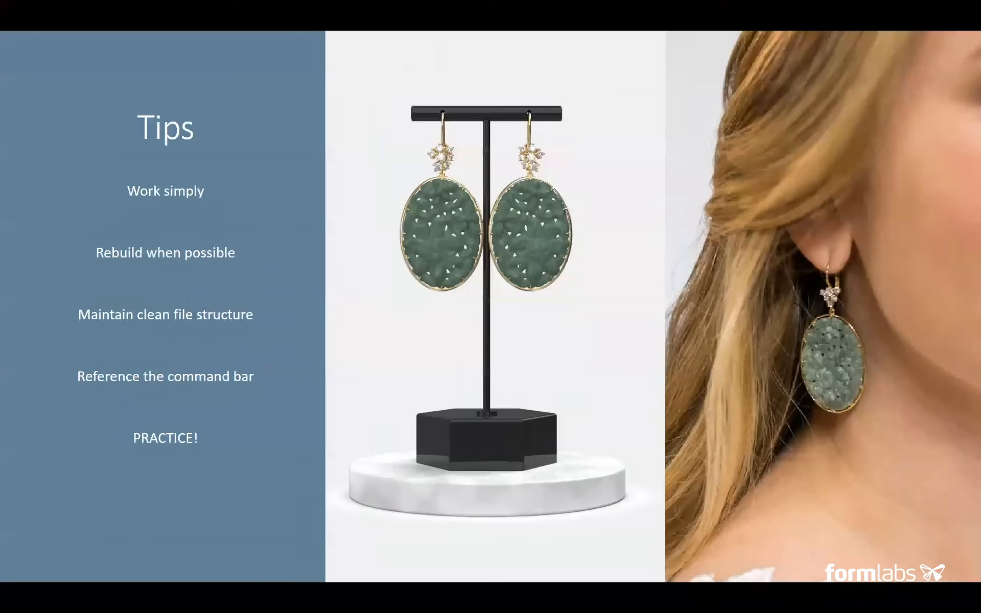
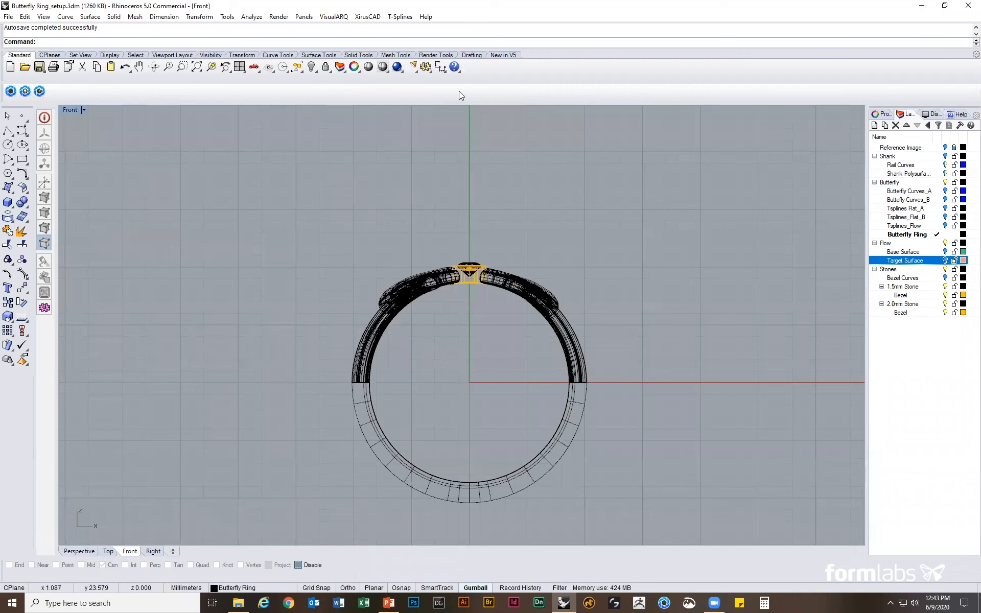
Add a horizontal linear dimension across the shank's thickness in the Front view, using End, Mid and Quad snaps instead of Cen.
{"action": "left_click", "coordinate": [439, 67]}
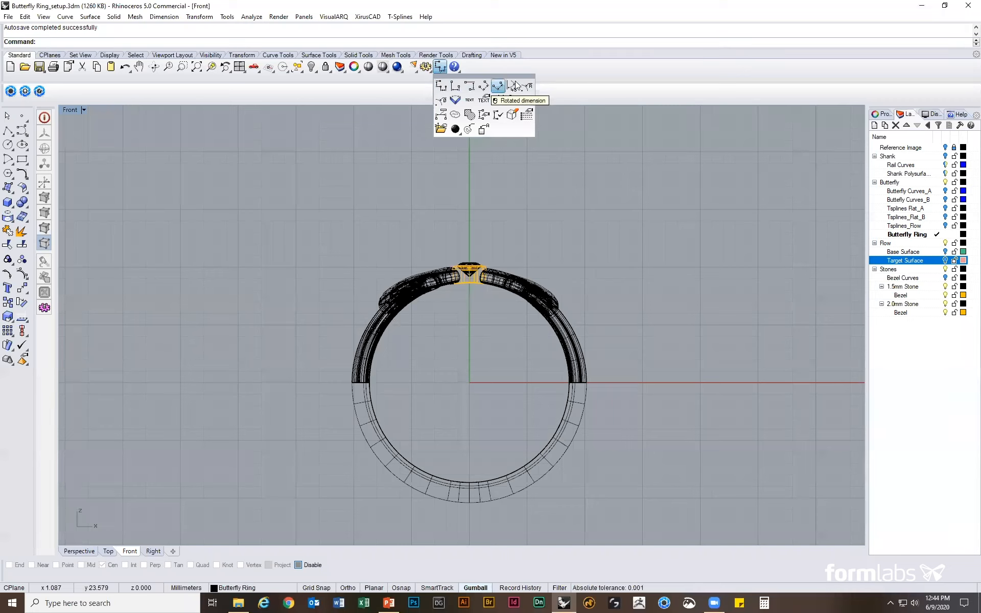
{"action": "left_click", "coordinate": [440, 85]}
{"action": "scroll", "coordinate": [329, 382], "scroll_direction": "up", "scroll_amount": 10}
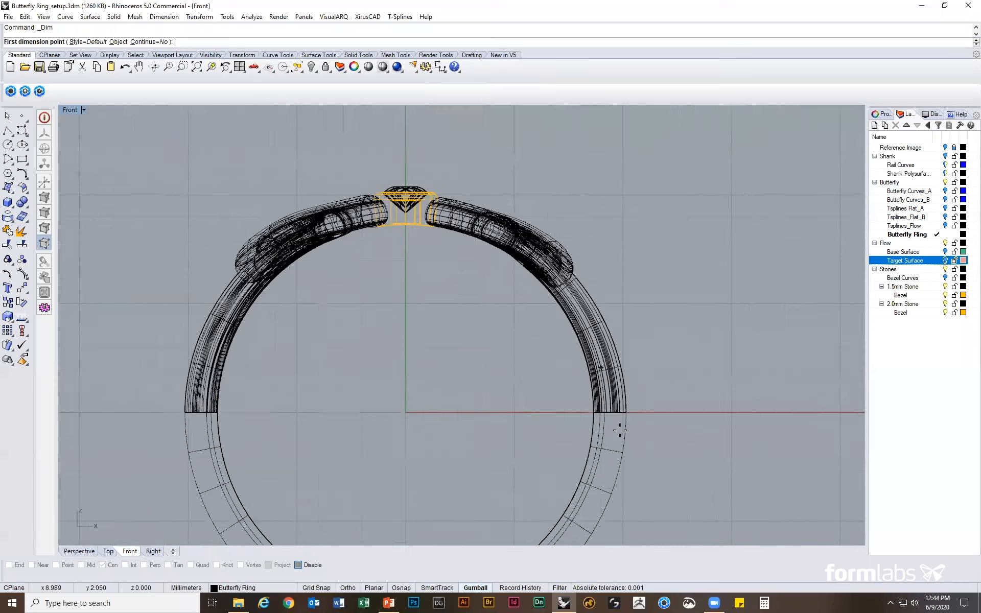
{"action": "left_click", "coordinate": [318, 564]}
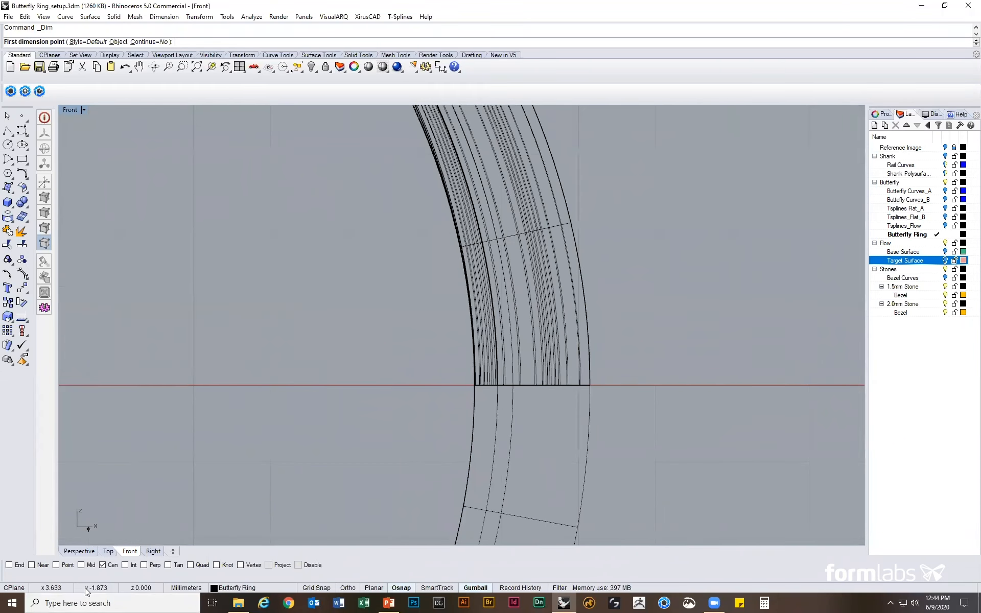
{"action": "left_click", "coordinate": [102, 564]}
{"action": "left_click", "coordinate": [20, 565]}
{"action": "left_click", "coordinate": [81, 565]}
{"action": "left_click", "coordinate": [190, 564]}
{"action": "left_click", "coordinate": [474, 386]}
{"action": "left_click", "coordinate": [590, 384]}
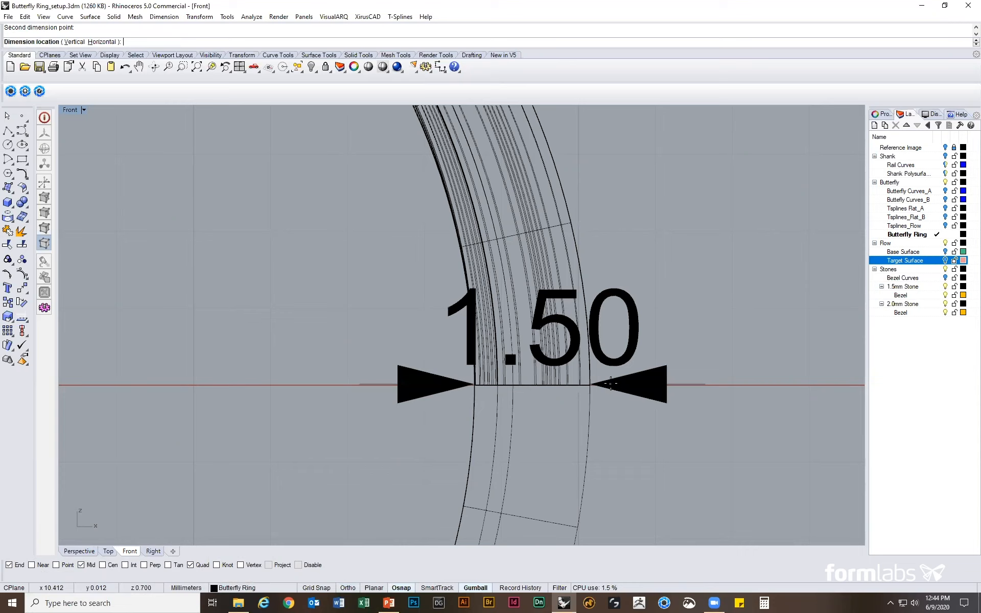
{"action": "scroll", "coordinate": [690, 256], "scroll_direction": "down", "scroll_amount": 3}
{"action": "left_click", "coordinate": [684, 327]}
Select the shank thickness dimension and examine it against the whole ring in the Front view.
{"action": "scroll", "coordinate": [698, 323], "scroll_direction": "down", "scroll_amount": 5}
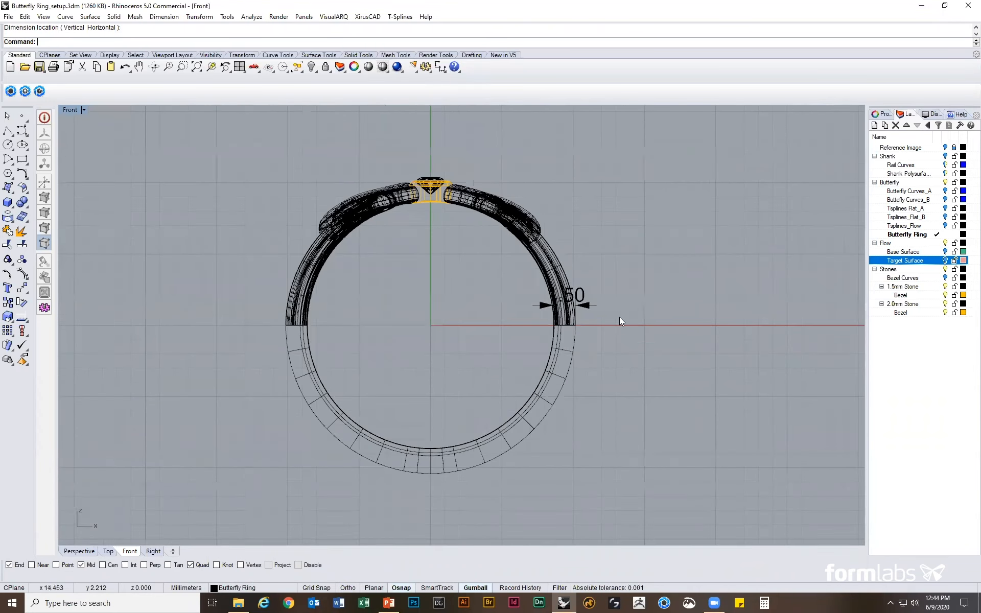
{"action": "left_click", "coordinate": [583, 294]}
{"action": "scroll", "coordinate": [651, 328], "scroll_direction": "up", "scroll_amount": 5}
{"action": "scroll", "coordinate": [710, 303], "scroll_direction": "down", "scroll_amount": 4}
{"action": "scroll", "coordinate": [741, 228], "scroll_direction": "up", "scroll_amount": 2}
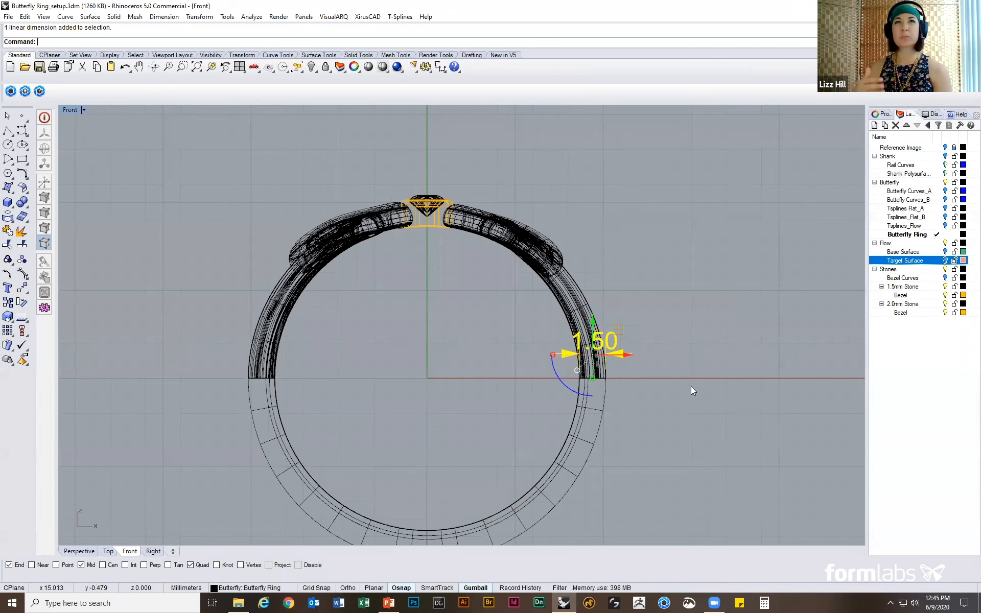
{"action": "right_click_drag", "start_coordinate": [690, 386], "coordinate": [691, 377]}
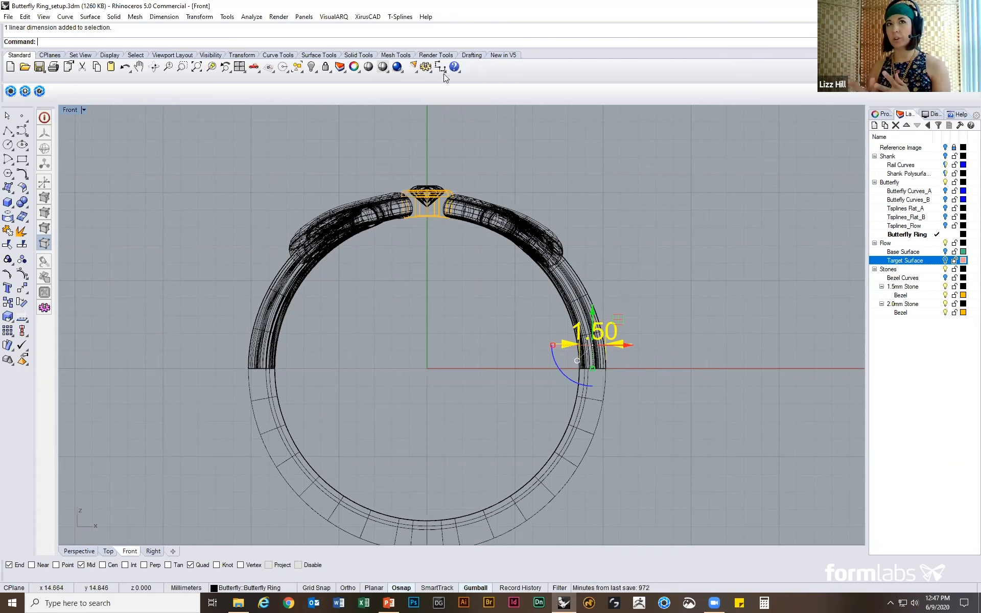
{"action": "mouse_move", "coordinate": [388, 603]}
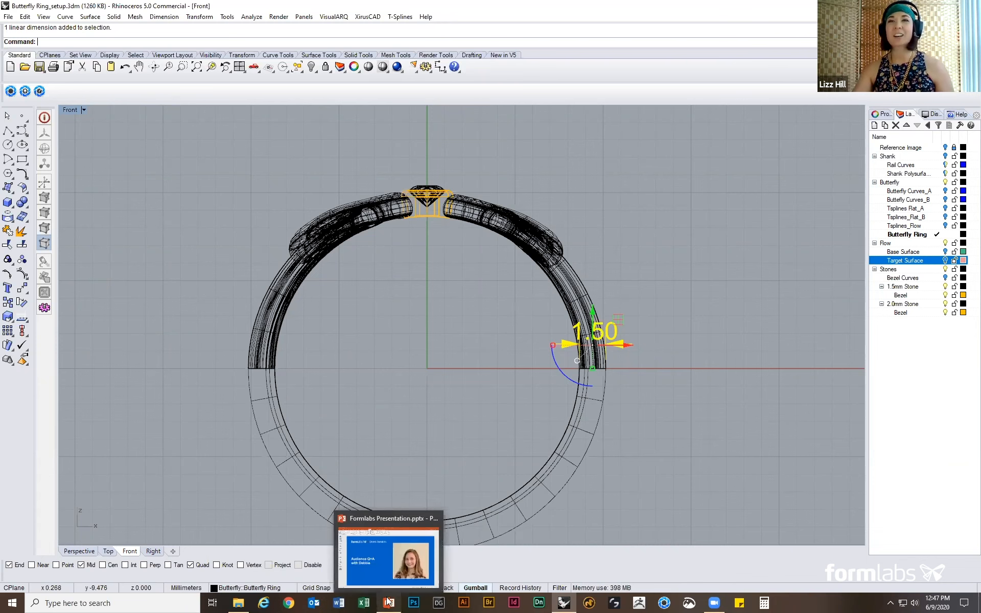